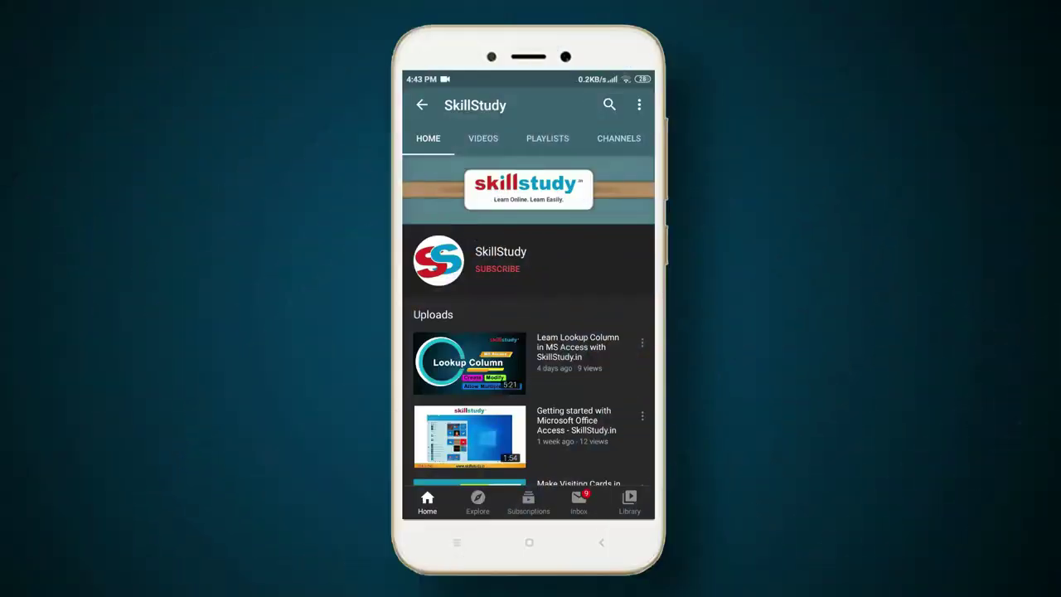
- Subscribe to the SkillStudy channel and set its notifications to All
click(497, 268)
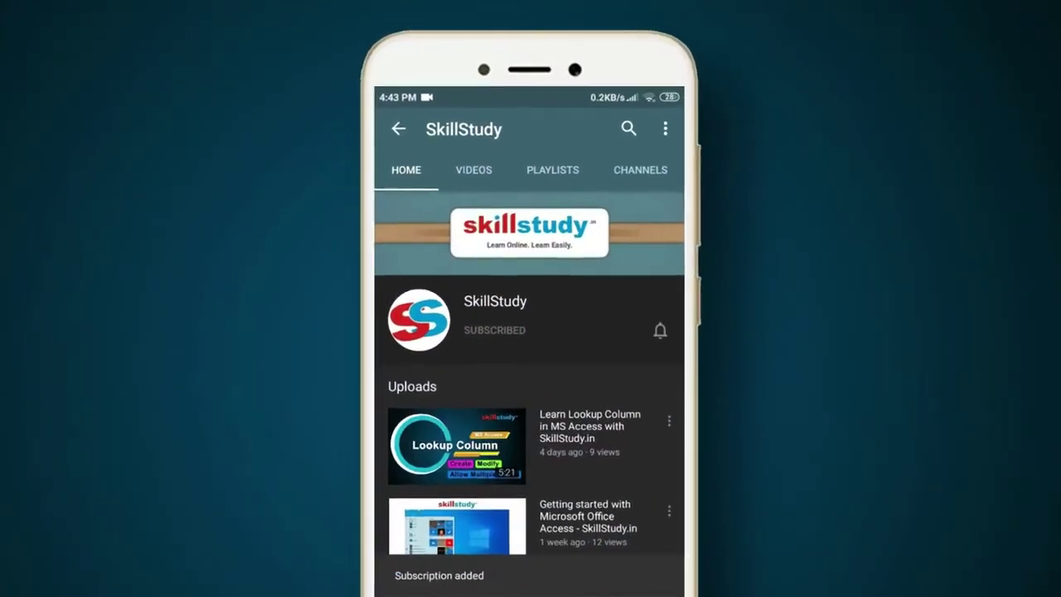
click(660, 330)
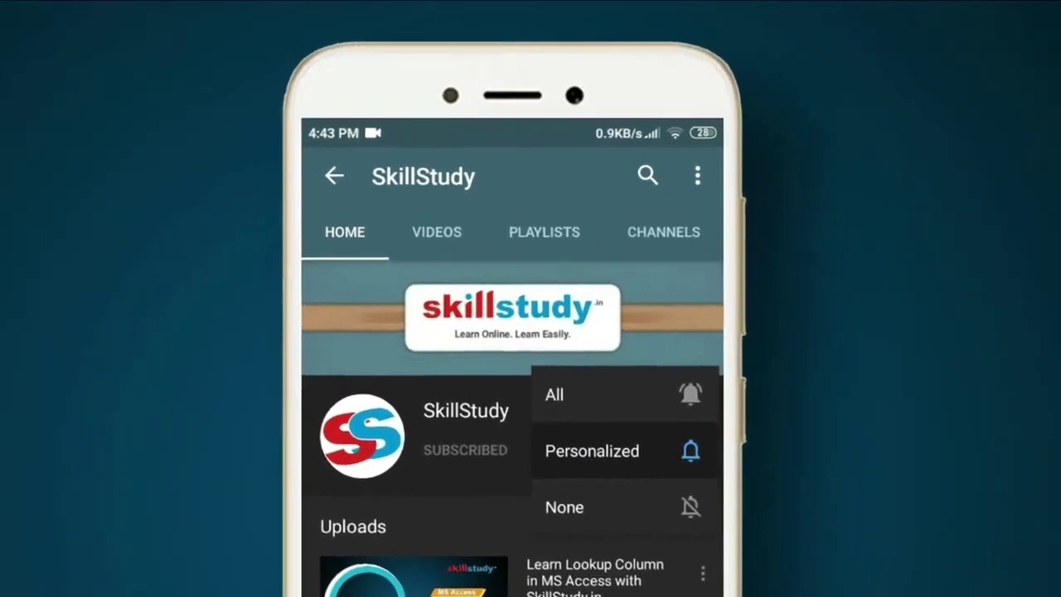
click(580, 395)
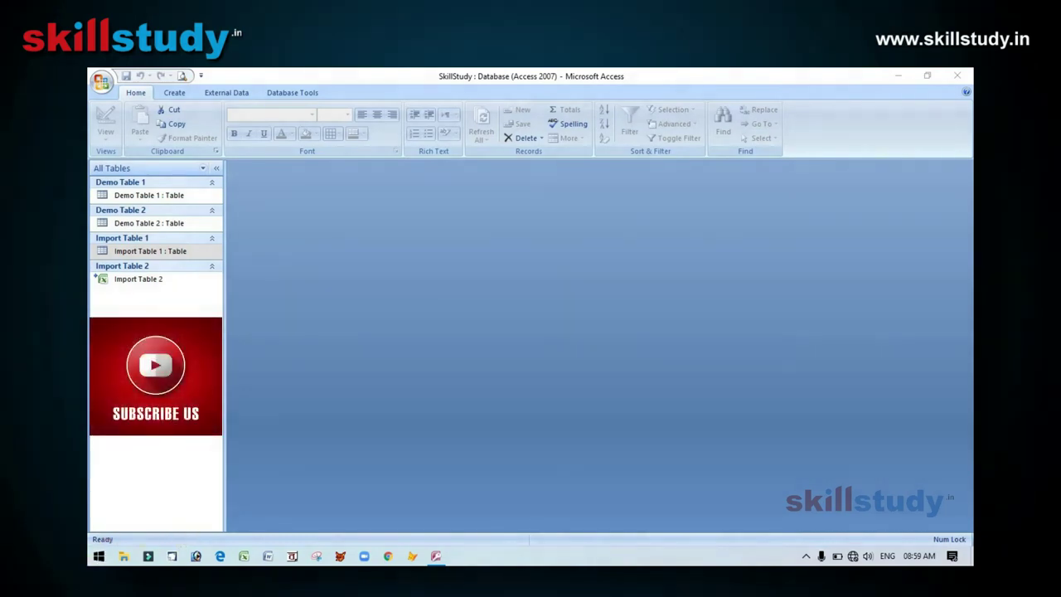
- Switch to the SkillStudy Access database and resize columns in Import Table 1: widen Student Name, narrow Salary and ID
double_click(183, 254)
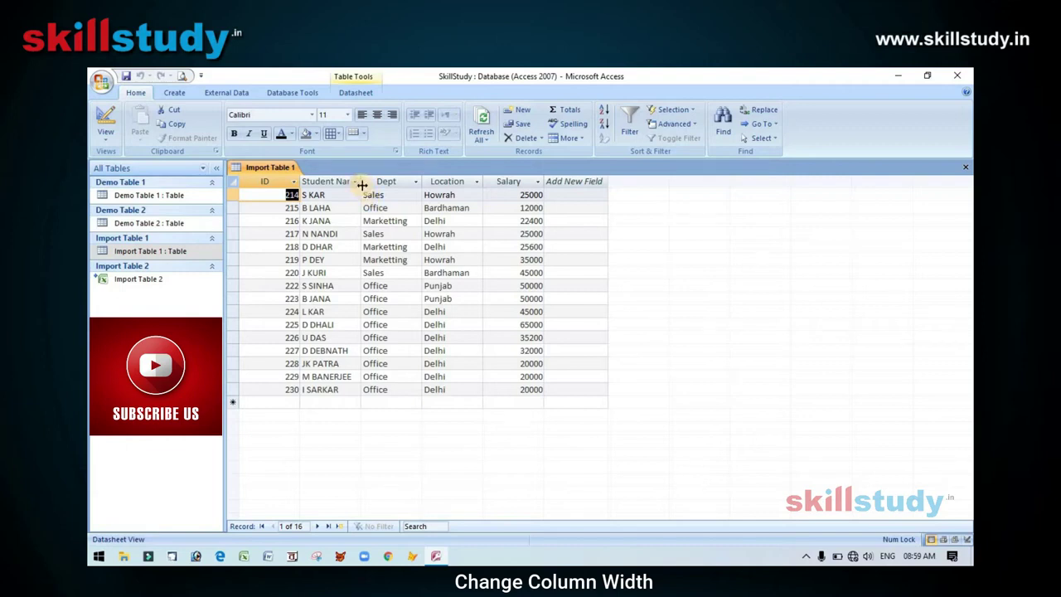
drag(362, 182, 380, 182)
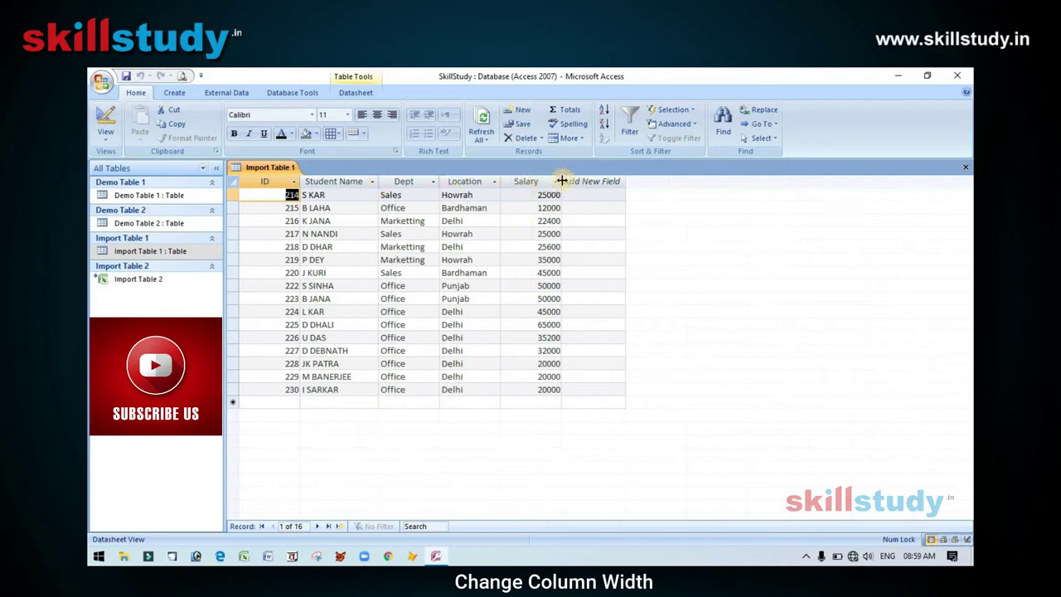
drag(561, 180, 539, 181)
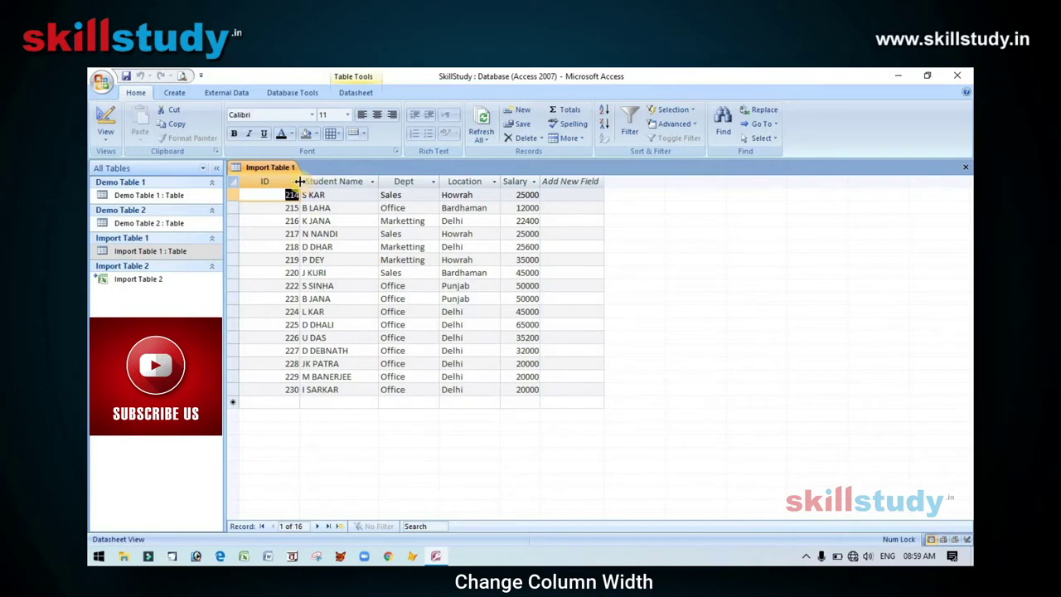
drag(299, 181, 276, 180)
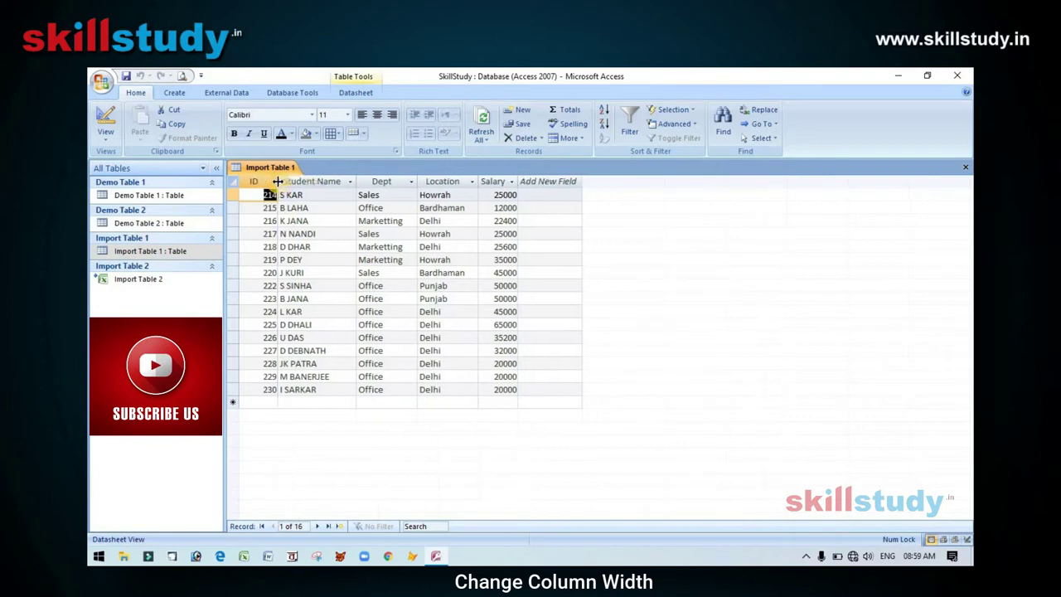
click(272, 181)
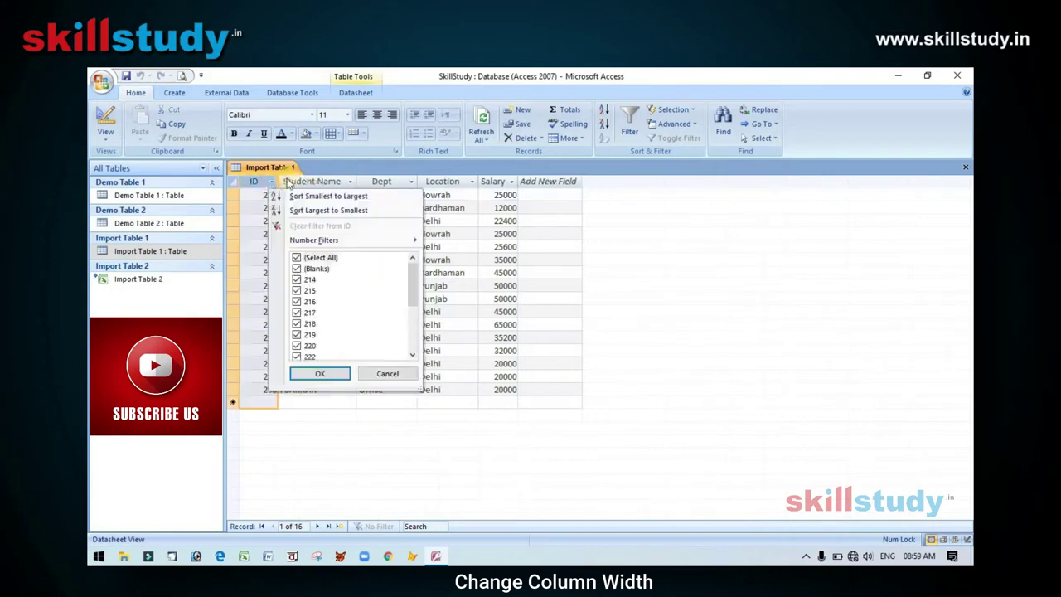
click(671, 220)
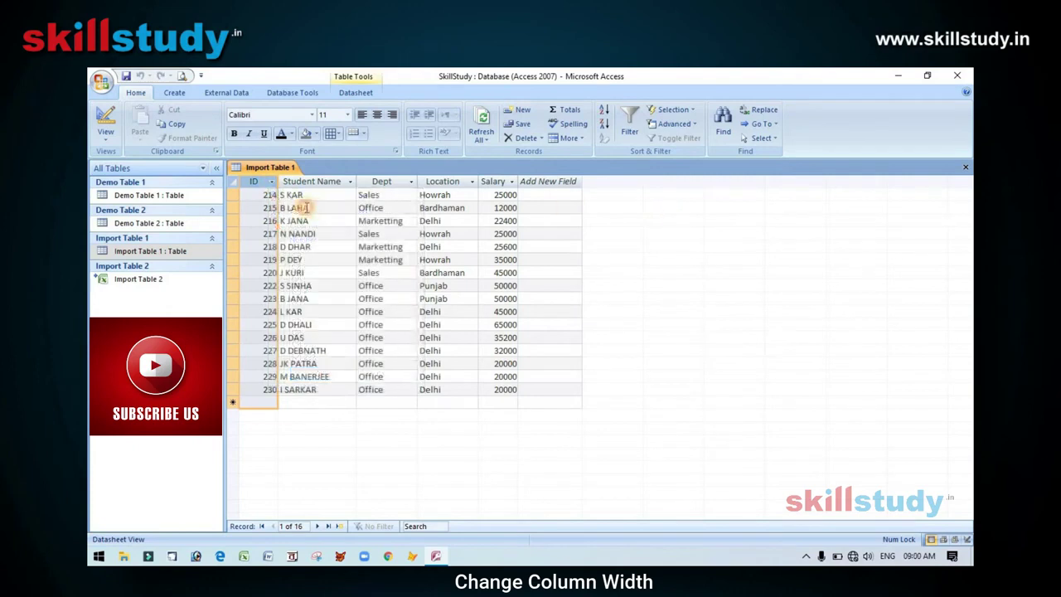
- Slightly increase the row height of the Import Table 1 datasheet
click(306, 208)
mouse_move(232, 202)
mouse_down()
mouse_move(230, 228)
mouse_move(231, 203)
mouse_up()
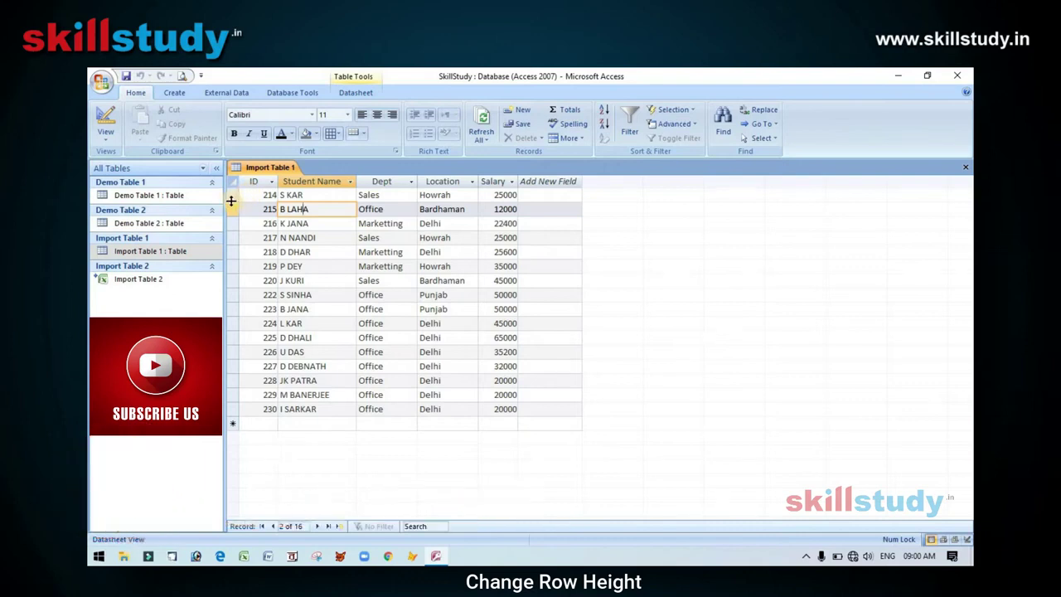
mouse_move(231, 201)
mouse_down()
mouse_move(231, 226)
mouse_move(234, 200)
mouse_up()
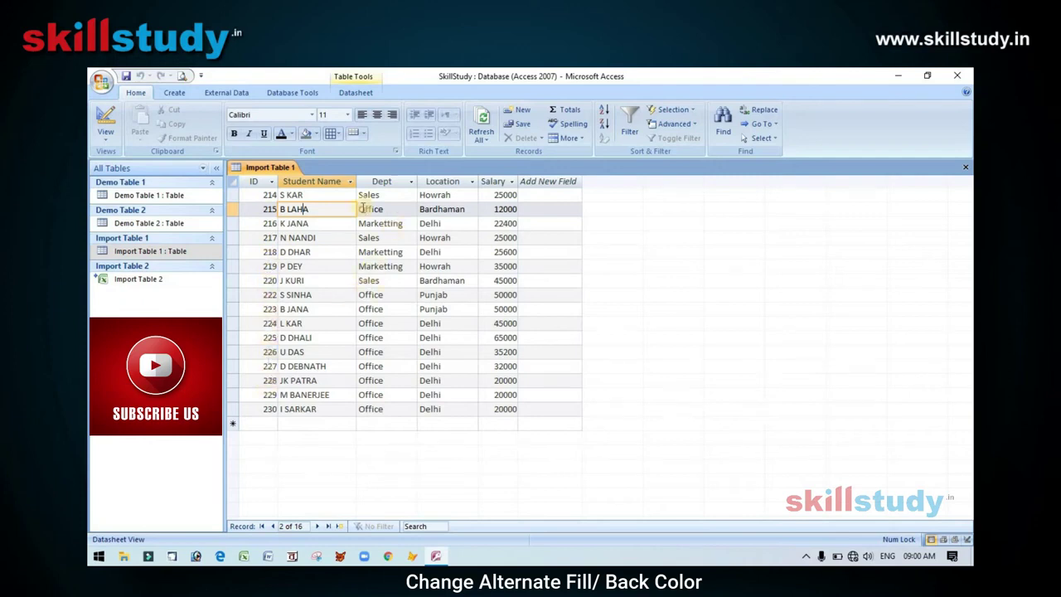
- Try light orange, solid orange and grey-blue as the alternate row fill color of the datasheet
click(330, 253)
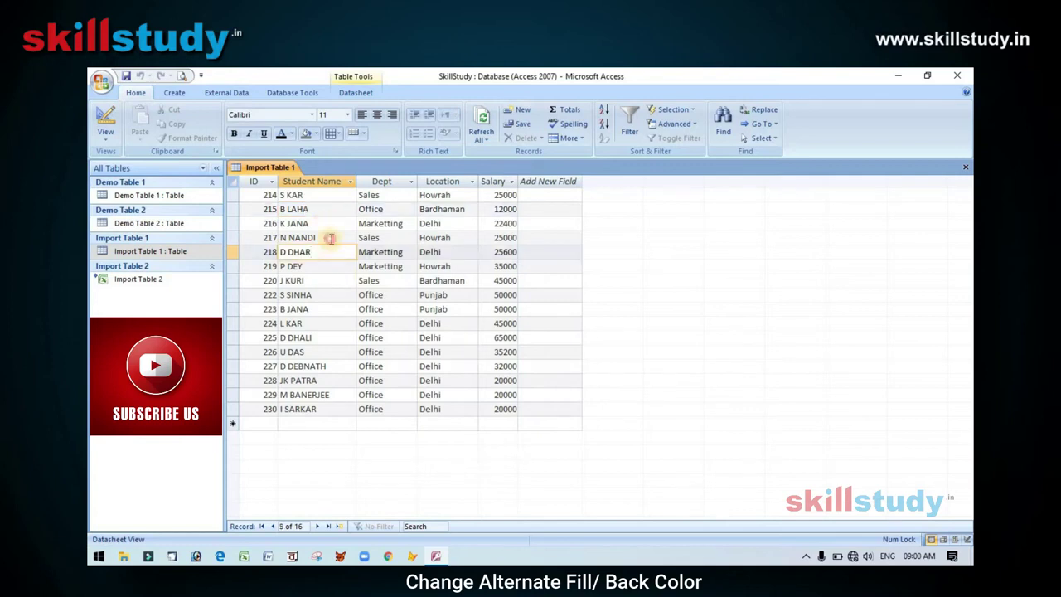
click(329, 238)
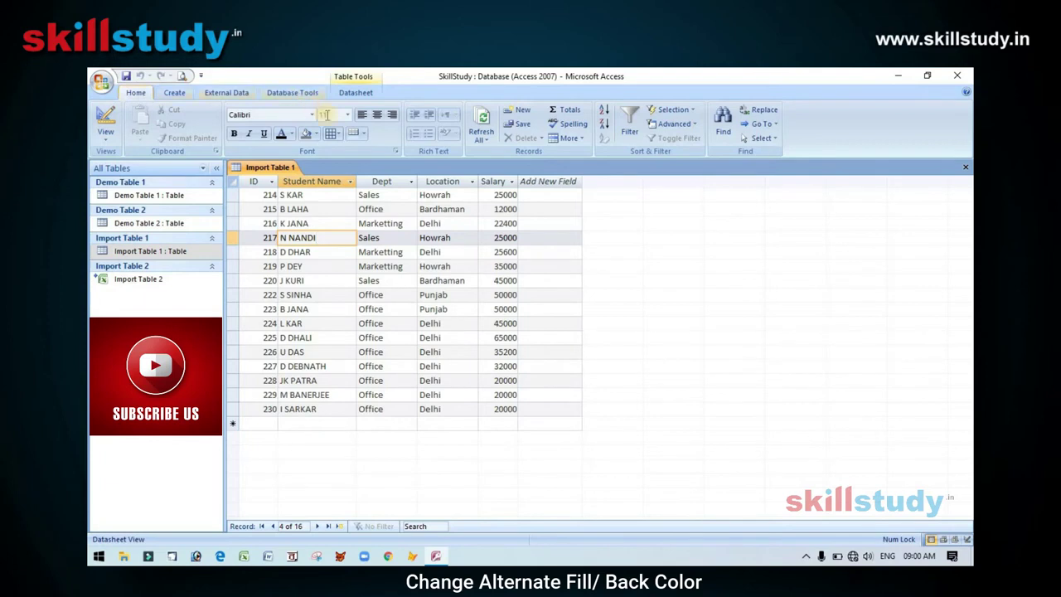
click(363, 136)
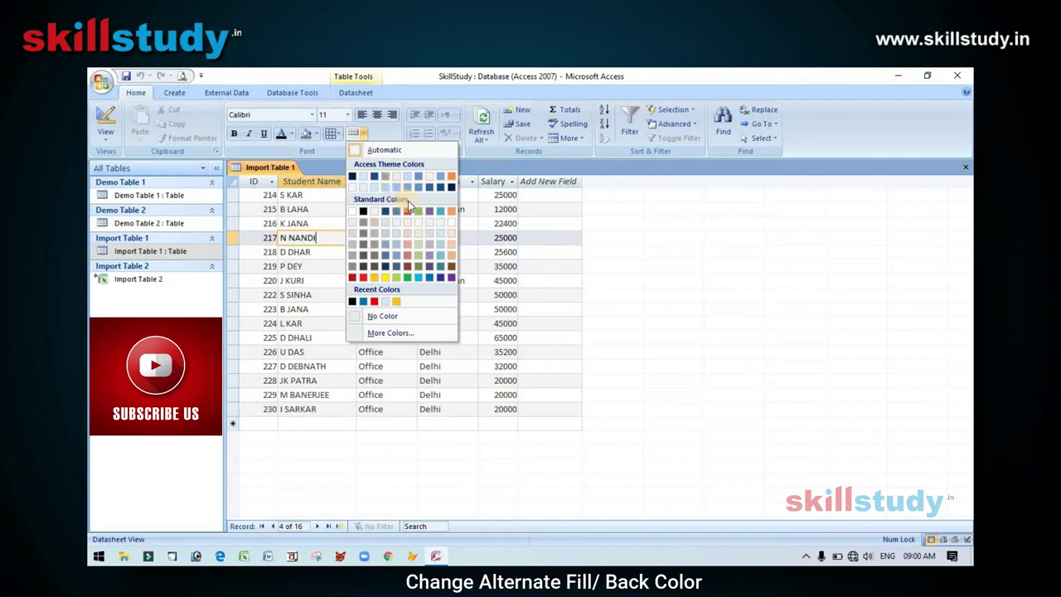
click(450, 236)
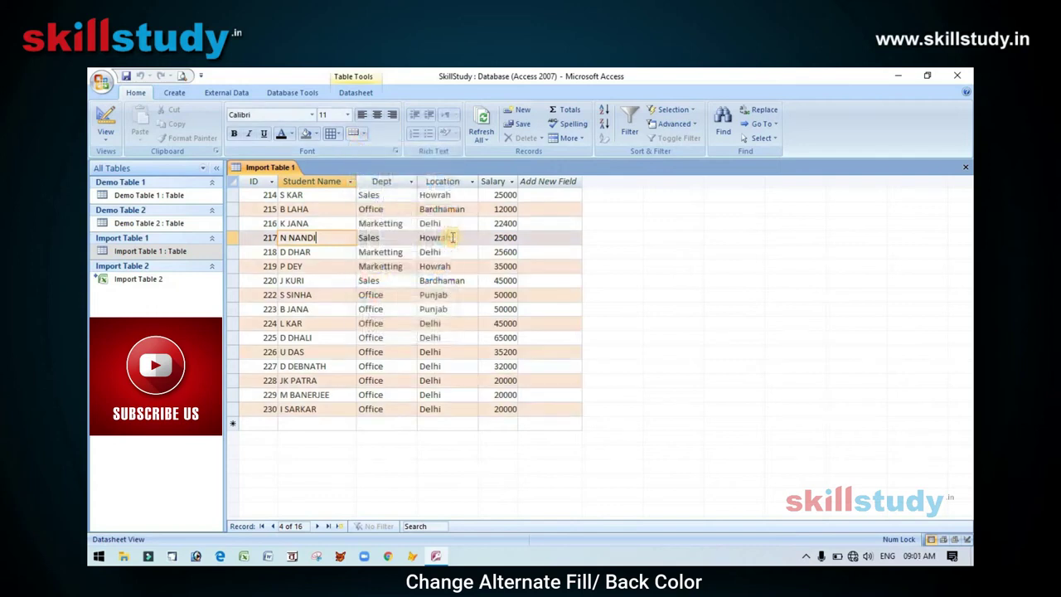
click(365, 135)
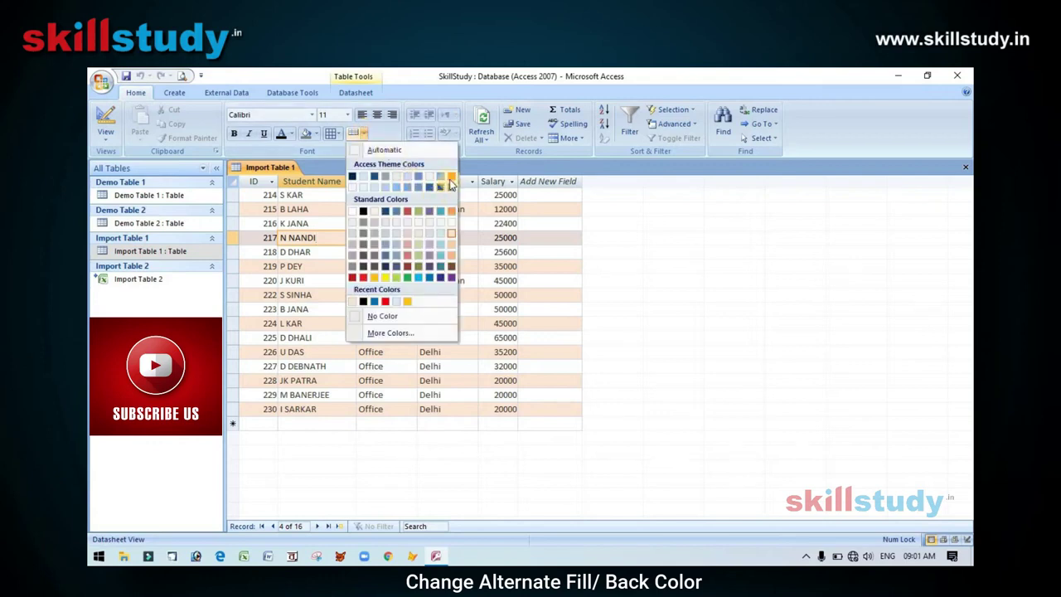
click(450, 177)
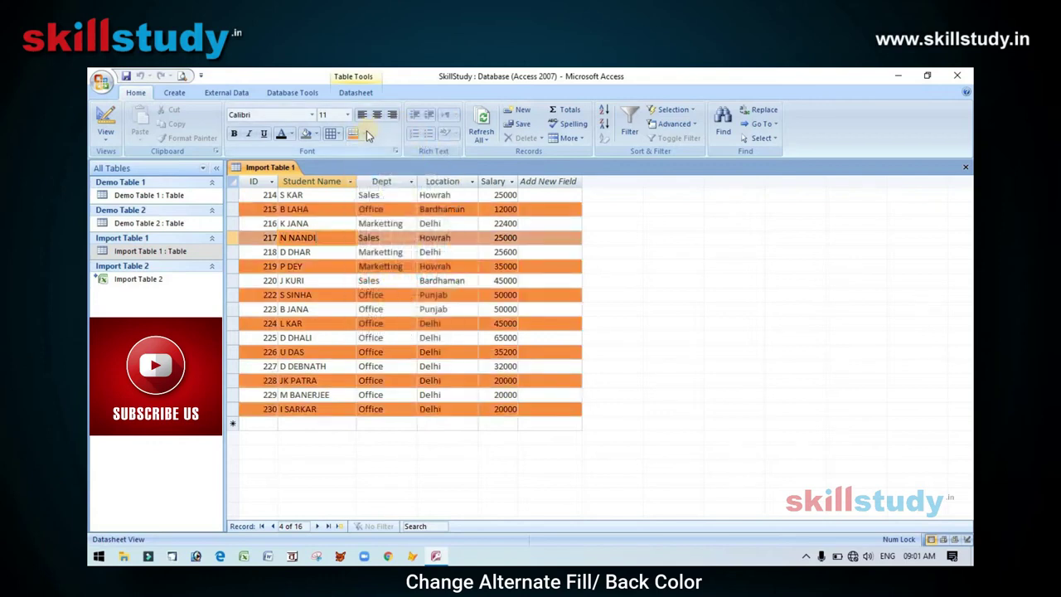
click(366, 135)
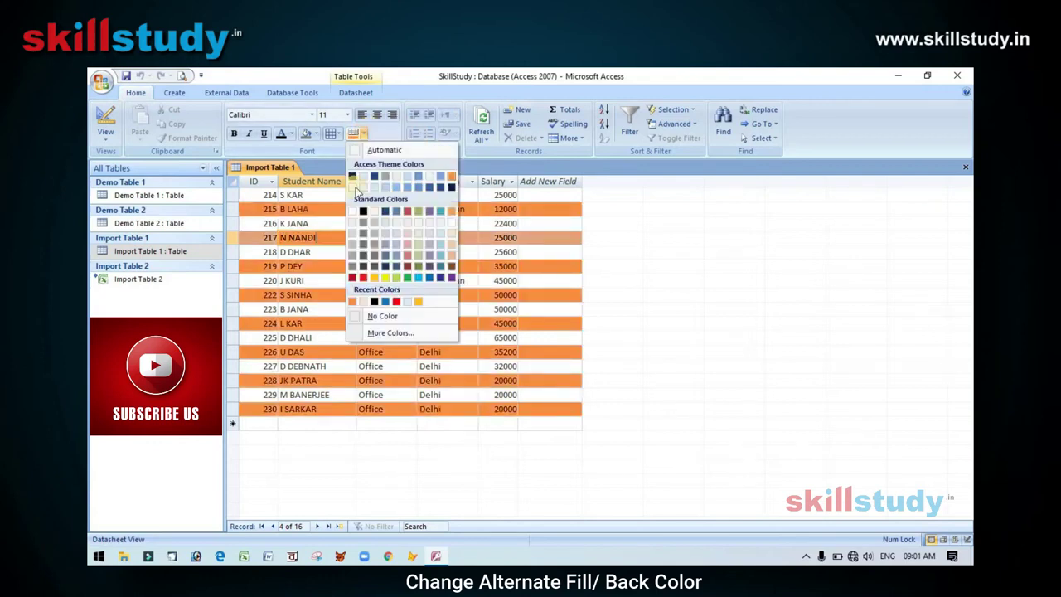
click(395, 245)
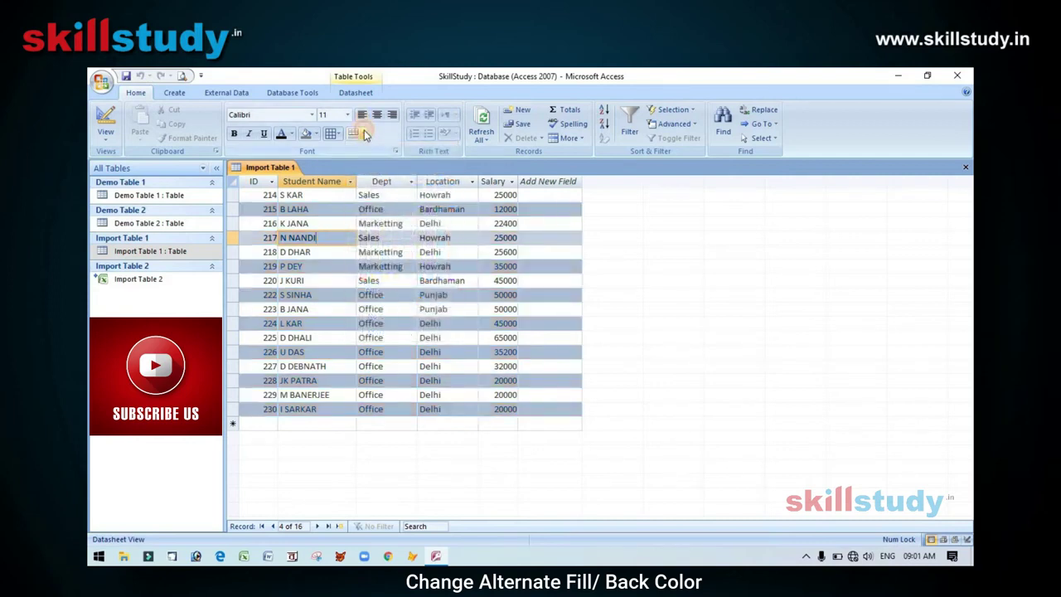
- Set the alternate row fill of the datasheet to the light blue Access theme color
click(366, 135)
click(363, 178)
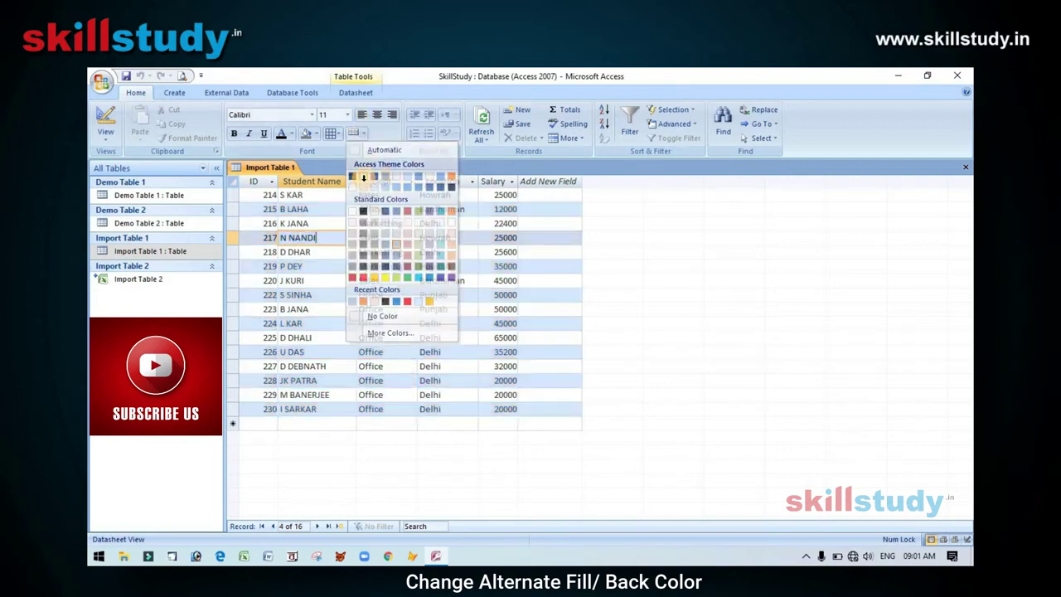
click(329, 209)
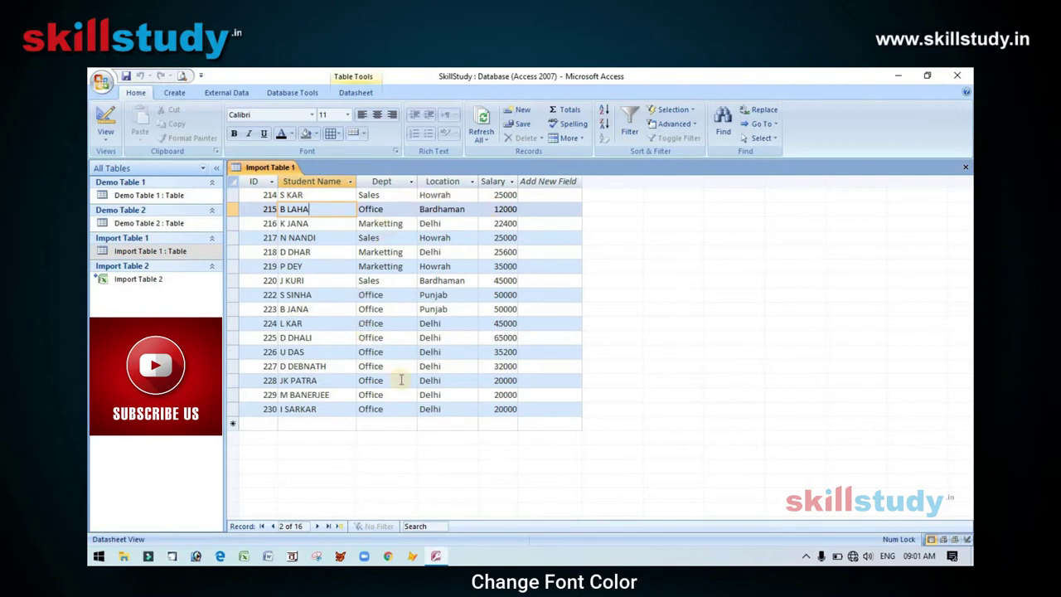
- Try blue and light orange as the font color of the table's records
click(291, 135)
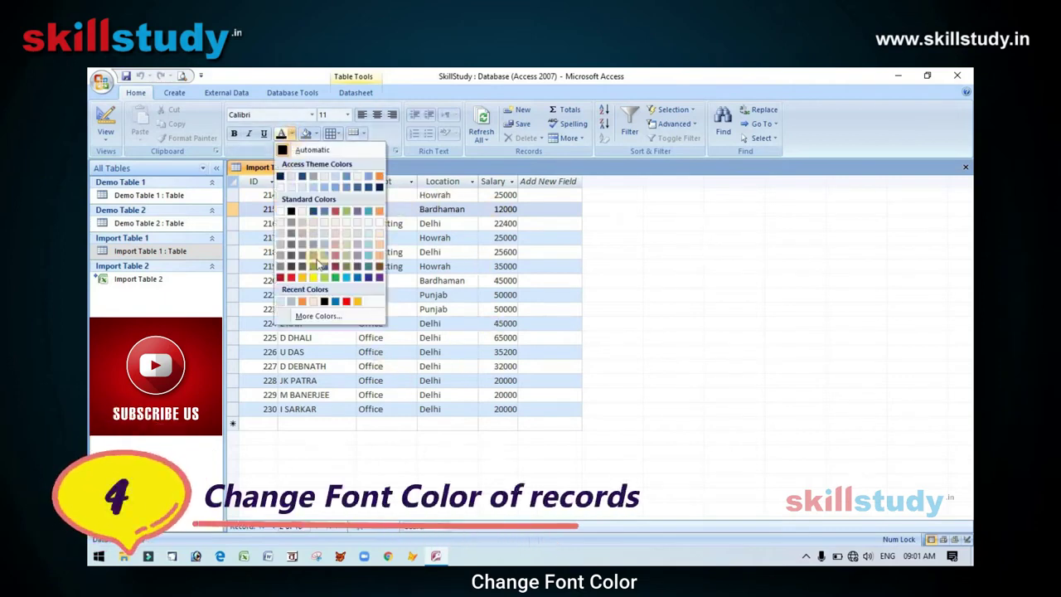
click(334, 303)
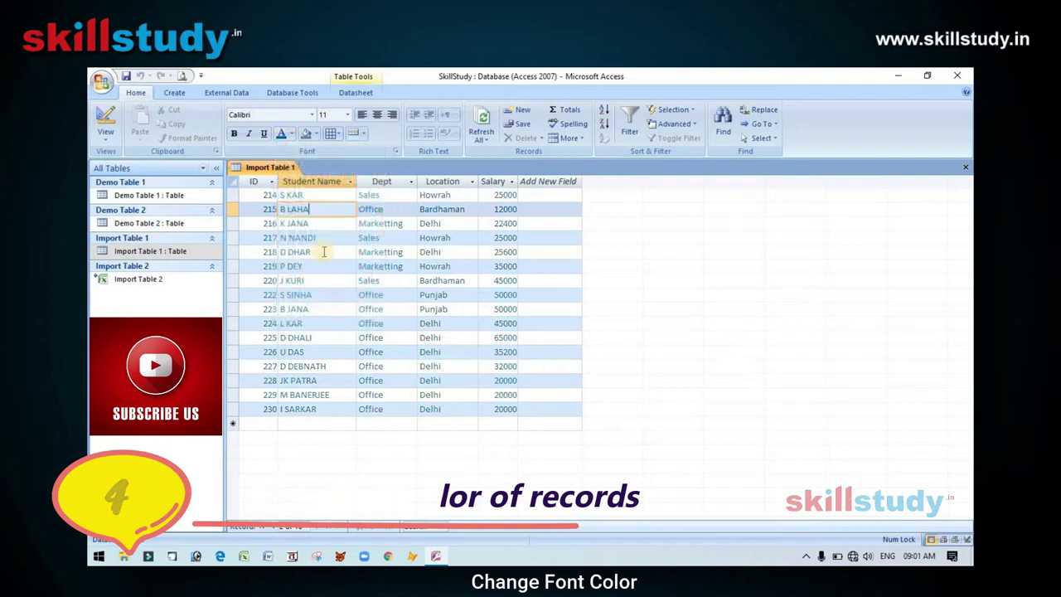
click(291, 134)
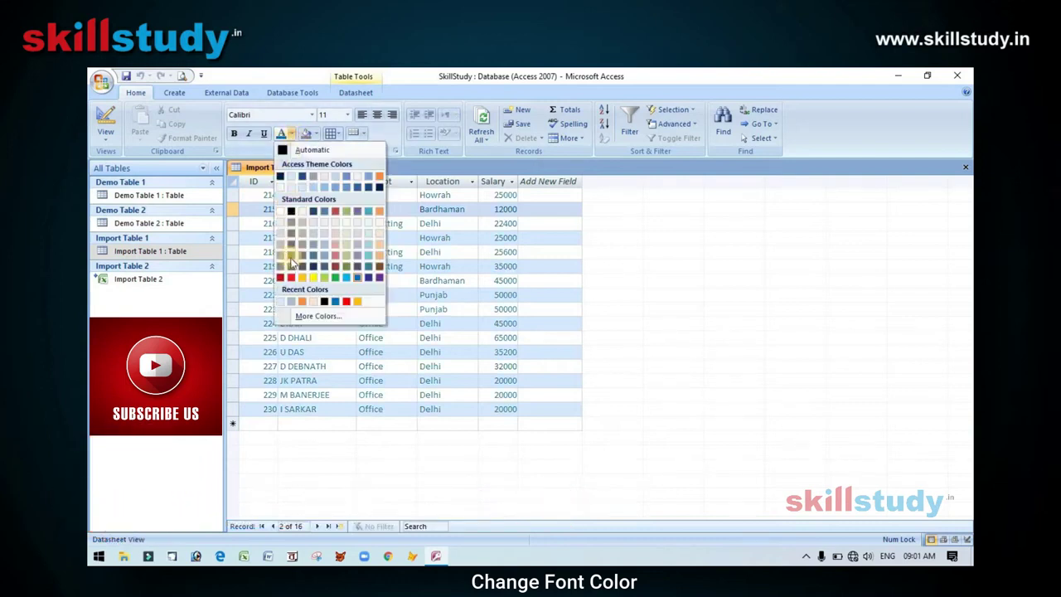
click(302, 301)
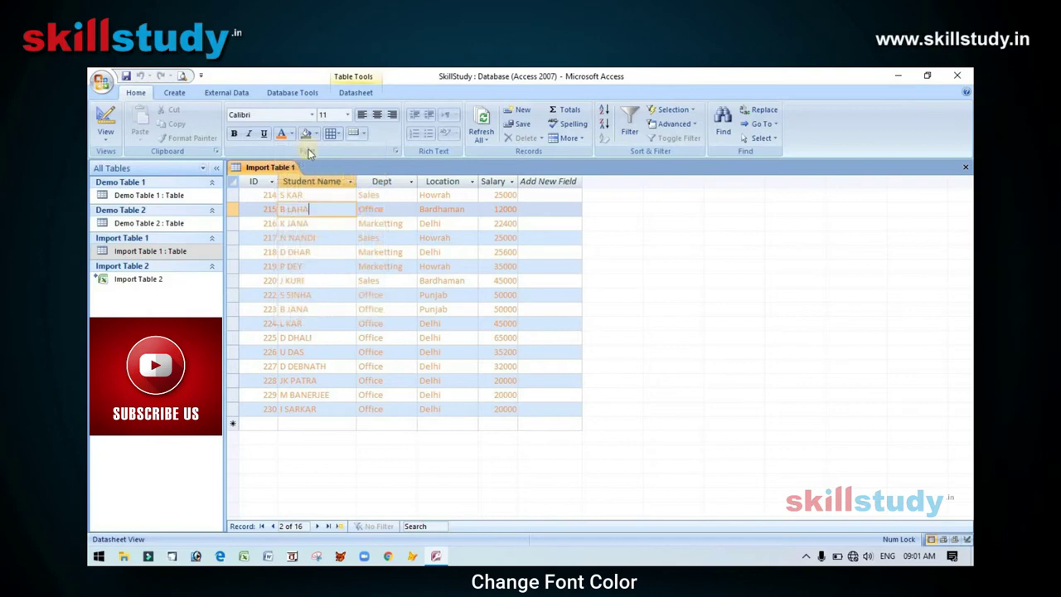
- Set the font color of the table's records to red
click(292, 135)
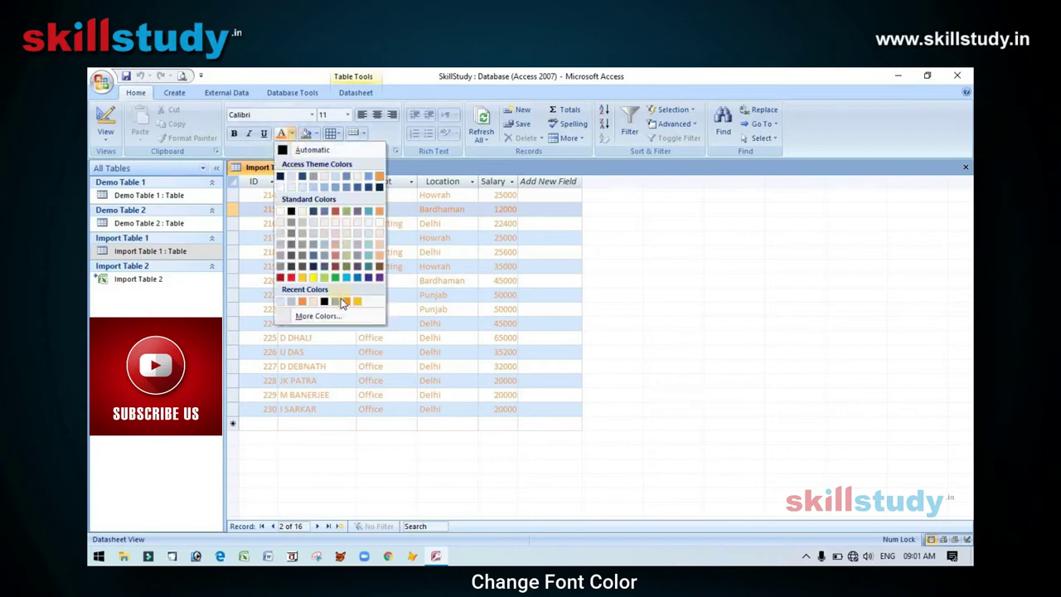
click(346, 302)
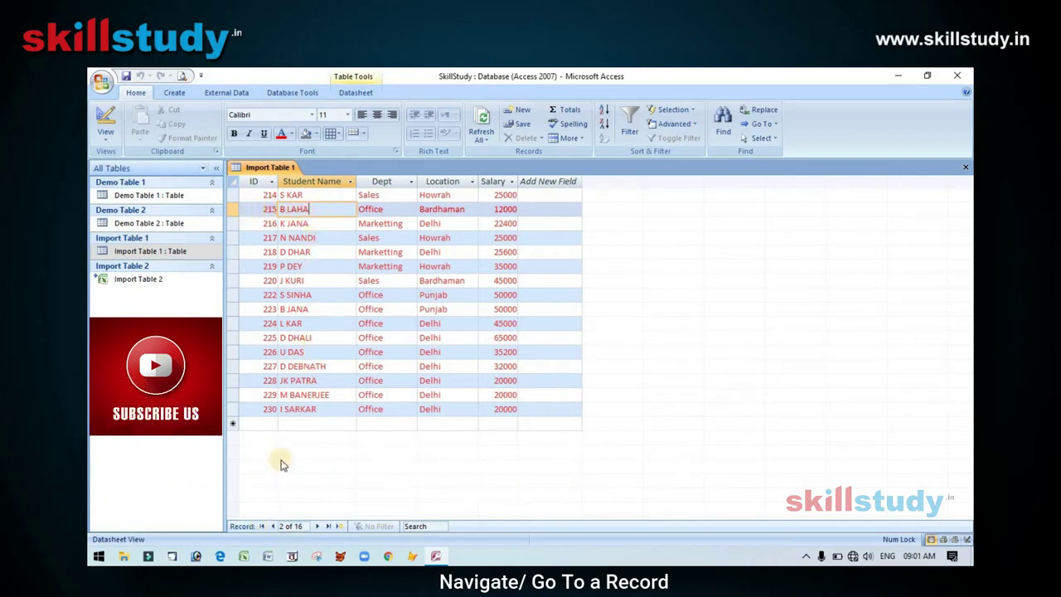
- Go to the first record of the table and move forward one record at a time to the sixth
click(263, 526)
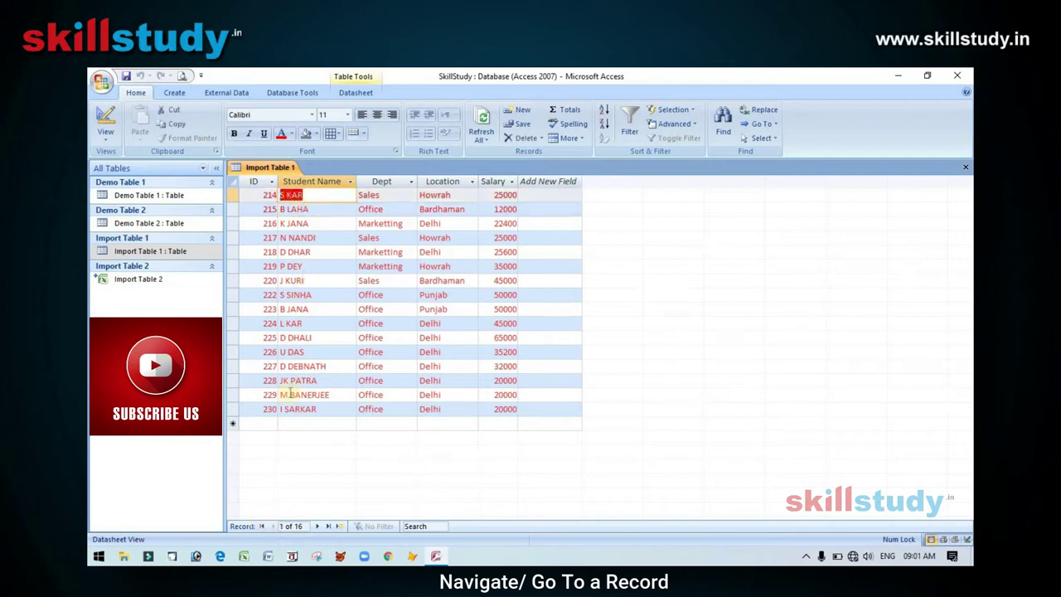
click(285, 526)
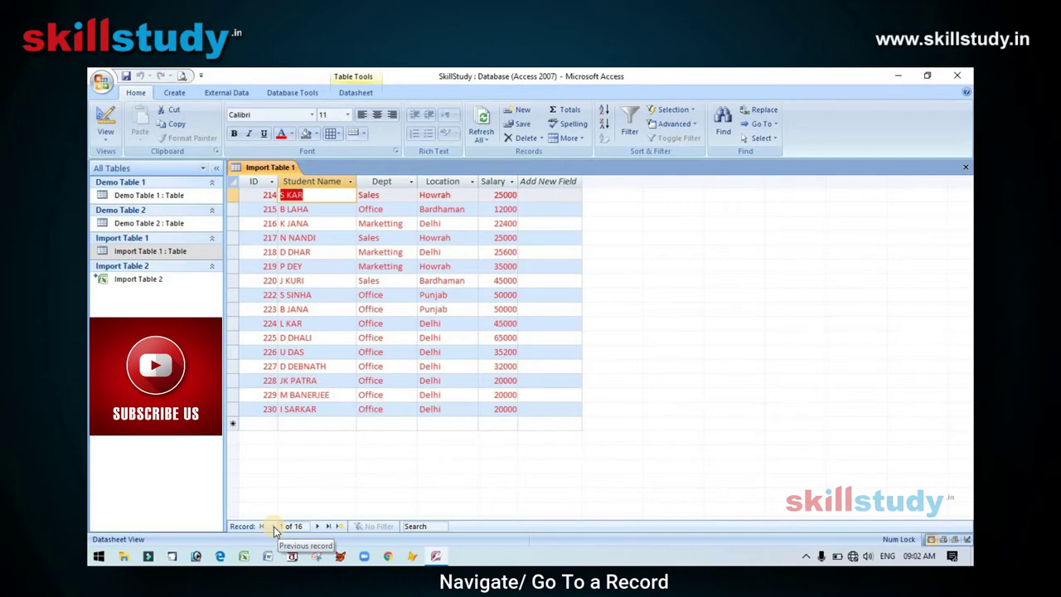
click(319, 527)
click(319, 527)
click(319, 527)
click(319, 527)
click(319, 527)
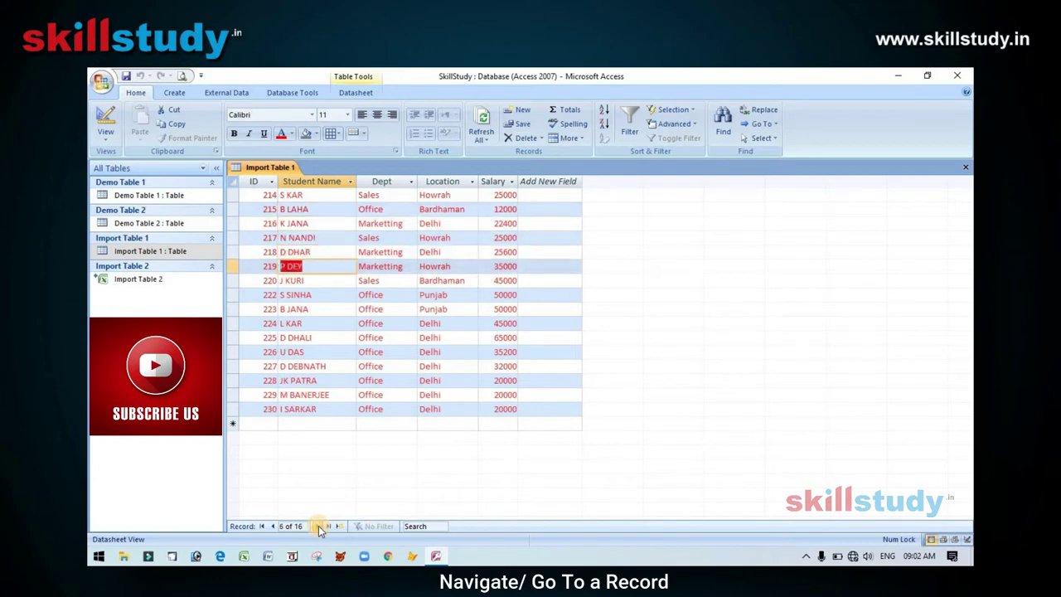
- Move back one record at a time to the third record
click(273, 527)
click(273, 527)
click(272, 527)
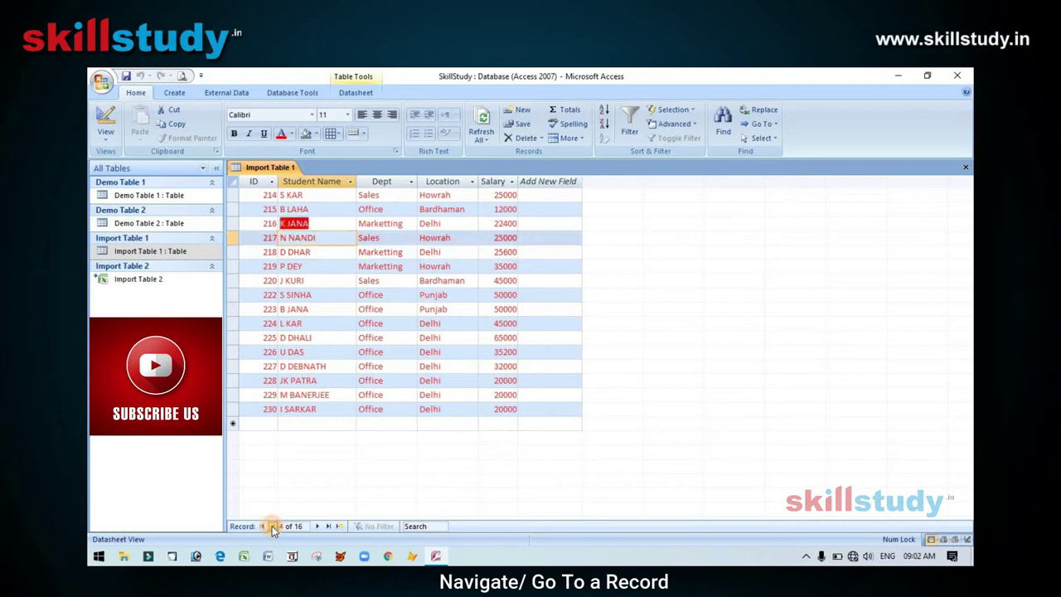
- Jump to the last record and move back one record at a time to record 12
click(329, 527)
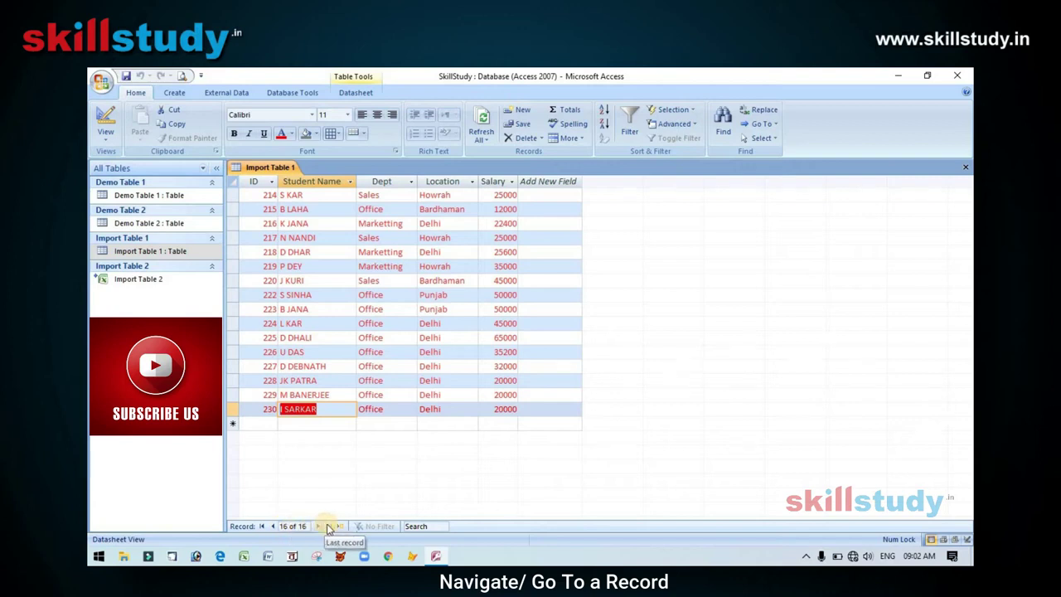
double_click(274, 527)
click(274, 527)
click(273, 527)
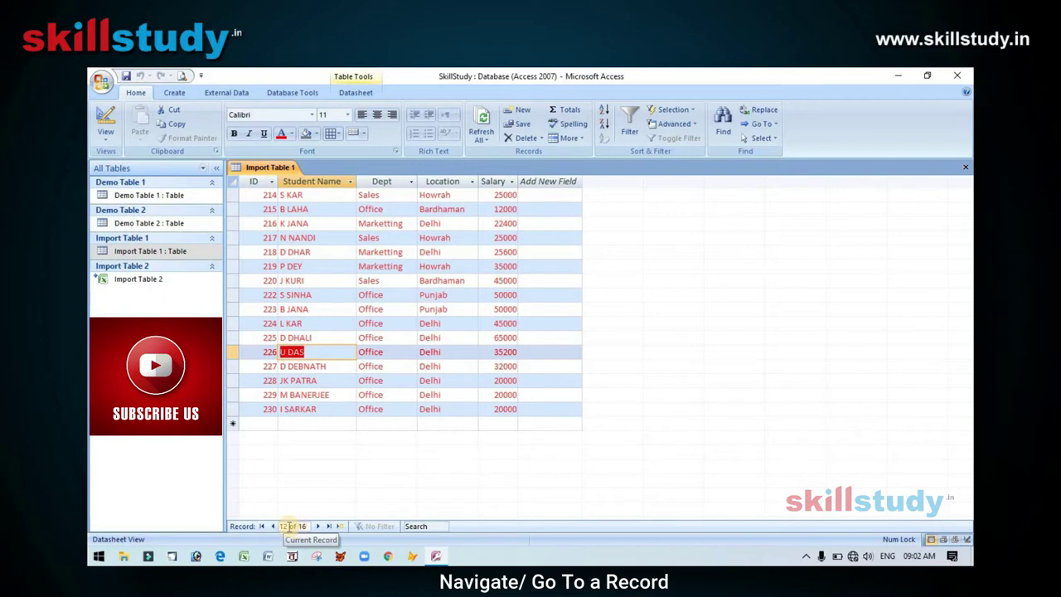
- Add a new record to Import Table 1 with the ID 231
click(339, 526)
text(231)
key(Tab)
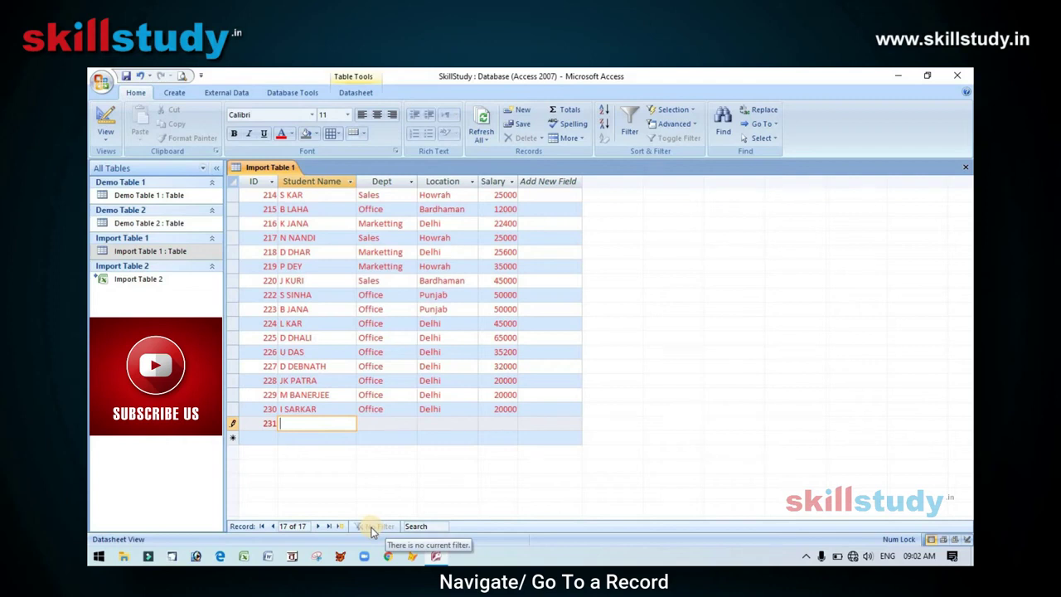
- Search Import Table 1 for office and step through the matching records one after another
click(422, 526)
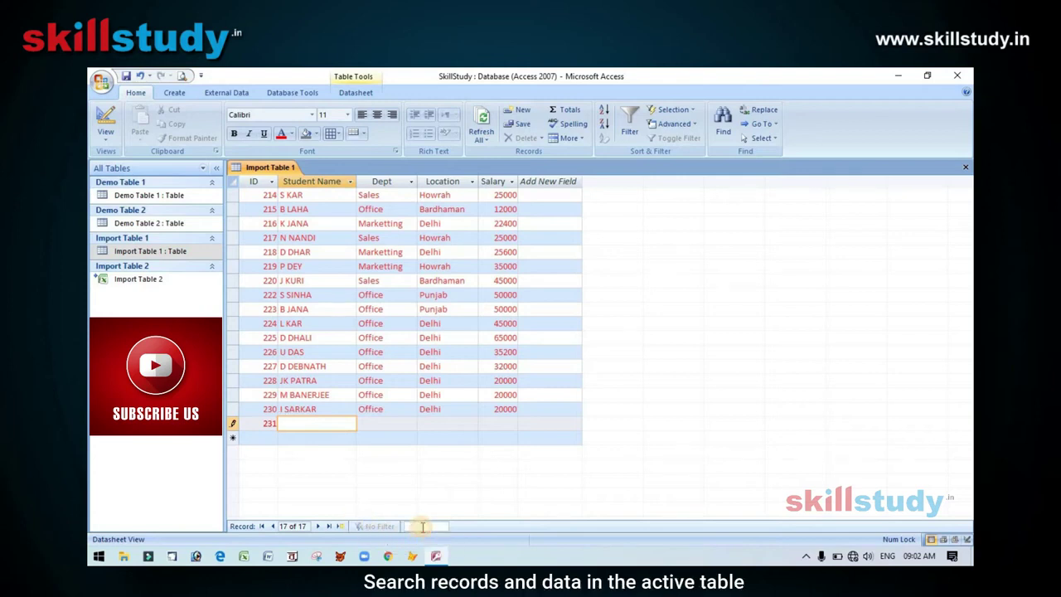
text(offic)
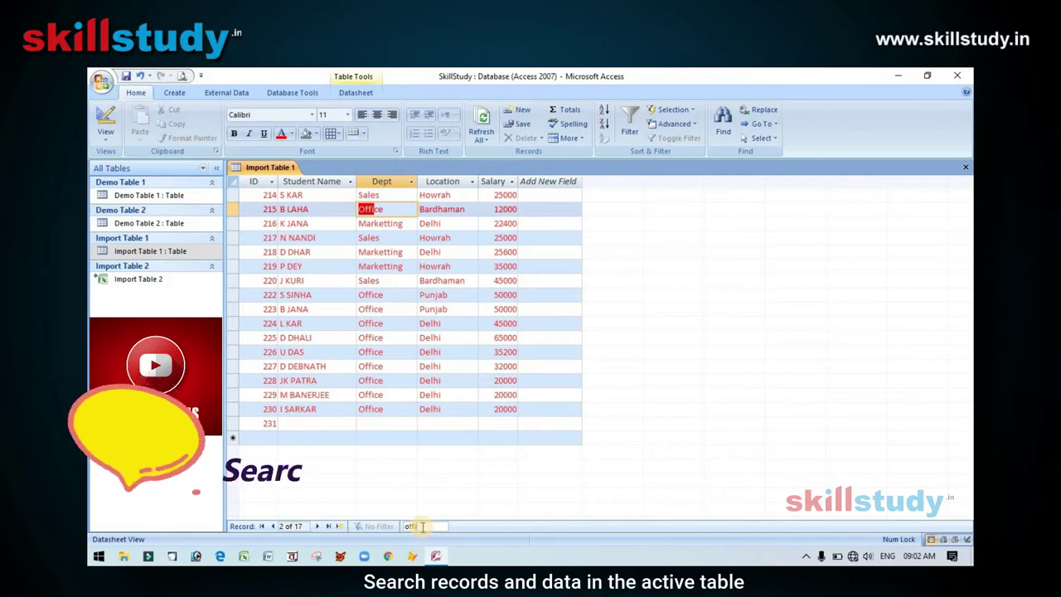
text(e)
key(Return)
key(Return)
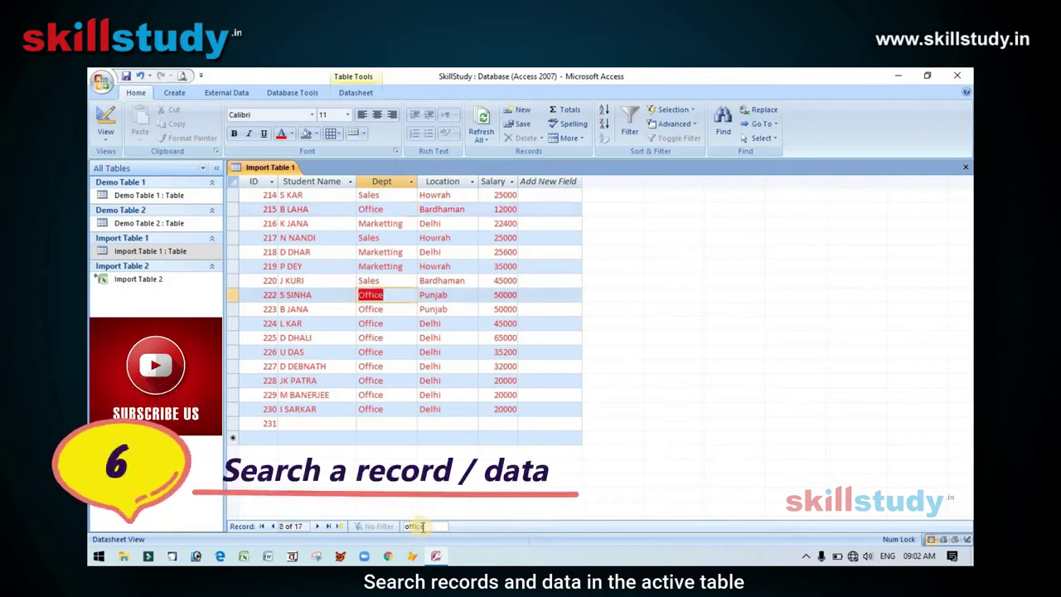
key(Return)
key(Return)
key(Return)
key(Return)
key(Return)
key(Return)
key(Return)
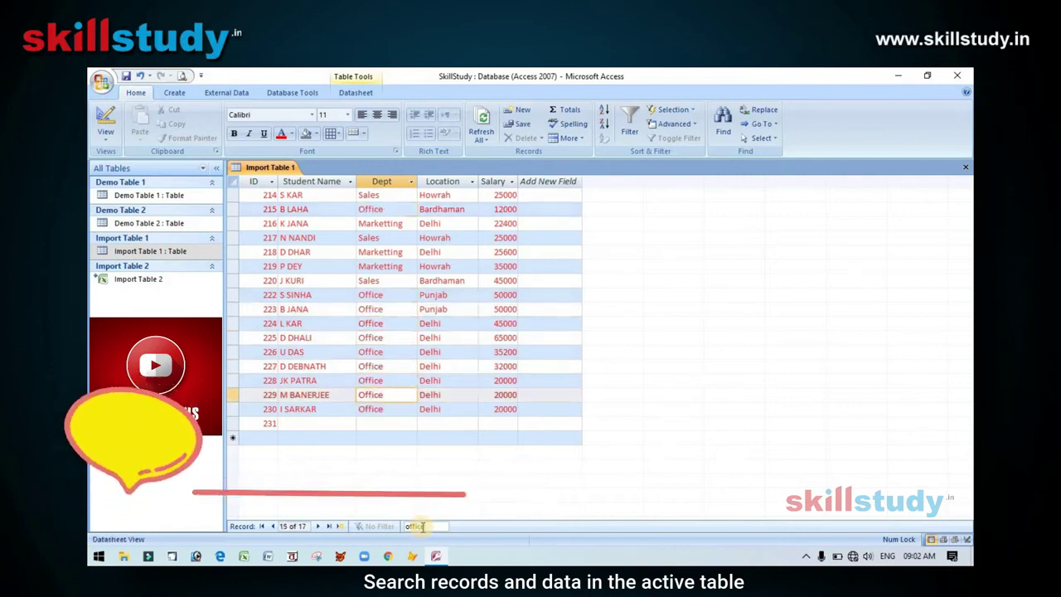
key(Return)
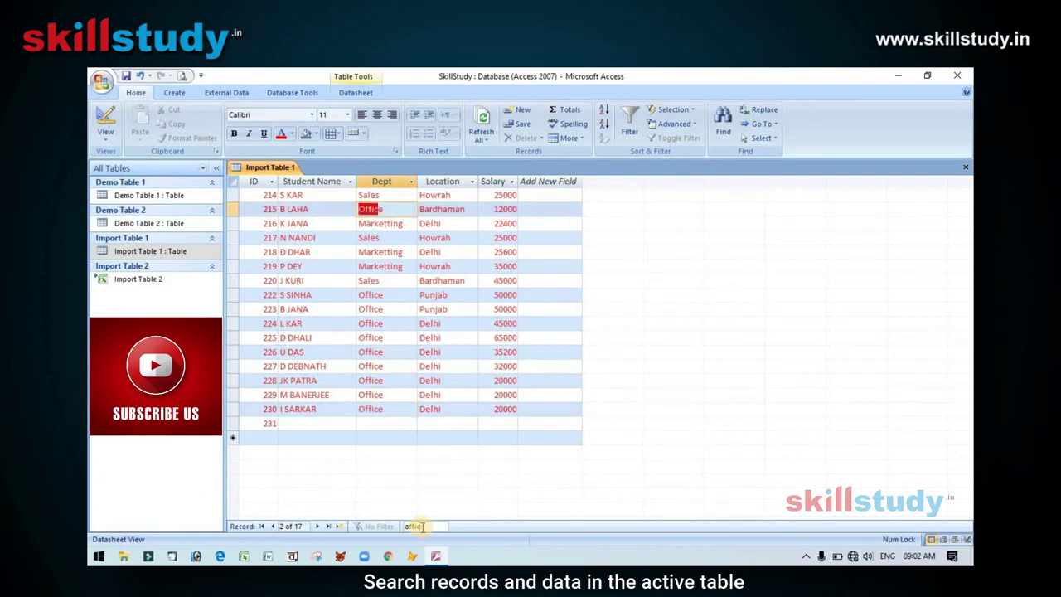
- Replace the search text with the full name of the student with ID 228 to find that record
key(BackSpace)
key(BackSpace)
key(BackSpace)
key(BackSpace)
key(BackSpace)
key(BackSpace)
text(j)
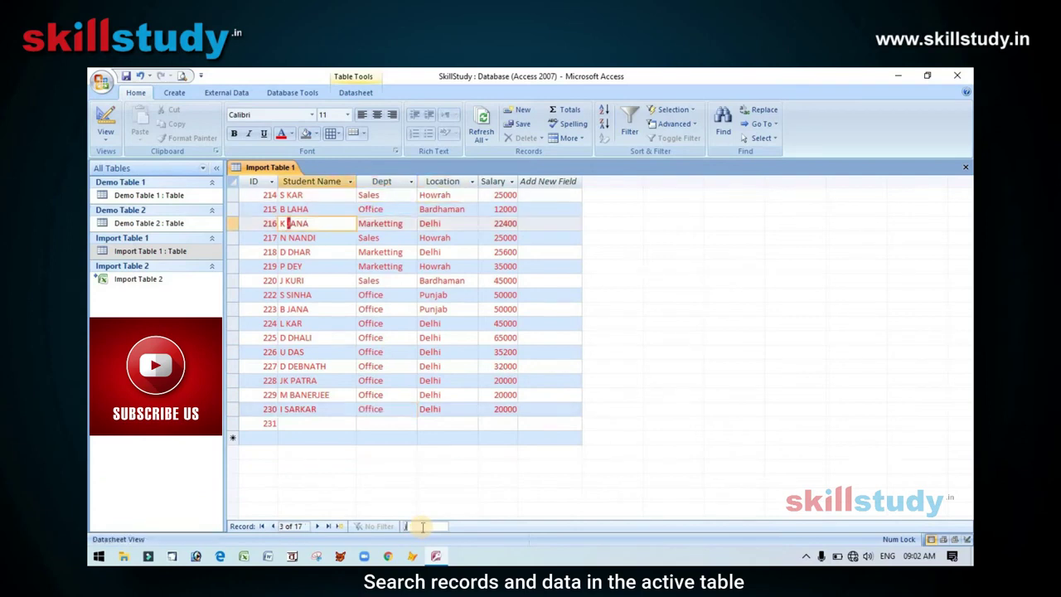
text(k patra)
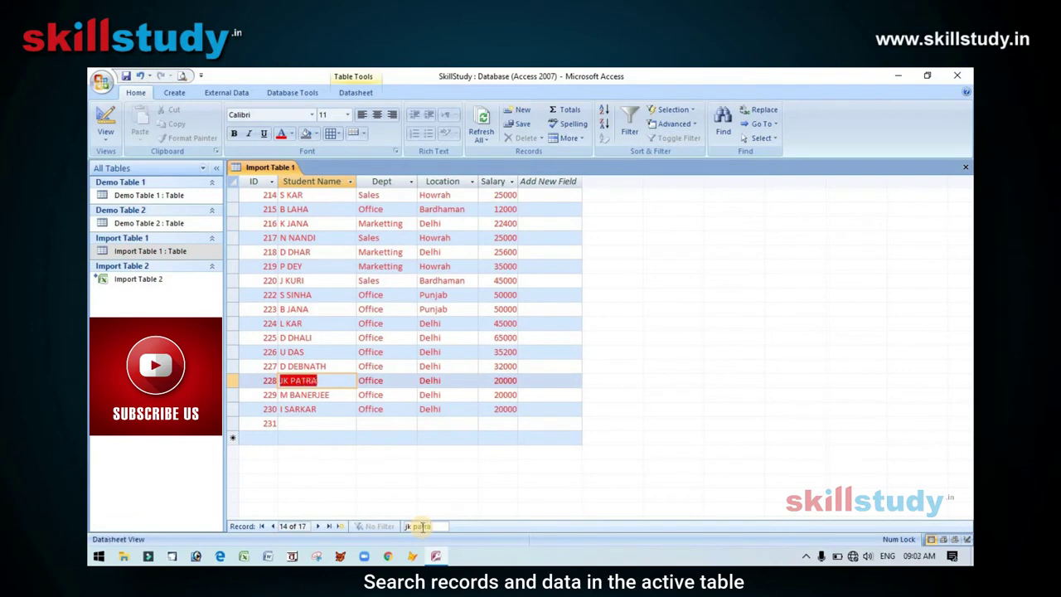
- Replace the search text with the surname of the student with ID 227 to find that record
key(BackSpace)
key(BackSpace)
key(BackSpace)
key(BackSpace)
key(BackSpace)
key(BackSpace)
key(BackSpace)
key(BackSpace)
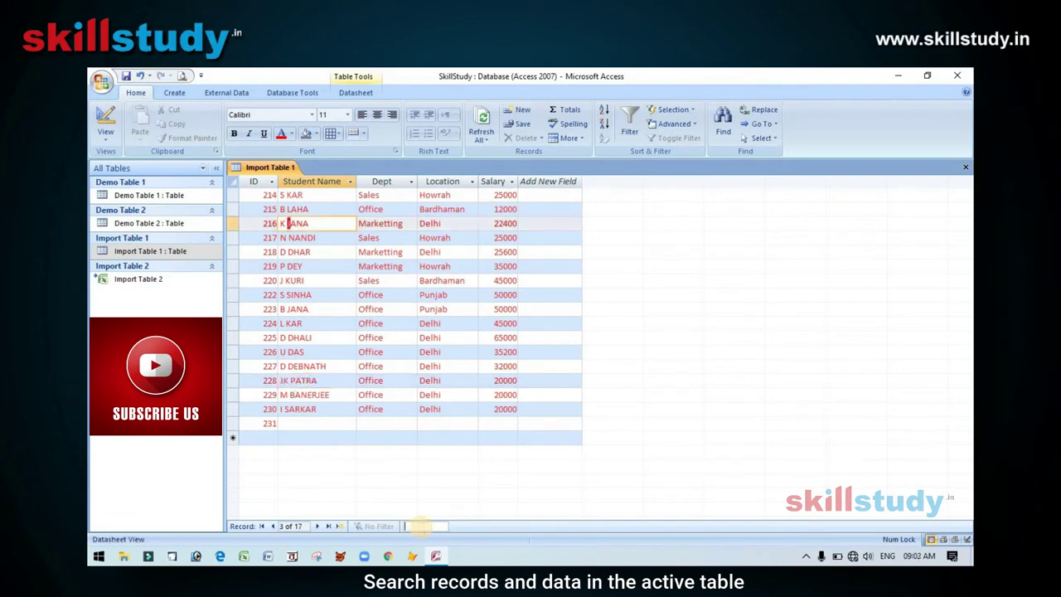
text(deb)
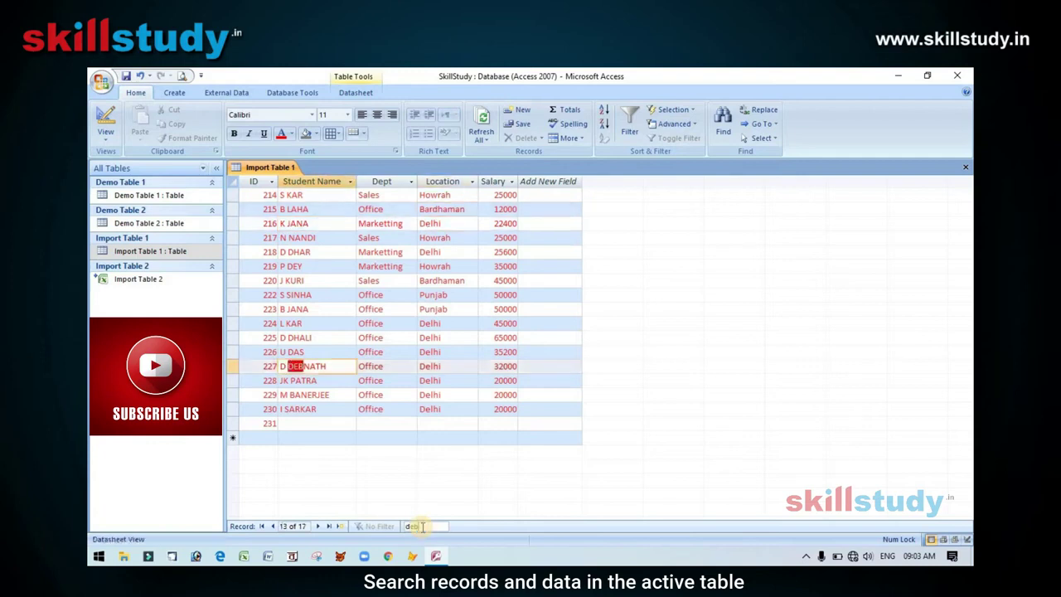
text(nath)
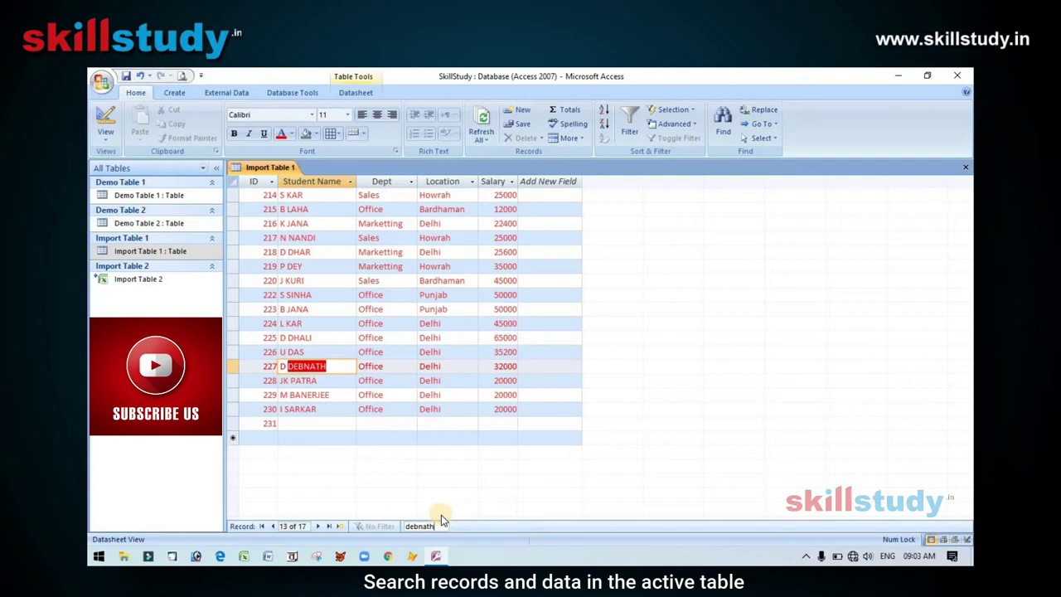
- Clear the search text and return to the Student Name field of the first record
key(BackSpace)
key(BackSpace)
key(BackSpace)
key(BackSpace)
key(BackSpace)
key(BackSpace)
key(BackSpace)
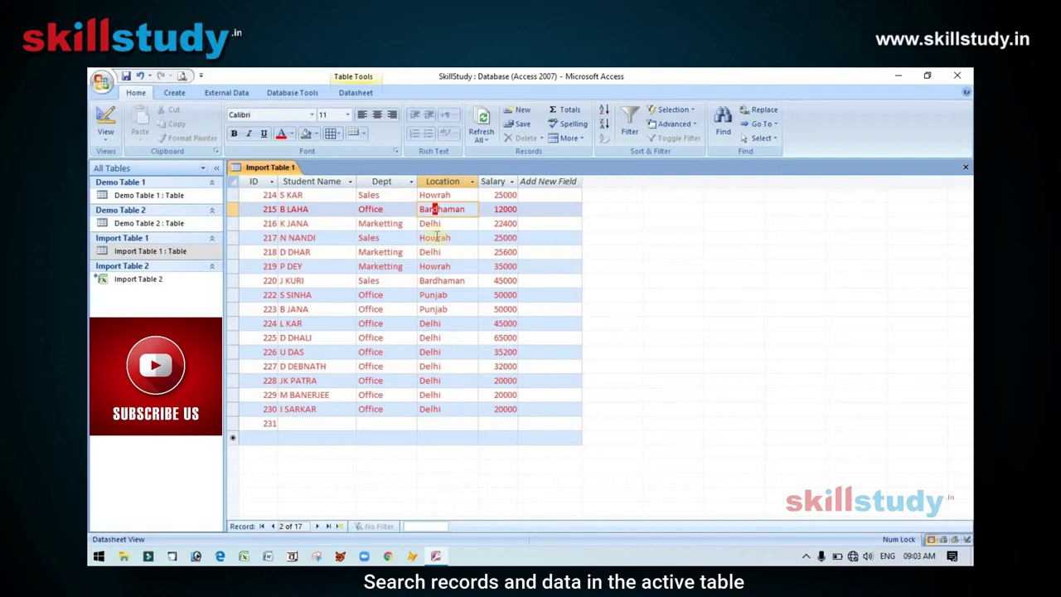
click(398, 197)
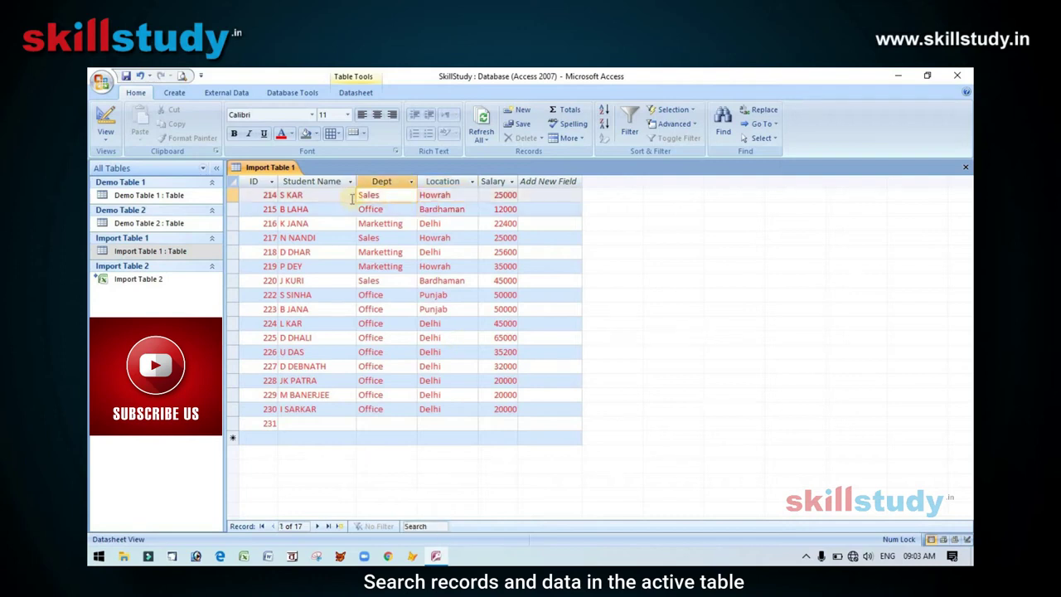
click(340, 197)
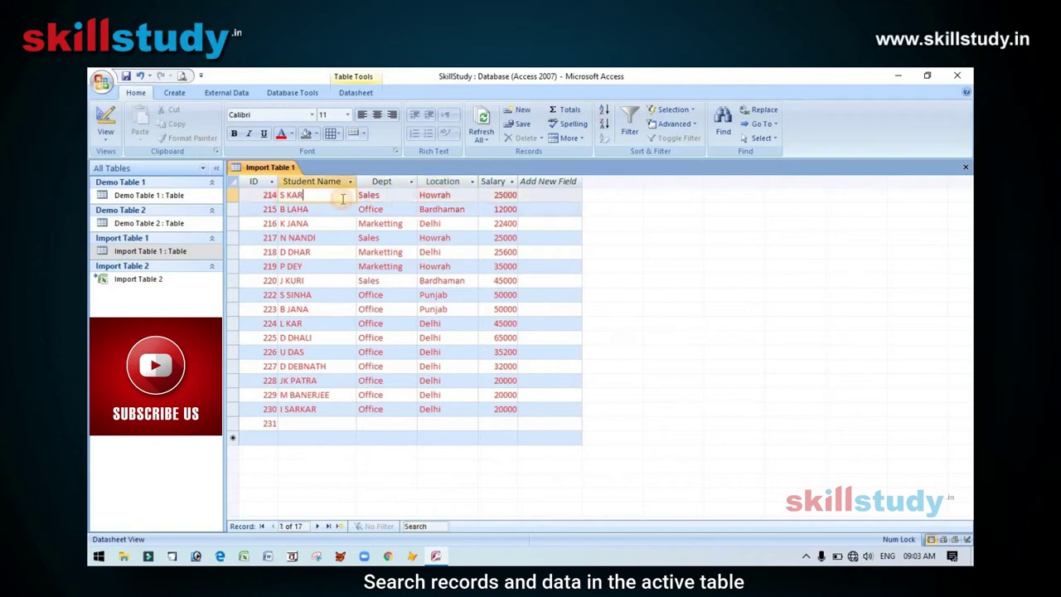
click(361, 137)
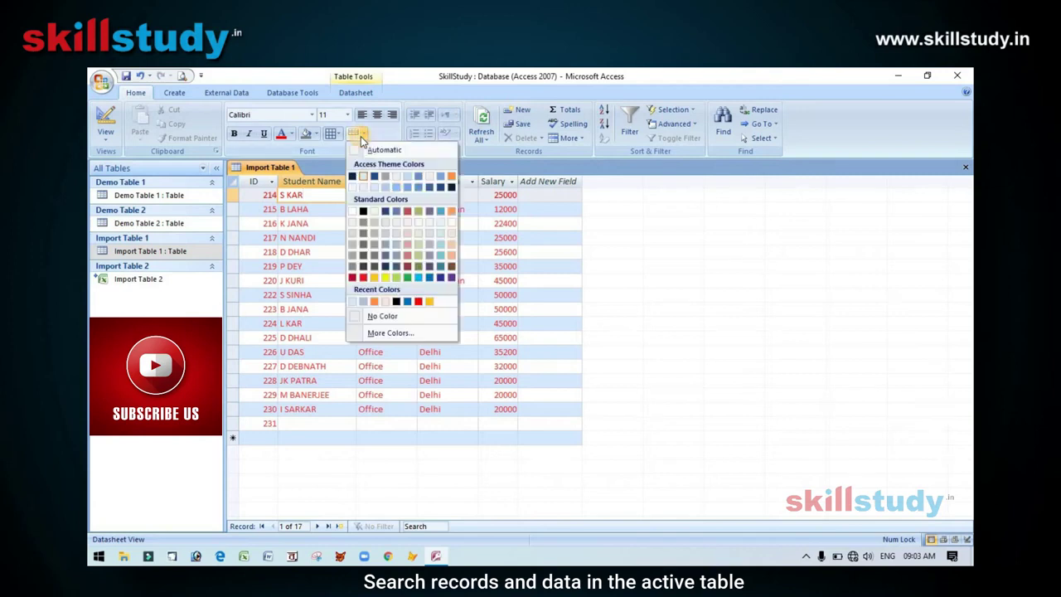
click(293, 136)
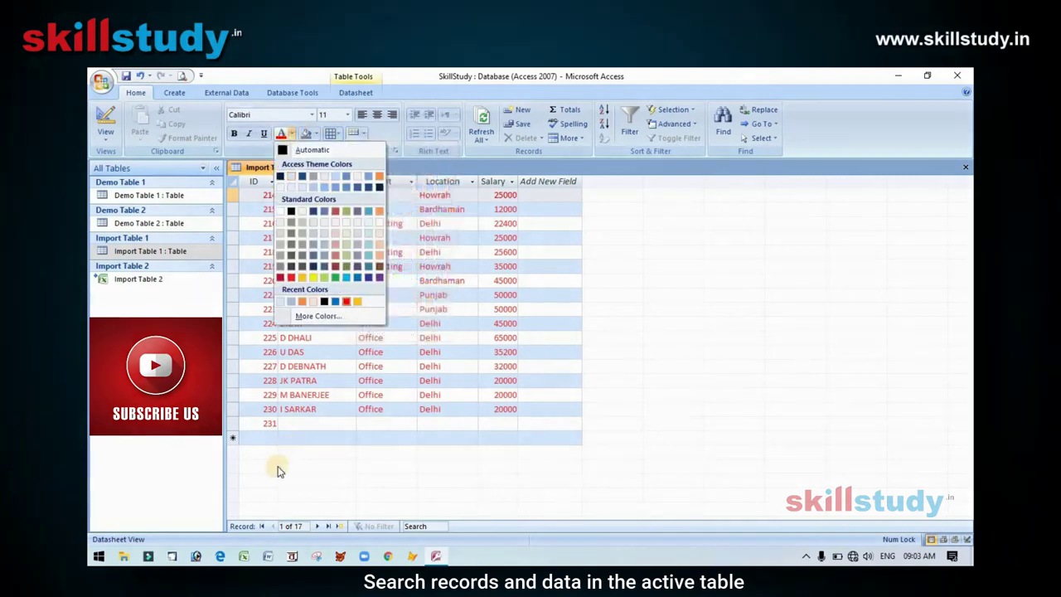
click(419, 290)
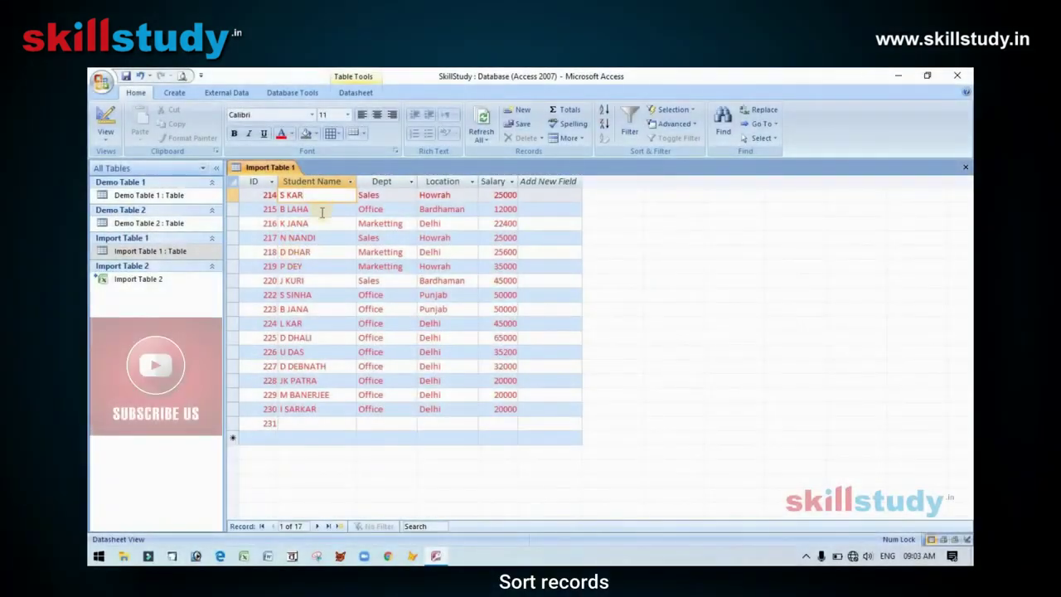
click(321, 212)
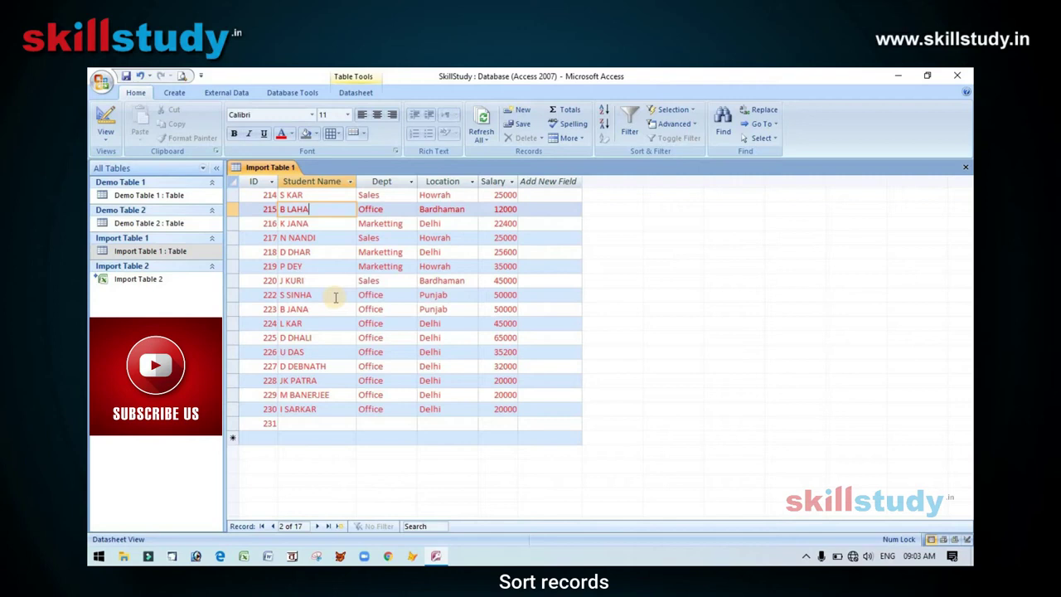
click(350, 182)
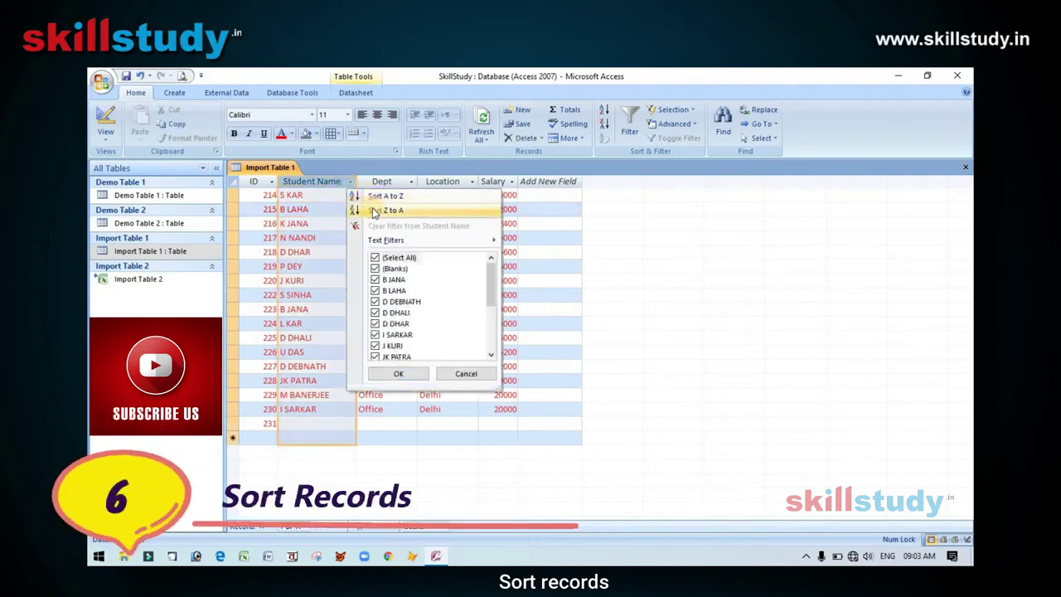
click(530, 212)
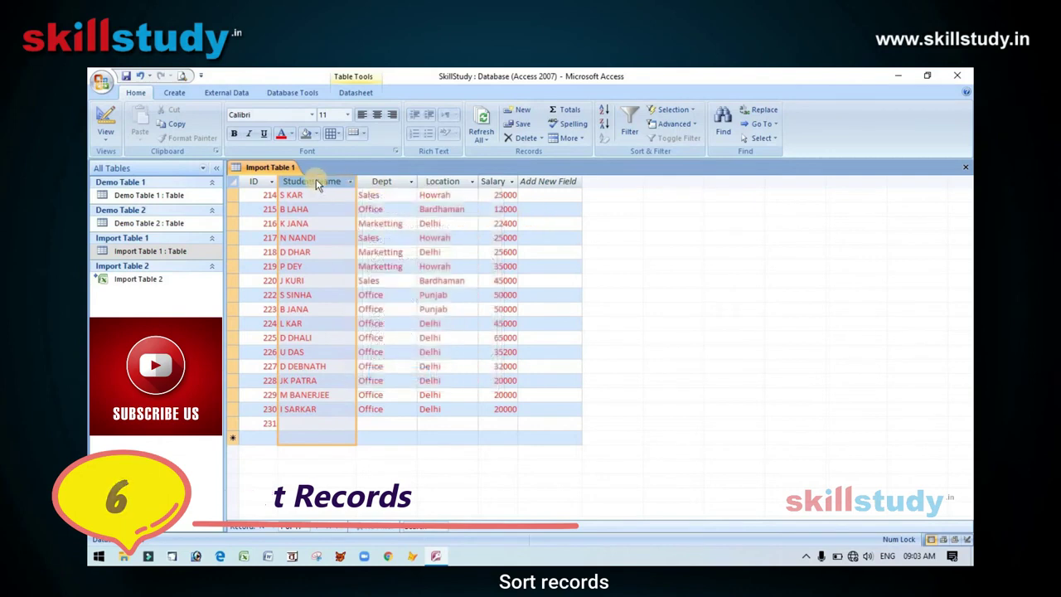
- Sort the records of Import Table 1 by Student Name in ascending order
click(371, 181)
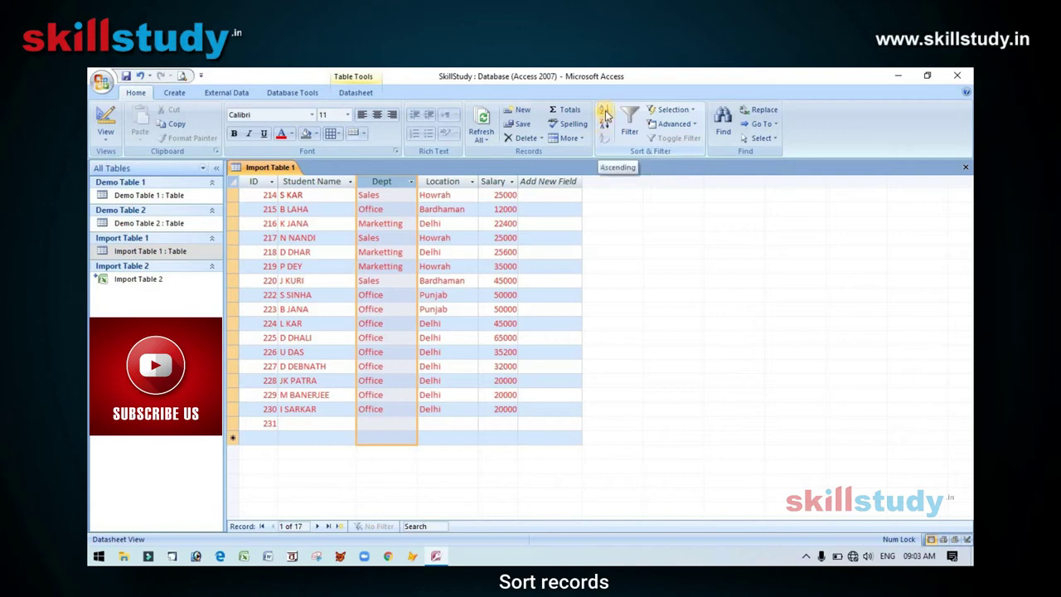
click(297, 181)
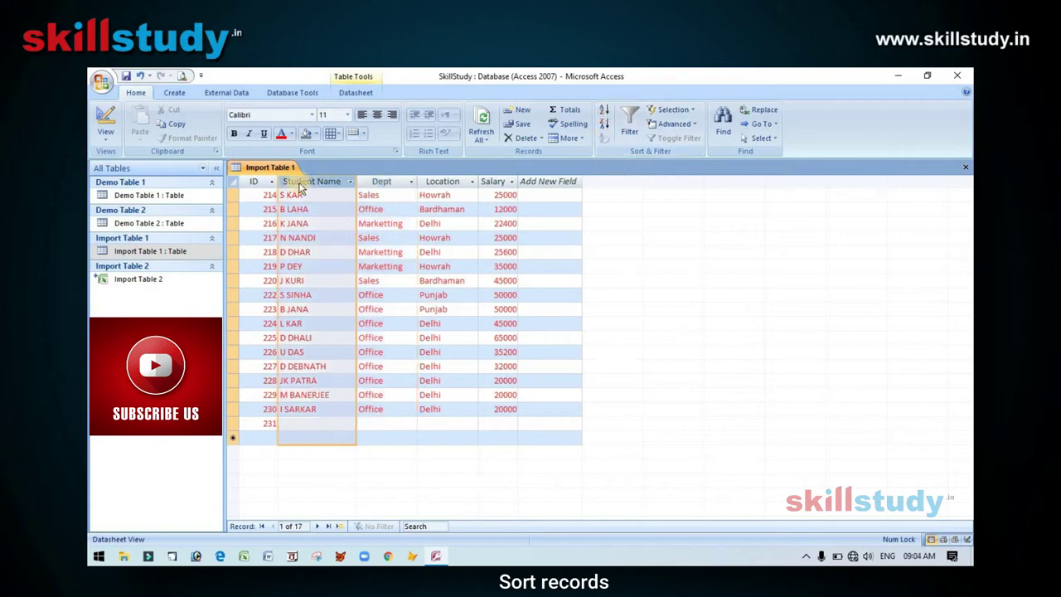
click(606, 114)
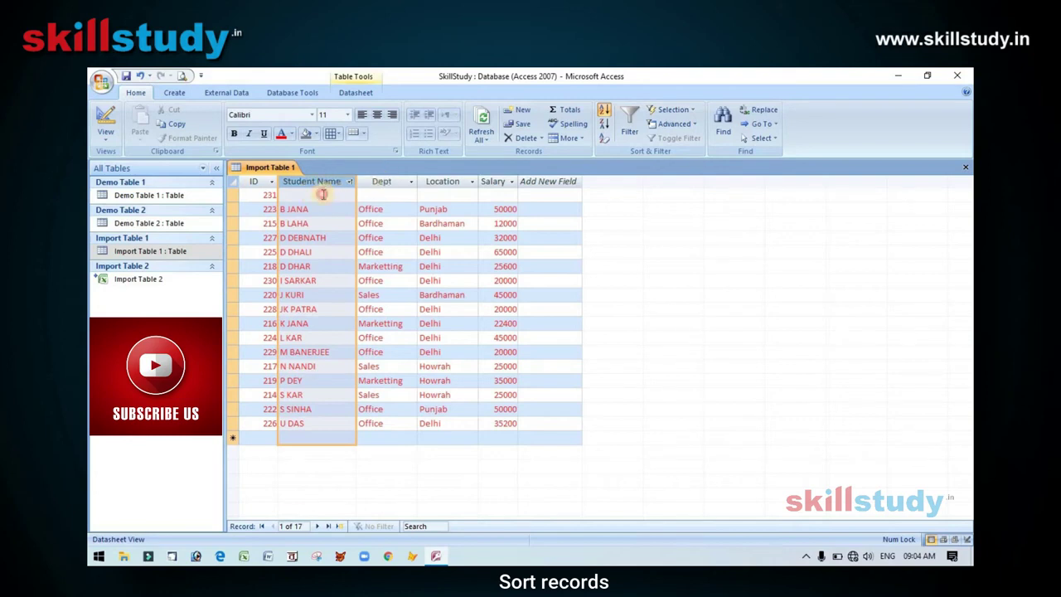
- Complete record 231 with the student's name in capitals, Dept Sales, Location Punjab and Salary 25000
click(322, 193)
key(Caps_Lock)
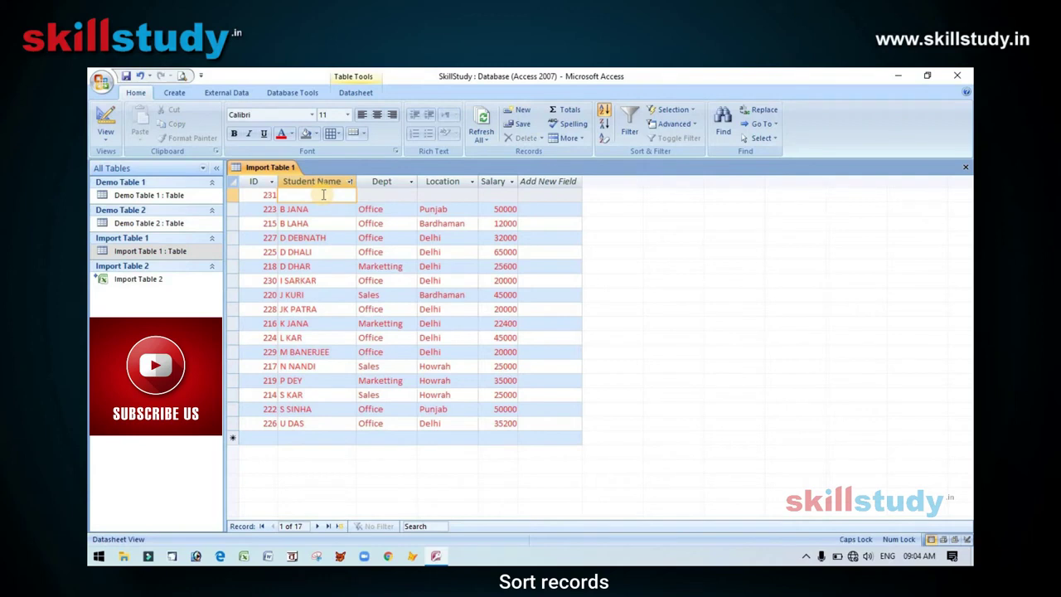
text(S)
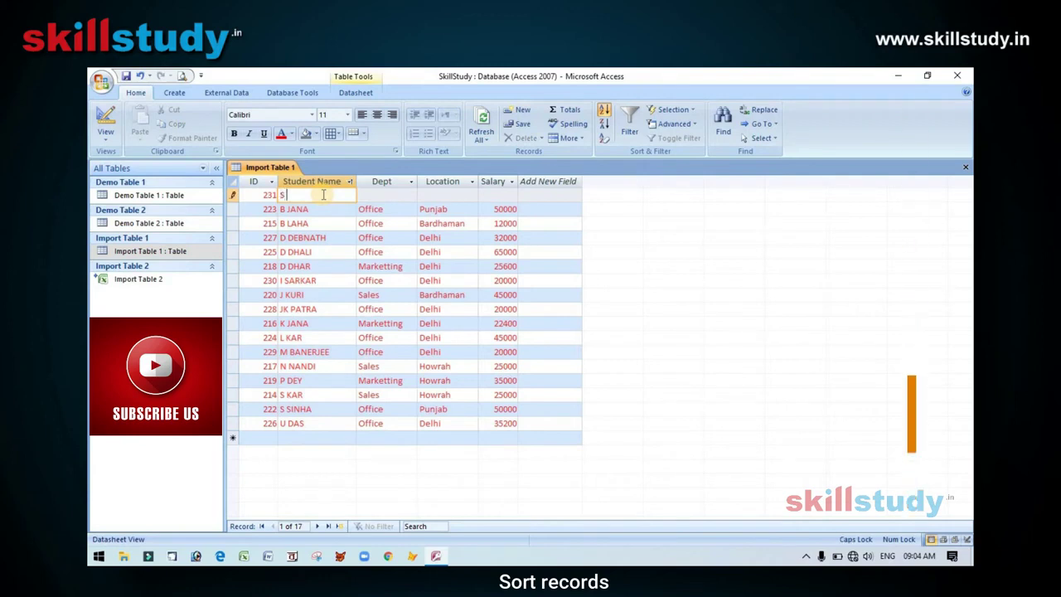
text( SINHA)
key(Tab)
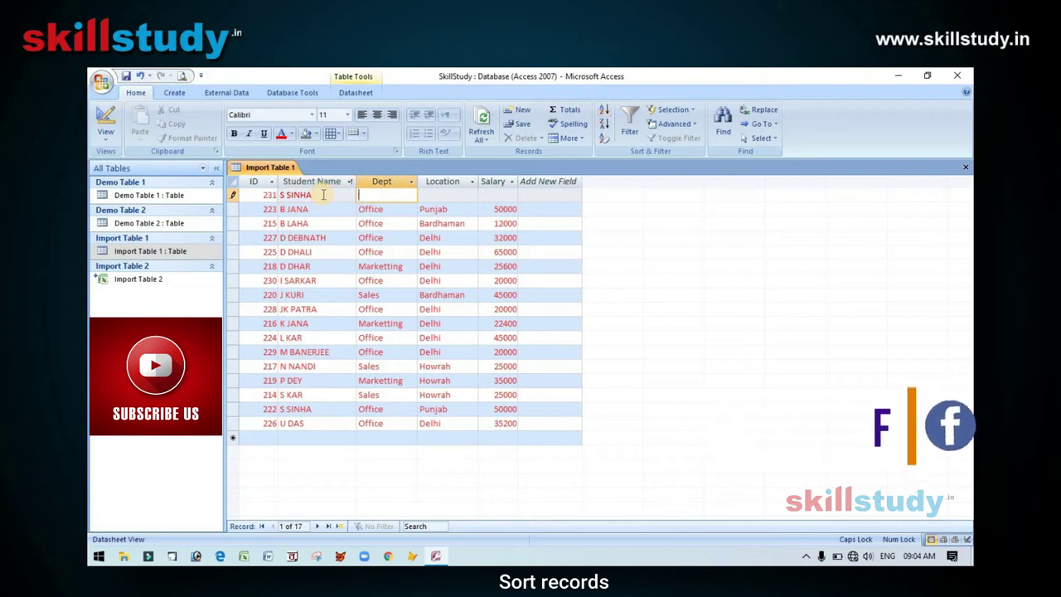
key(Caps_Lock)
text(Sales)
key(Tab)
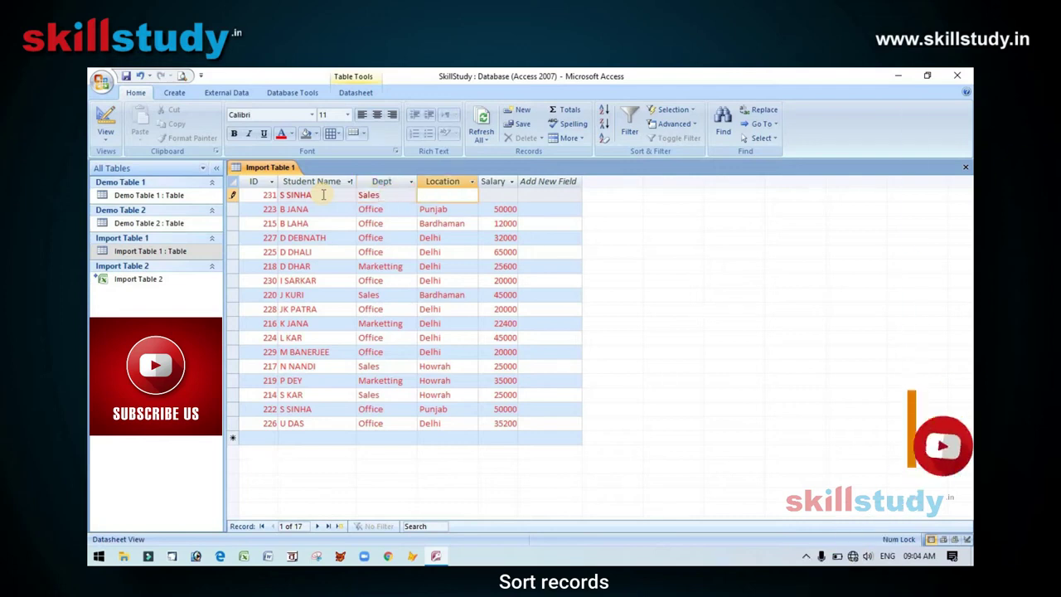
text(Punja)
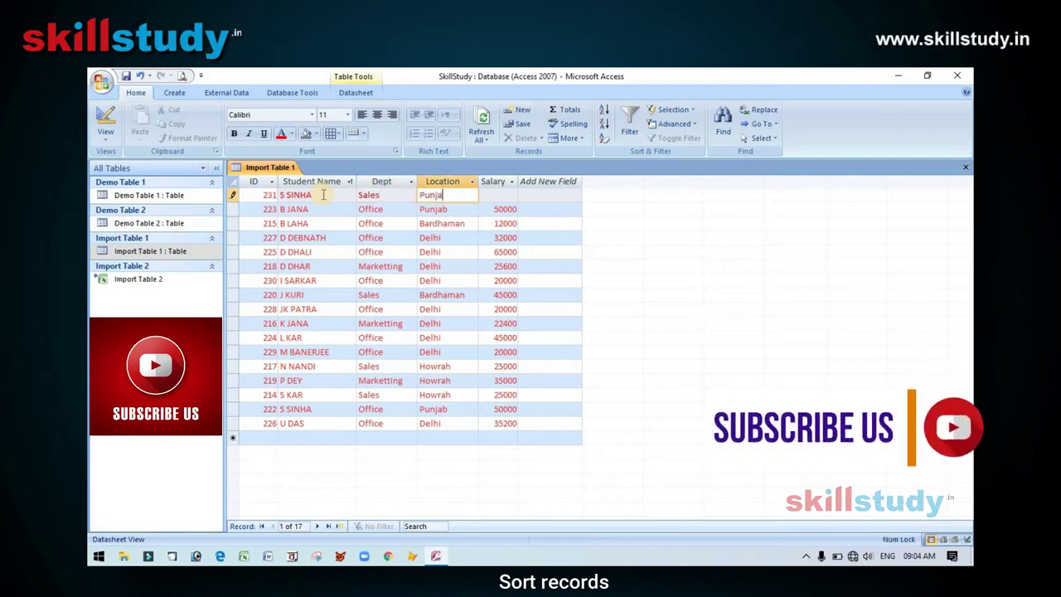
text(b)
key(Tab)
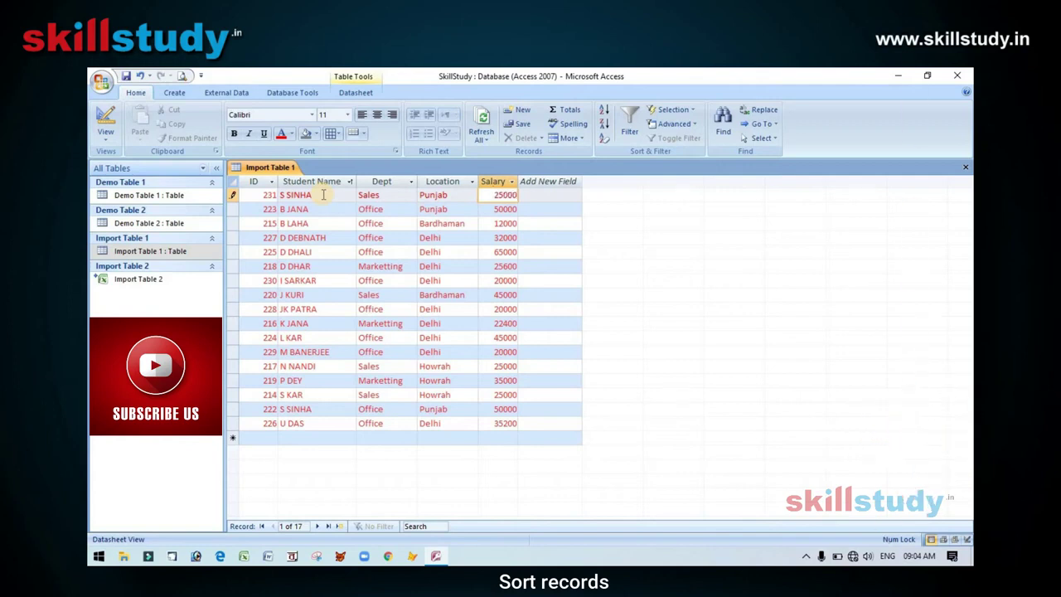
key(Tab)
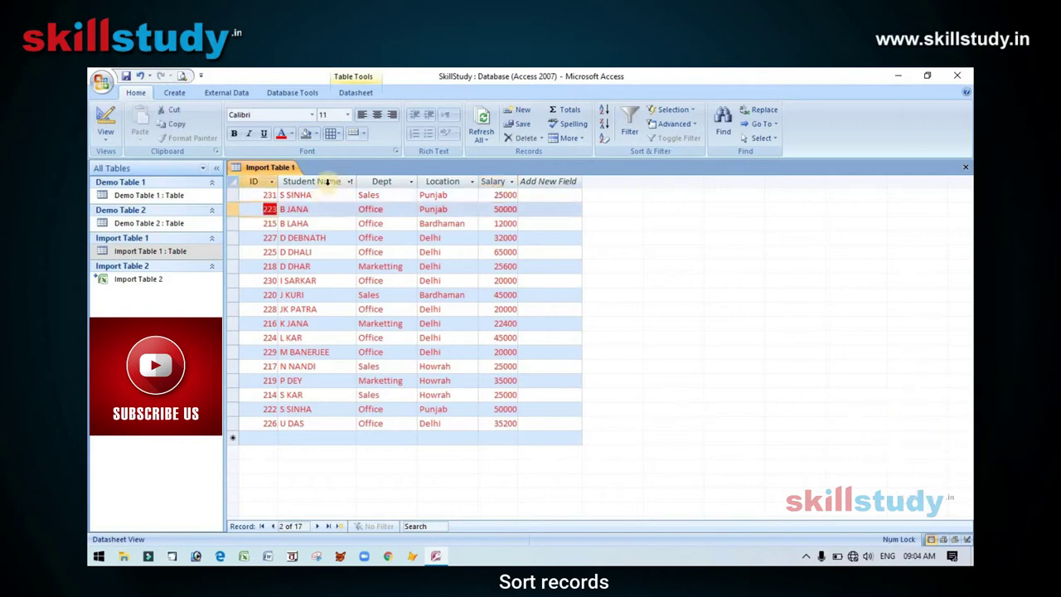
- Reapply the ascending sort on the Student Name column so that it includes the completed record 231
click(327, 181)
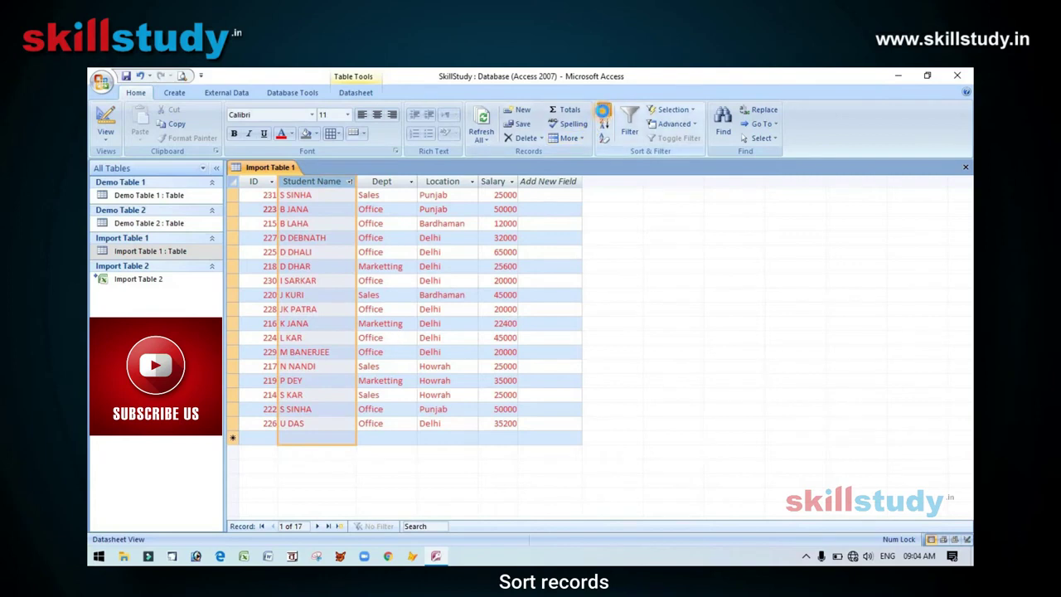
click(603, 110)
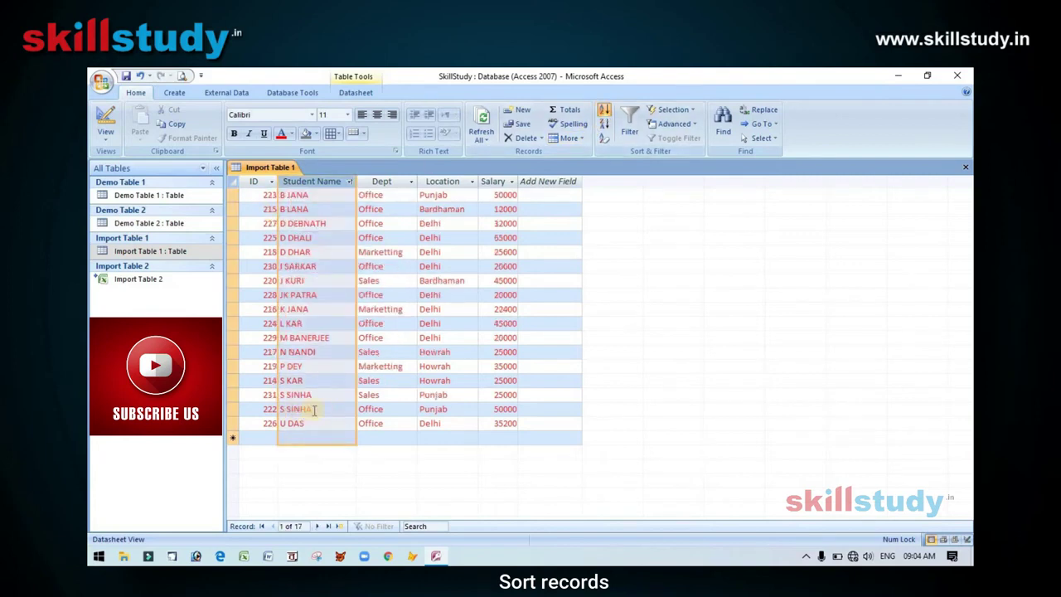
- Sort the records by Dept from Z to A, followed by a sort on Location from A to Z
click(410, 181)
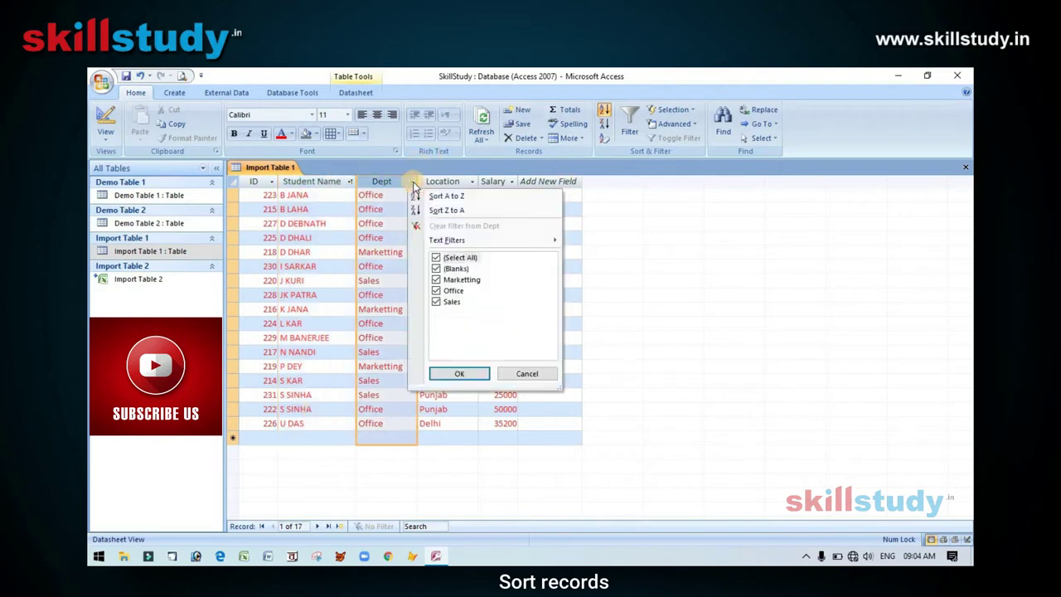
click(453, 212)
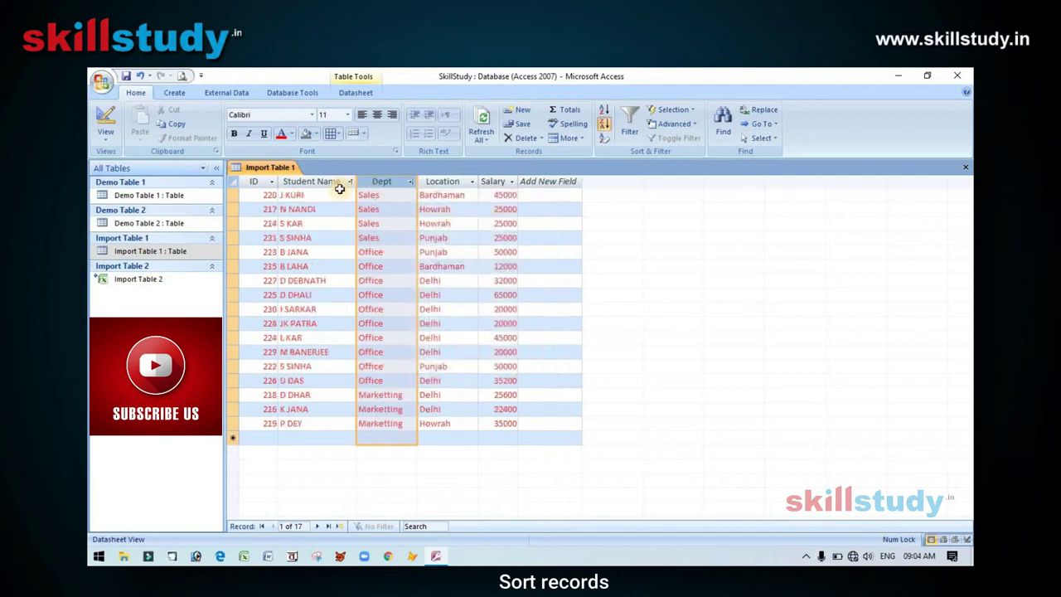
click(471, 182)
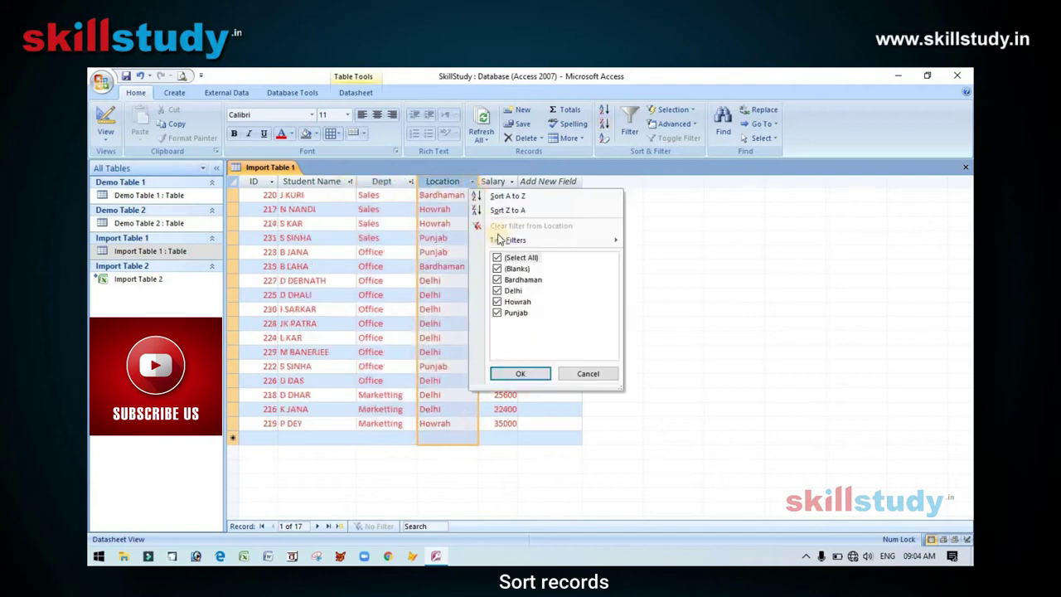
click(512, 197)
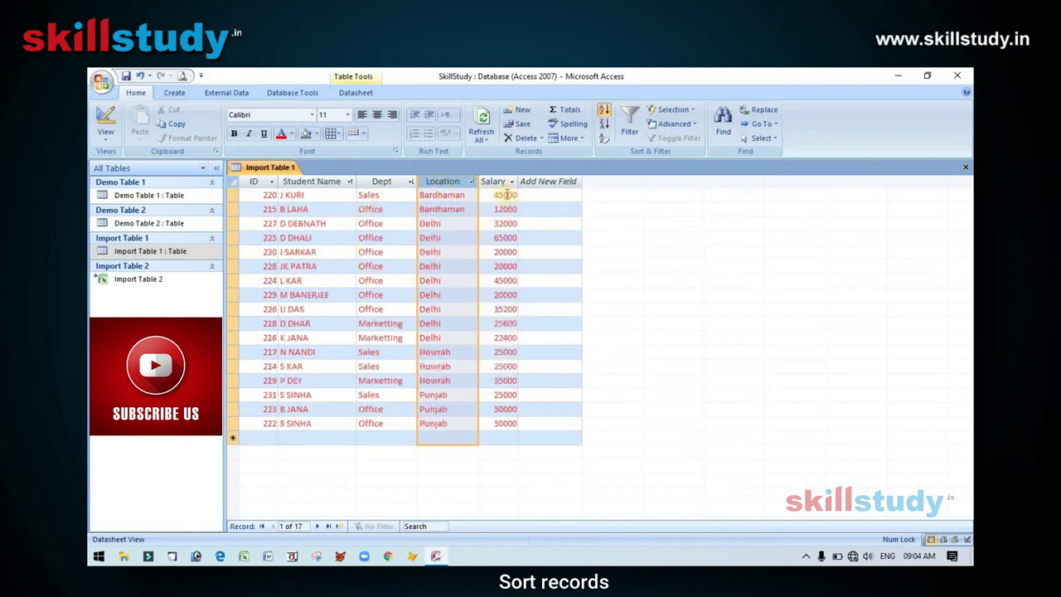
- Sort the records of Import Table 1 by Salary from largest to smallest
click(511, 181)
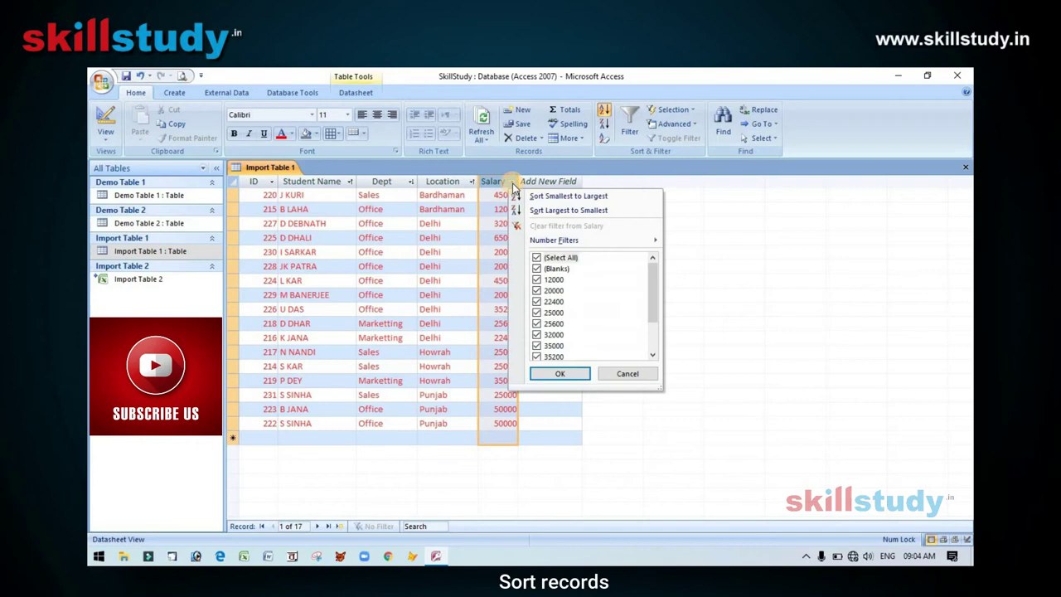
click(564, 211)
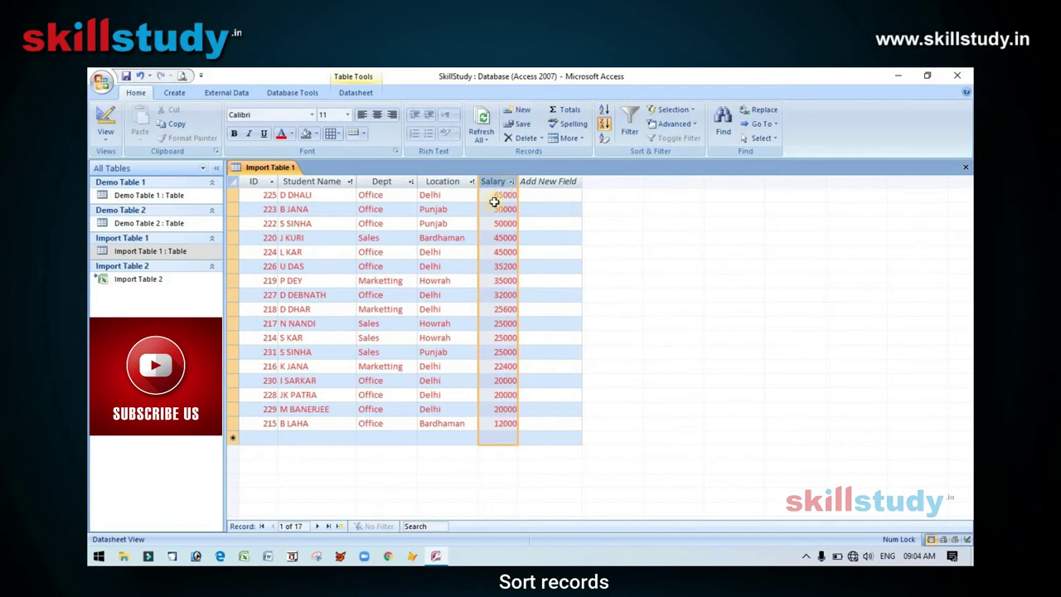
click(314, 199)
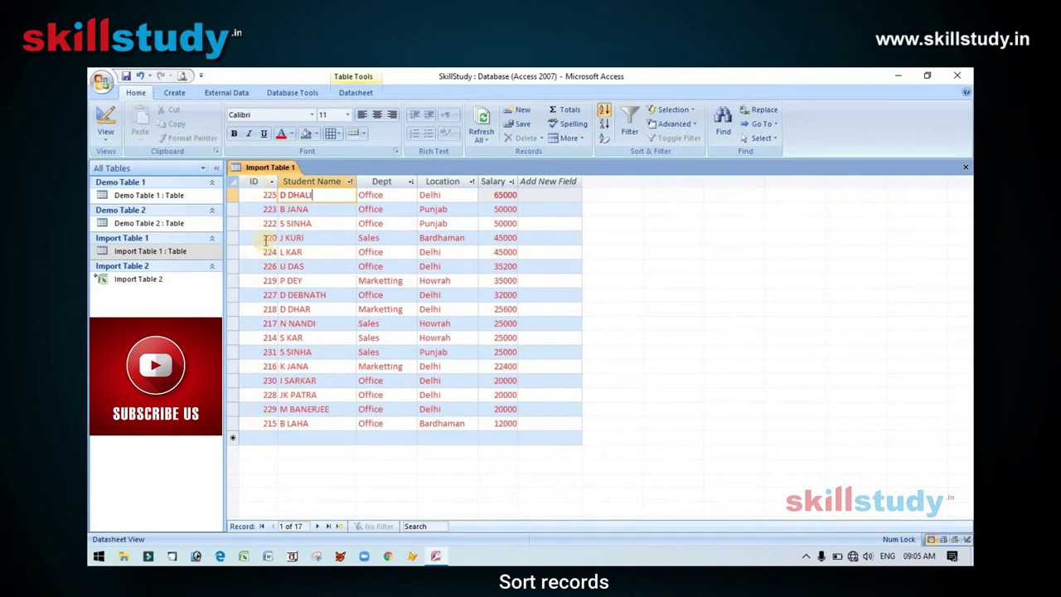
- Sort the records by ID from smallest to largest, and clear all sorts from the table
click(272, 182)
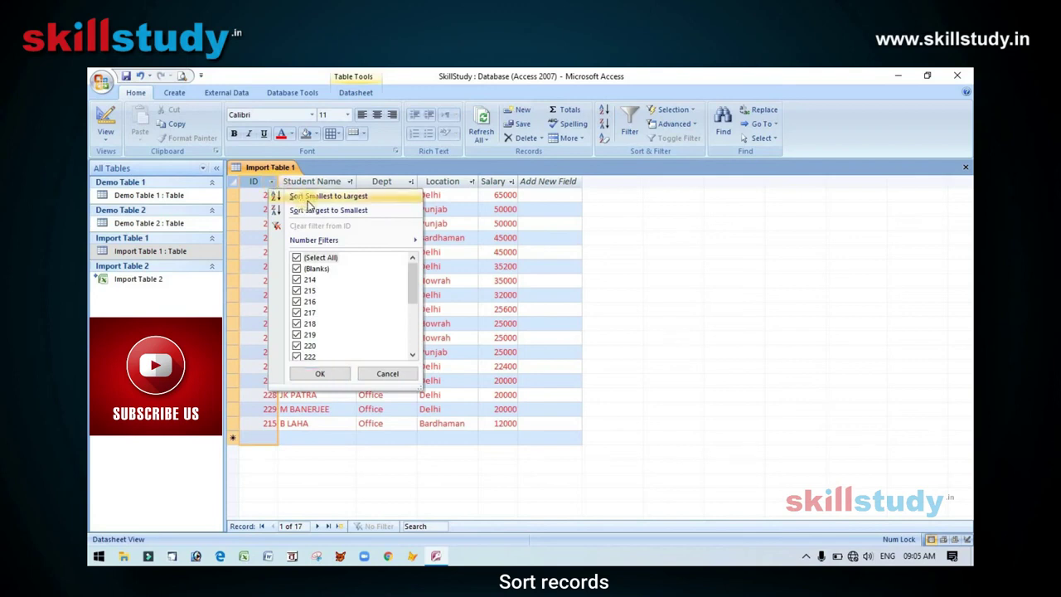
click(355, 196)
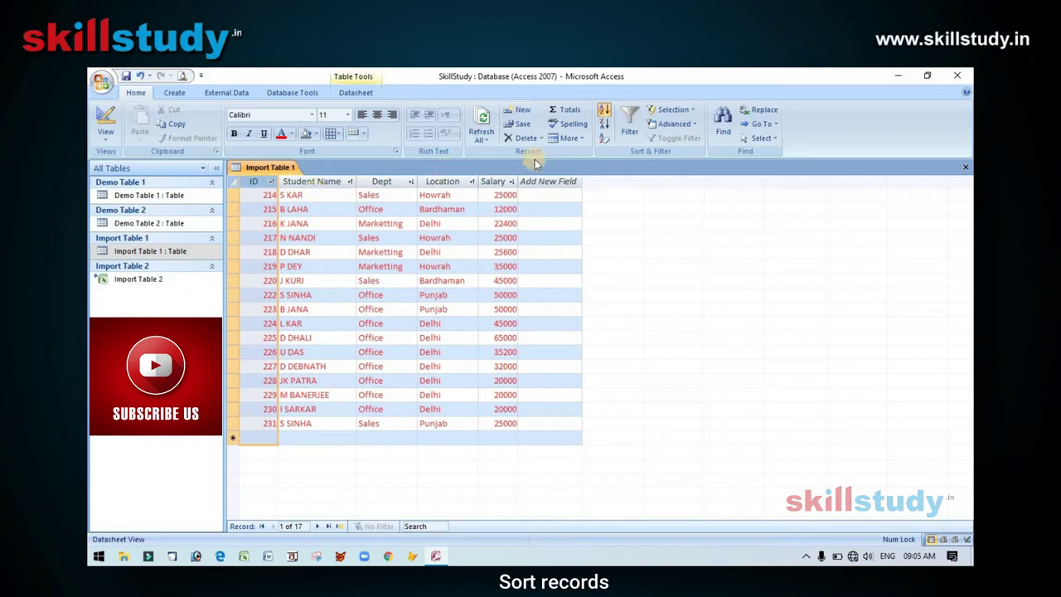
click(606, 144)
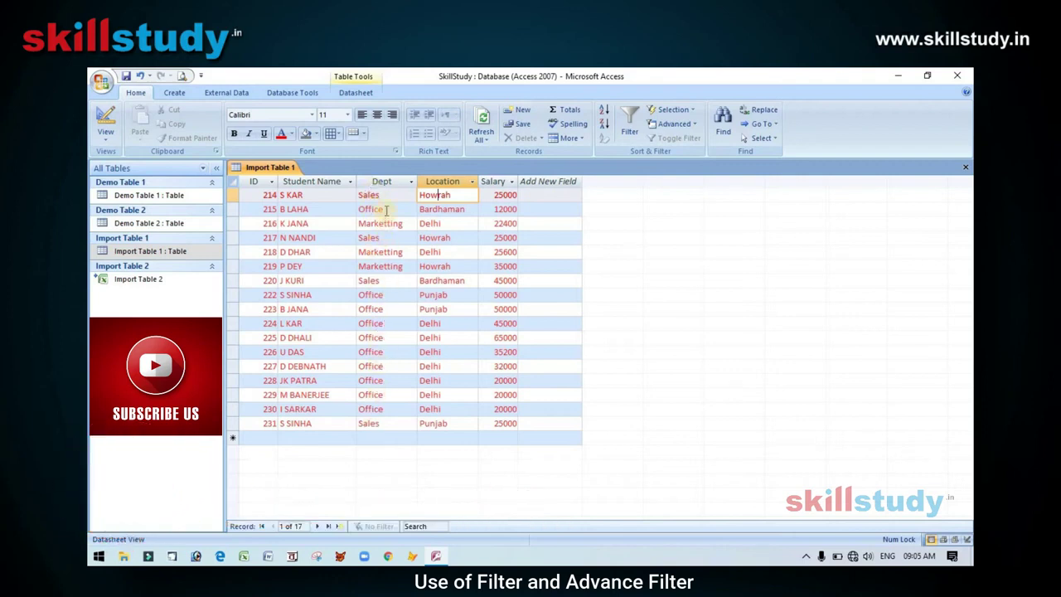
- Filter the Dept column so that only the Office records are shown
click(385, 180)
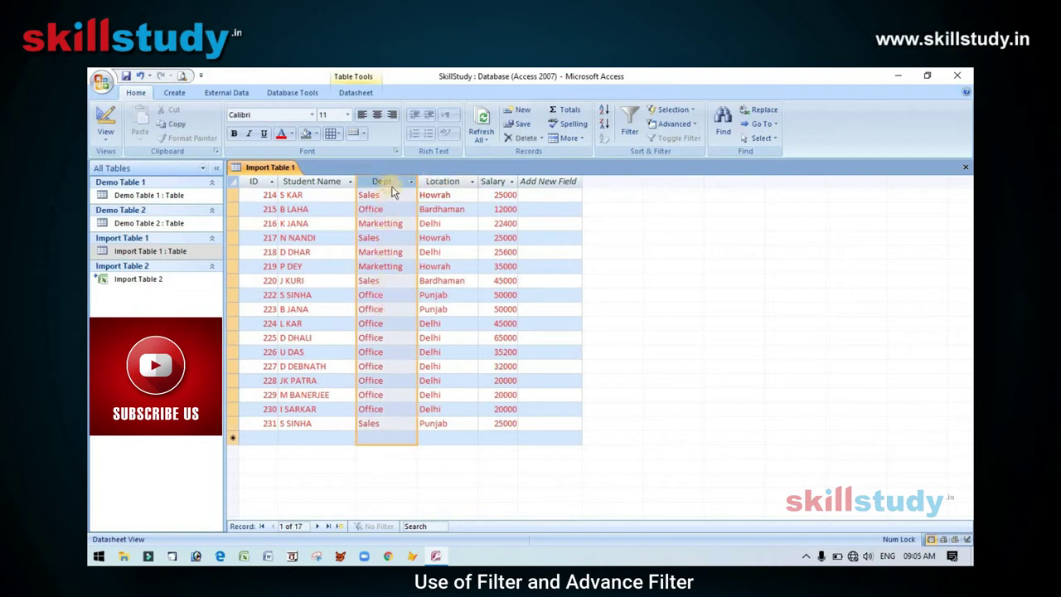
click(632, 119)
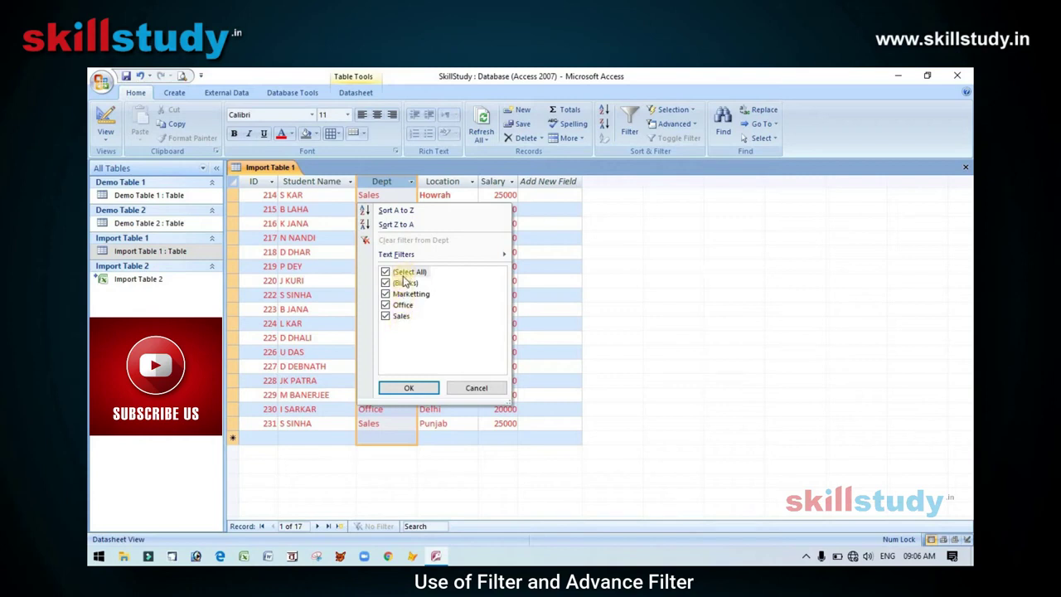
click(404, 274)
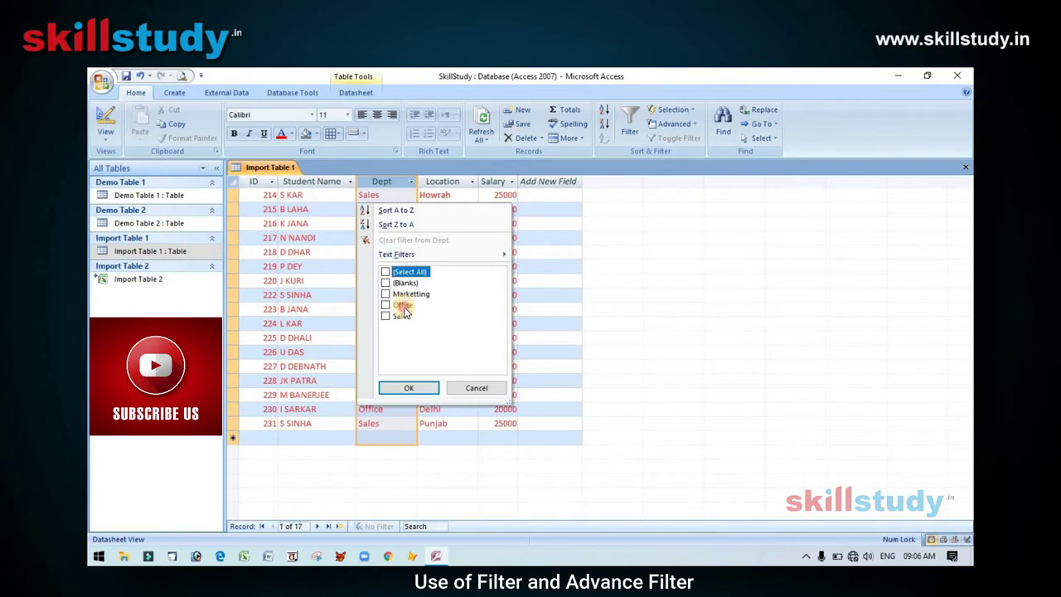
click(404, 306)
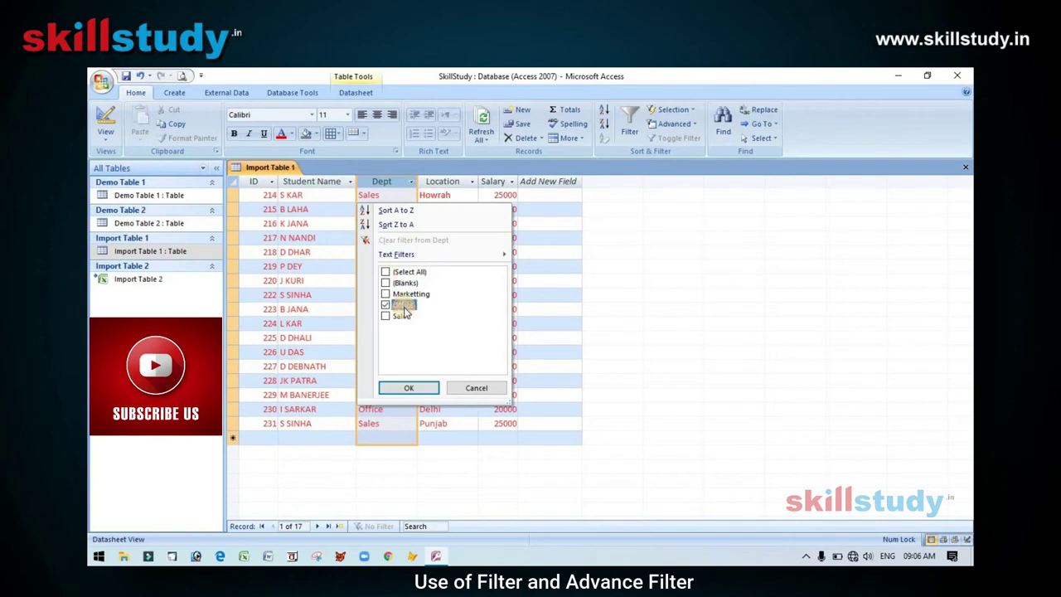
click(408, 389)
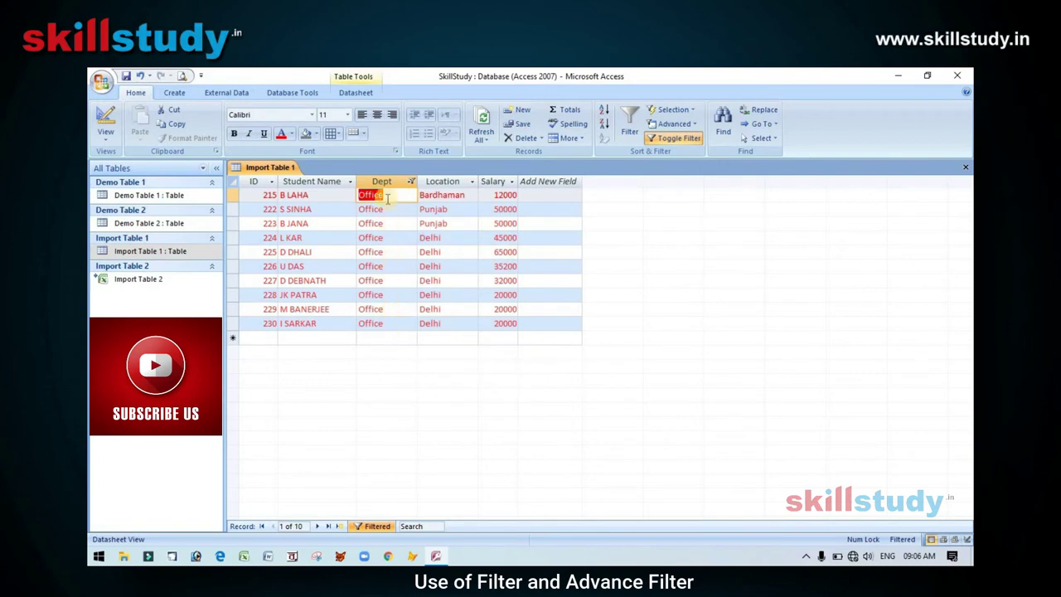
- Change the Dept filter so that only the Sales records are shown
click(411, 180)
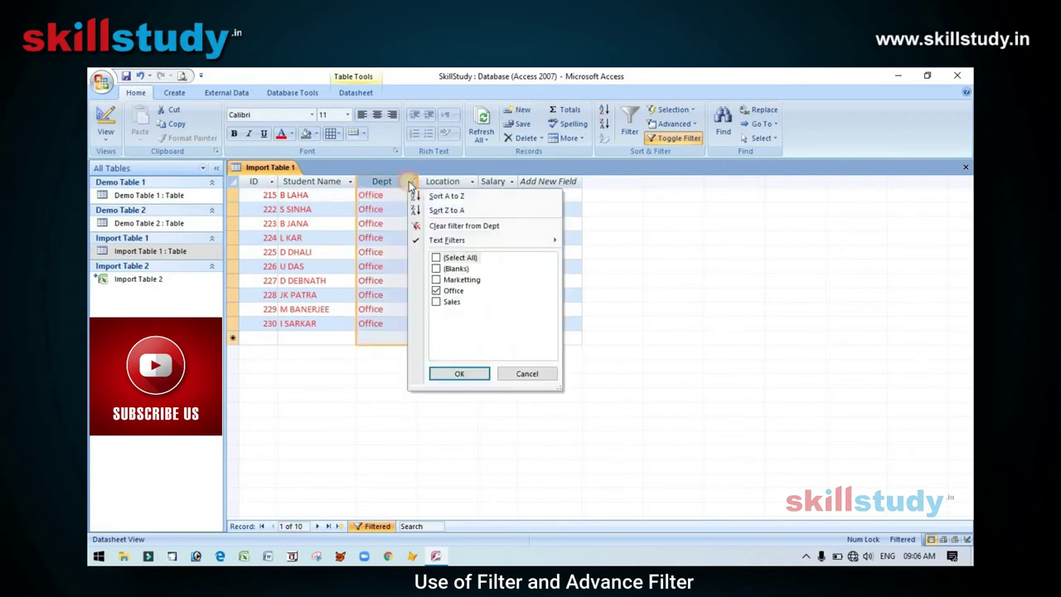
click(435, 257)
click(436, 301)
click(458, 373)
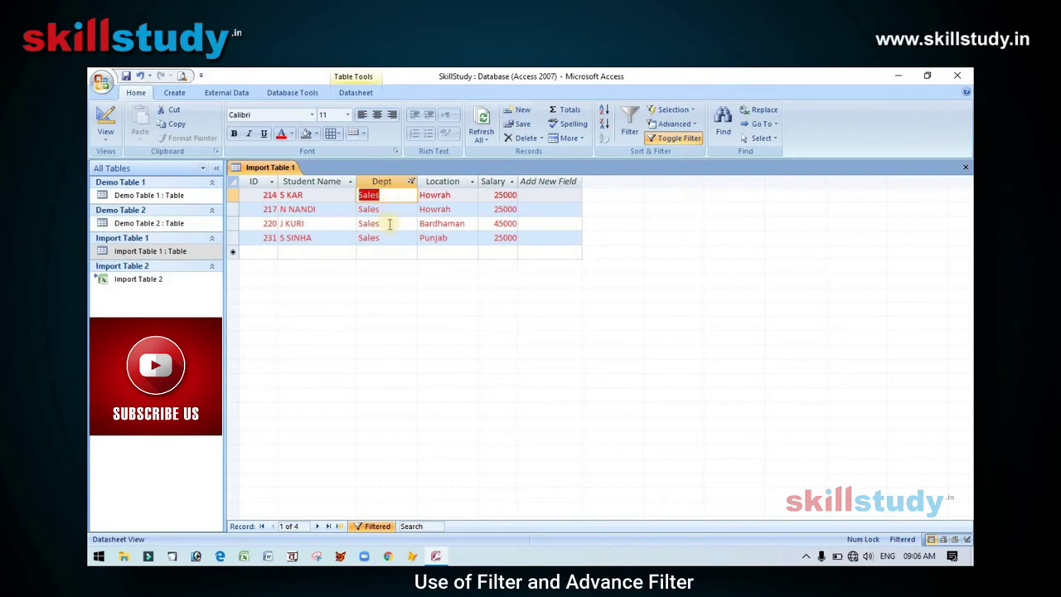
- Narrow the Sales records further by filtering the Location column to Howrah only
click(460, 181)
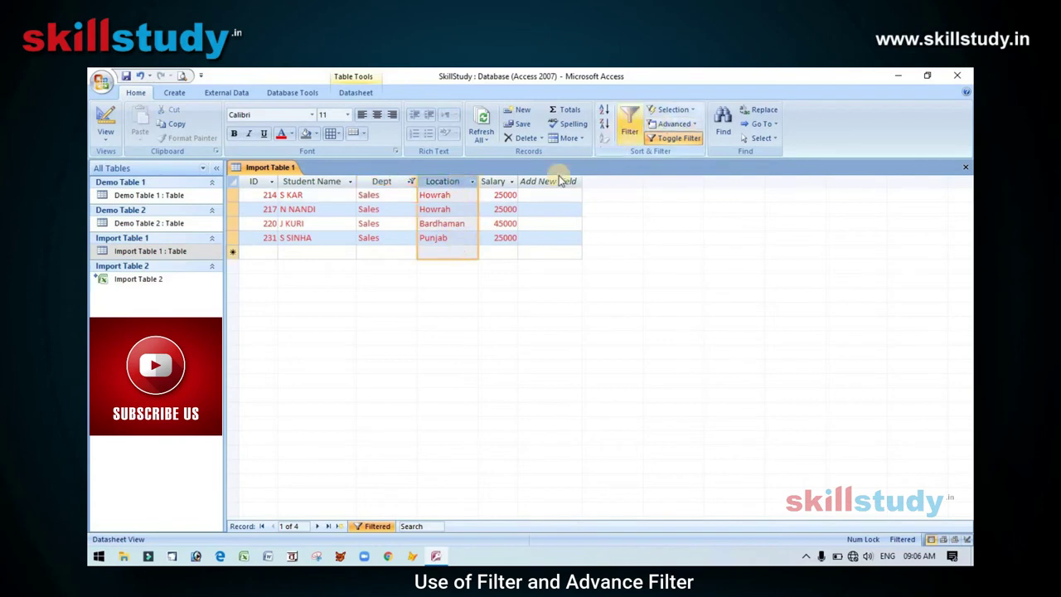
double_click(464, 195)
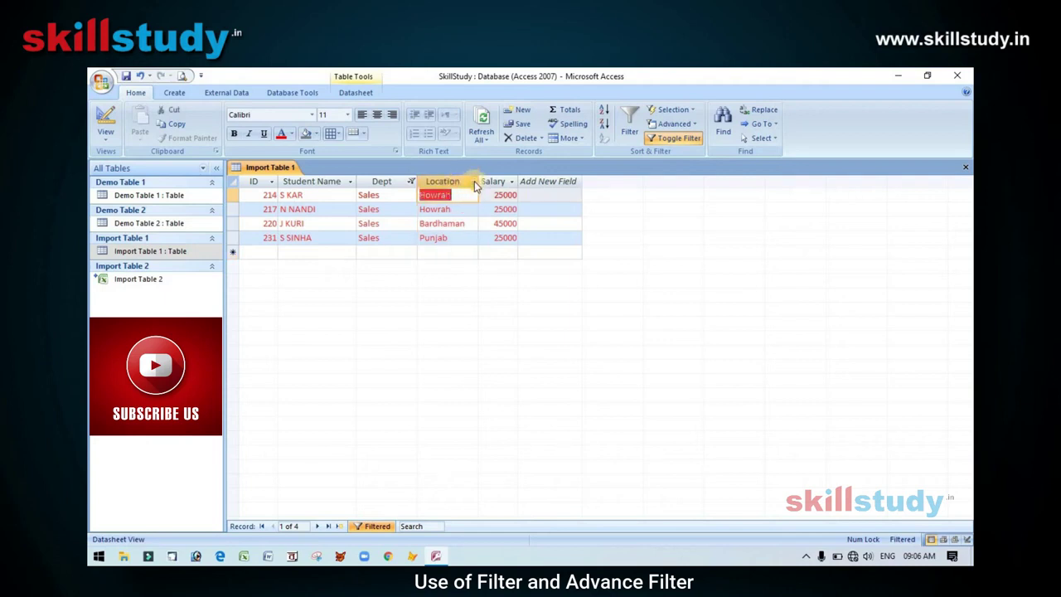
click(474, 181)
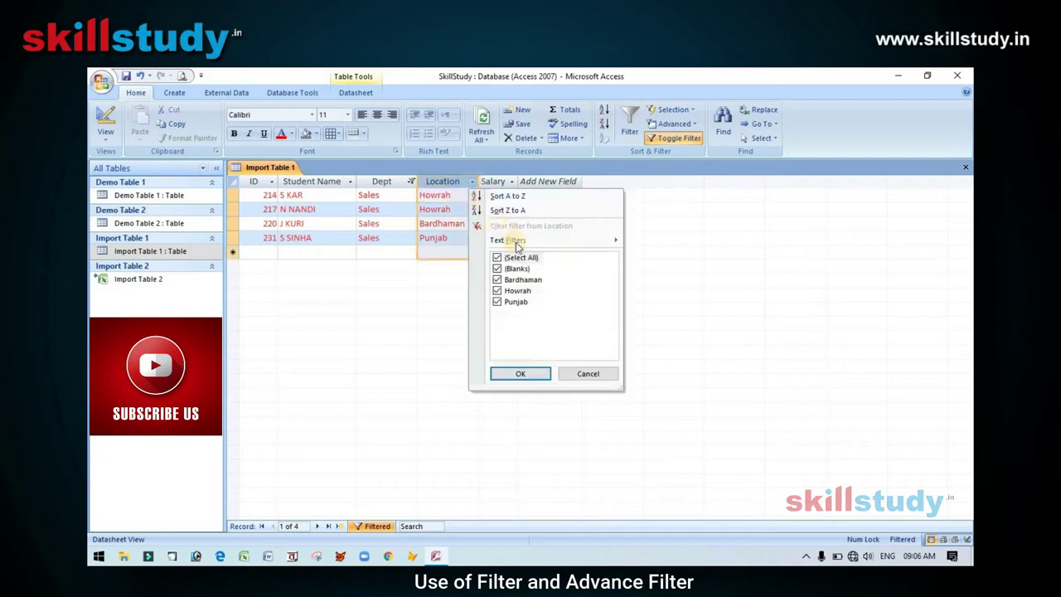
click(521, 257)
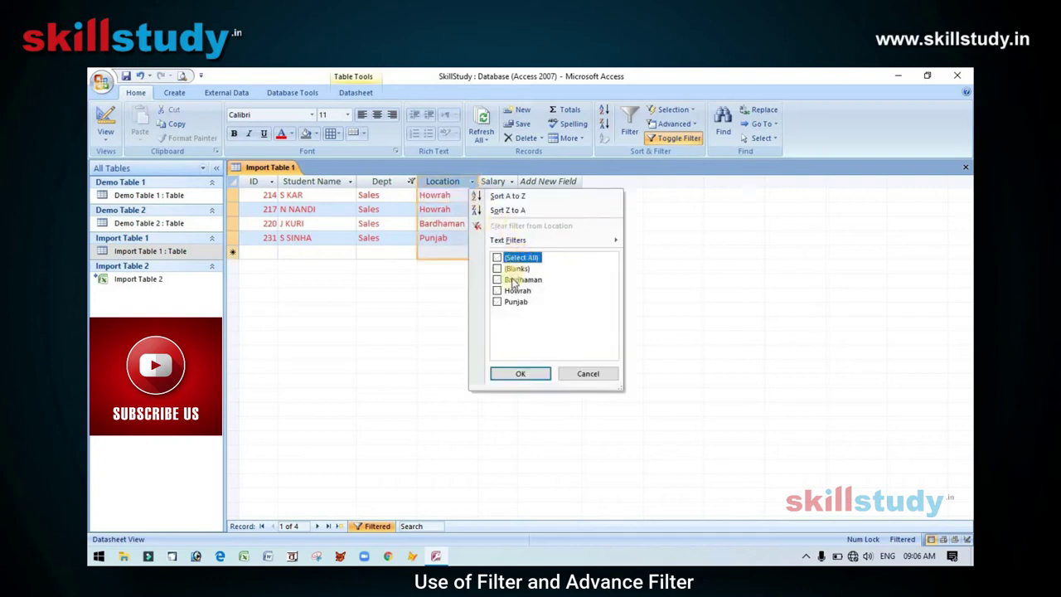
click(513, 291)
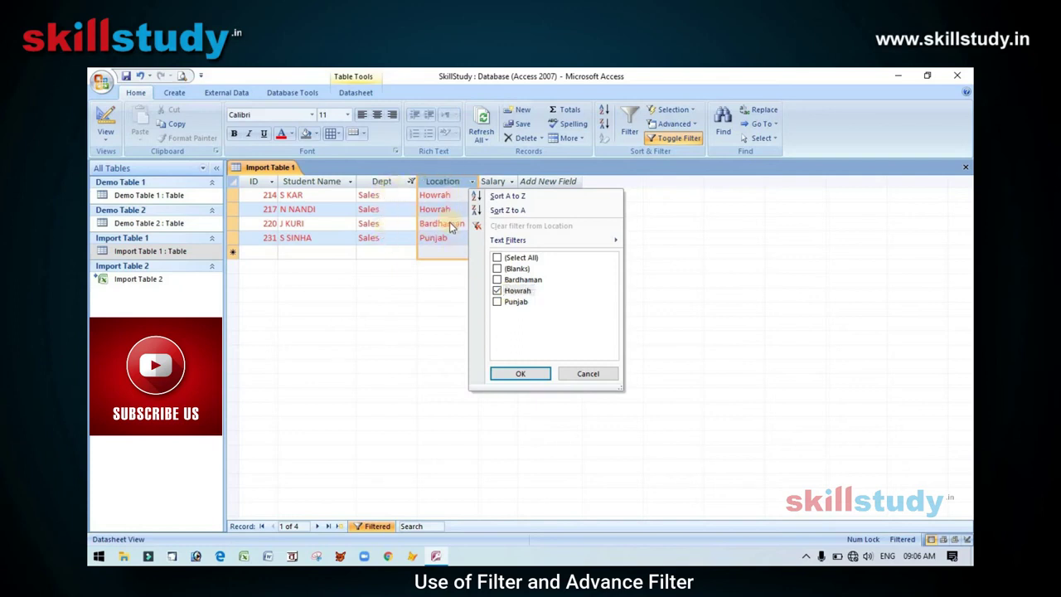
click(513, 375)
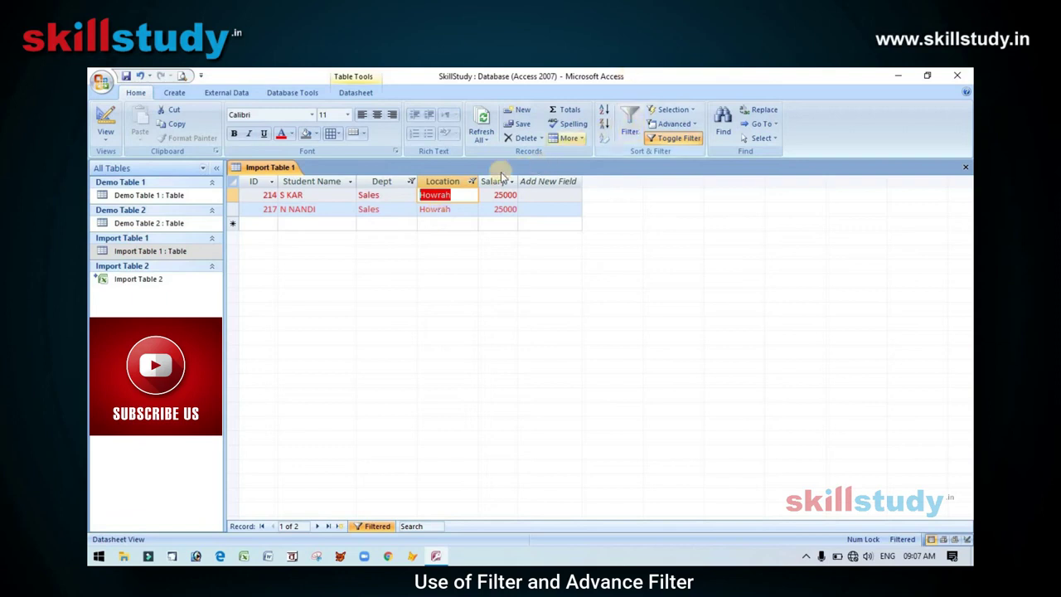
- Reselect all values in the Location filter so that Sales records from every location are shown
click(470, 183)
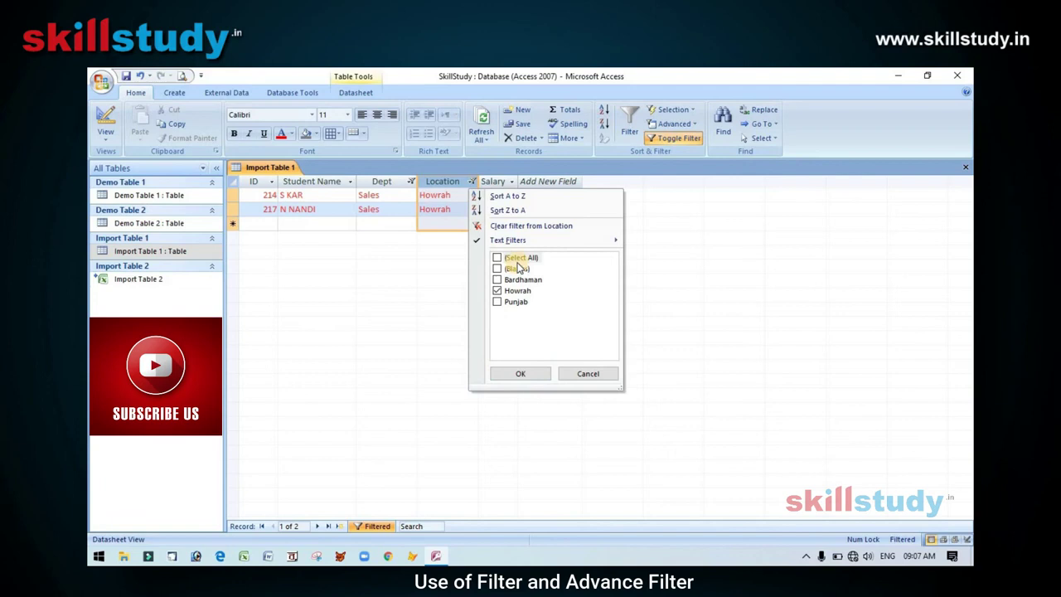
click(518, 258)
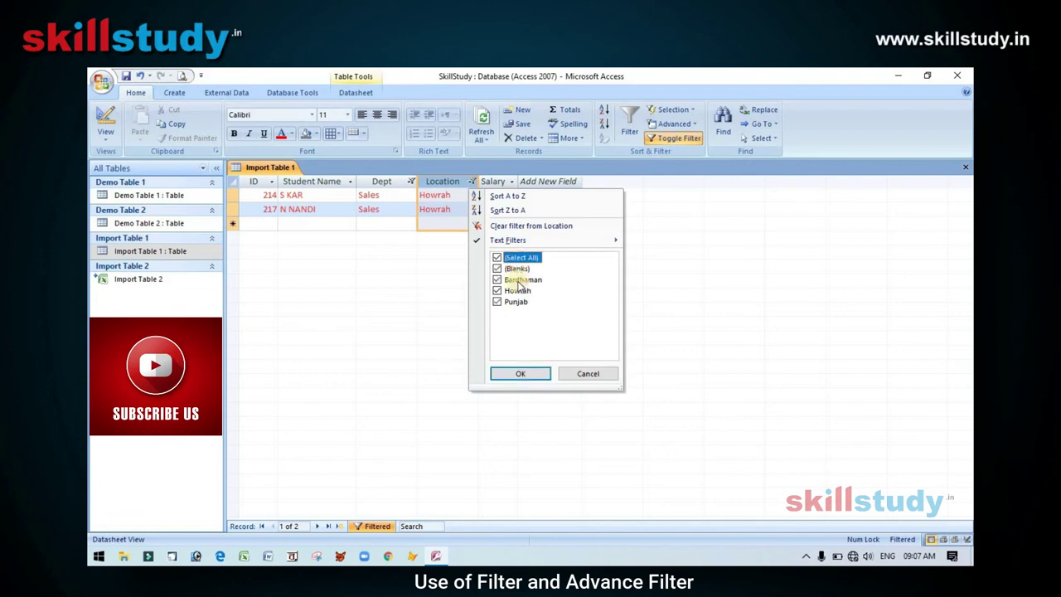
click(518, 373)
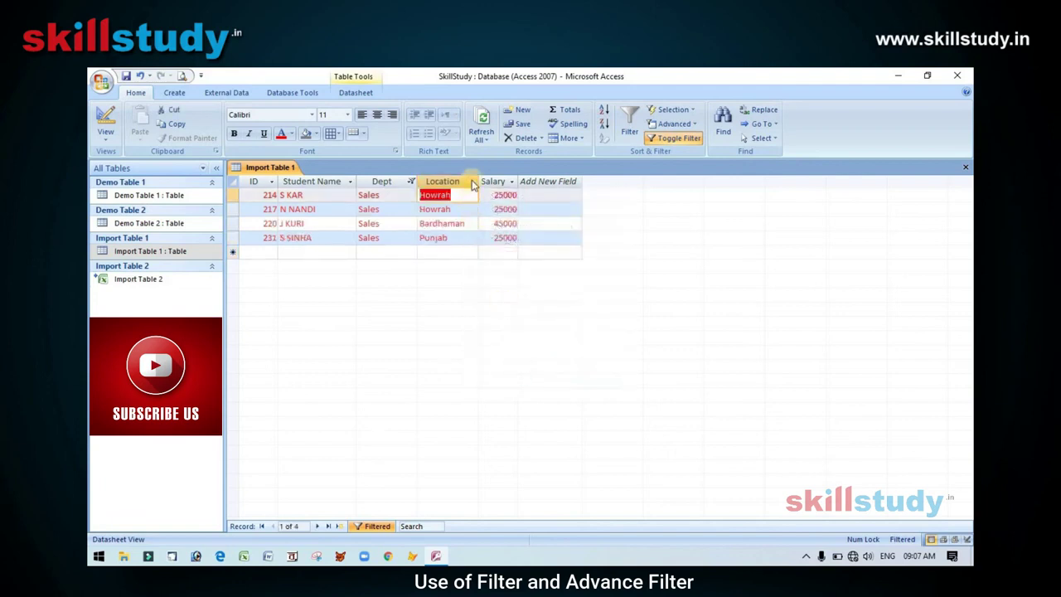
- Clear all filters from Import Table 1
click(679, 126)
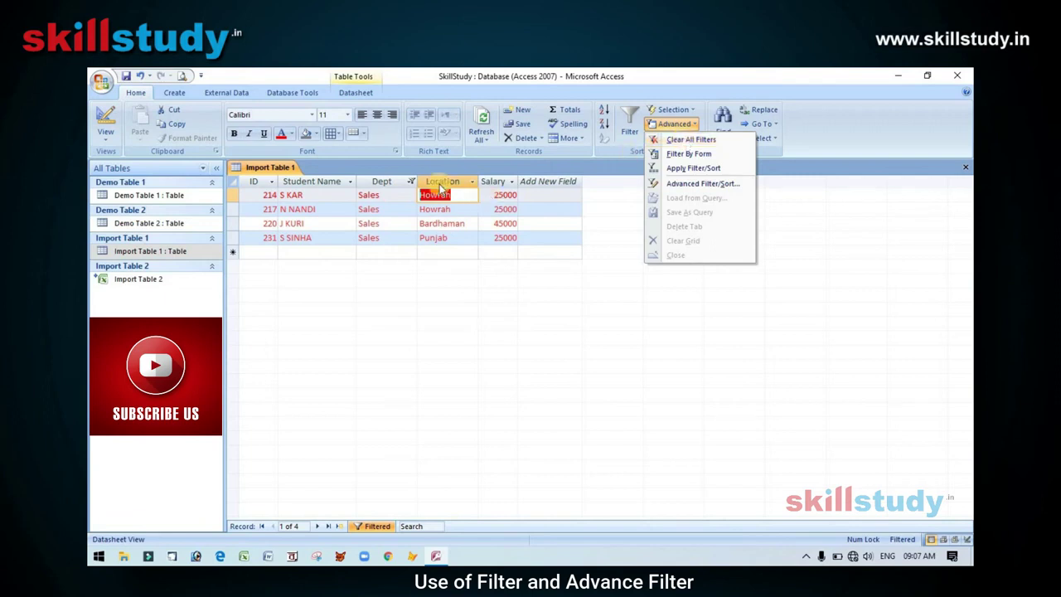
click(469, 186)
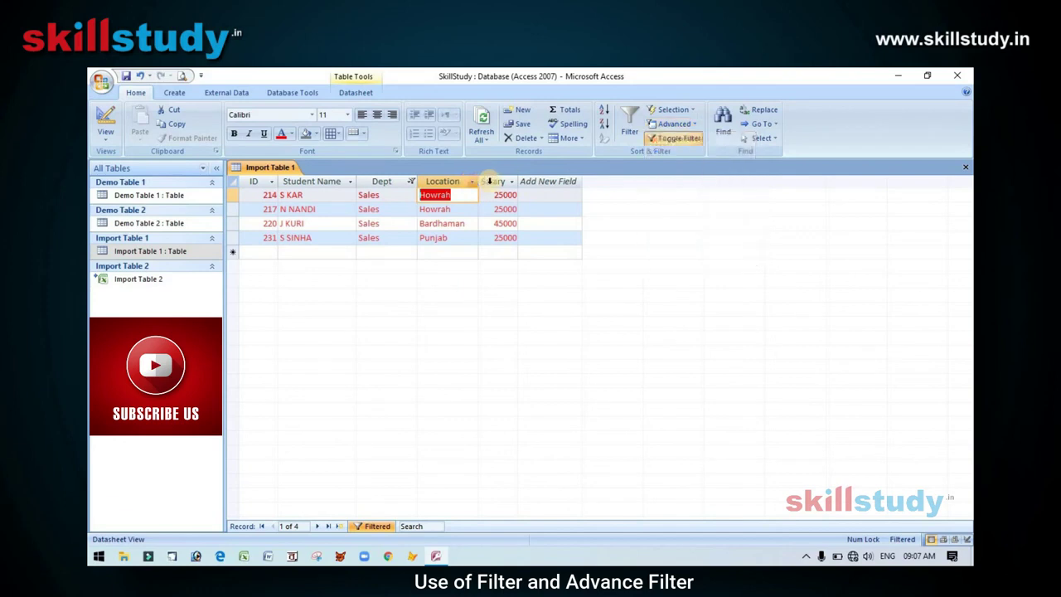
click(677, 124)
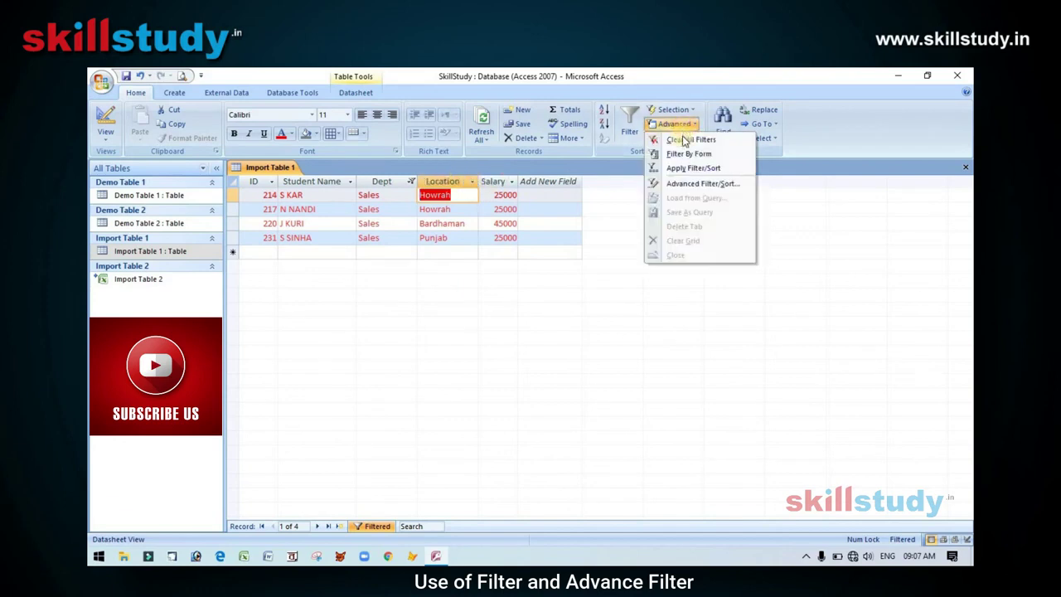
click(685, 140)
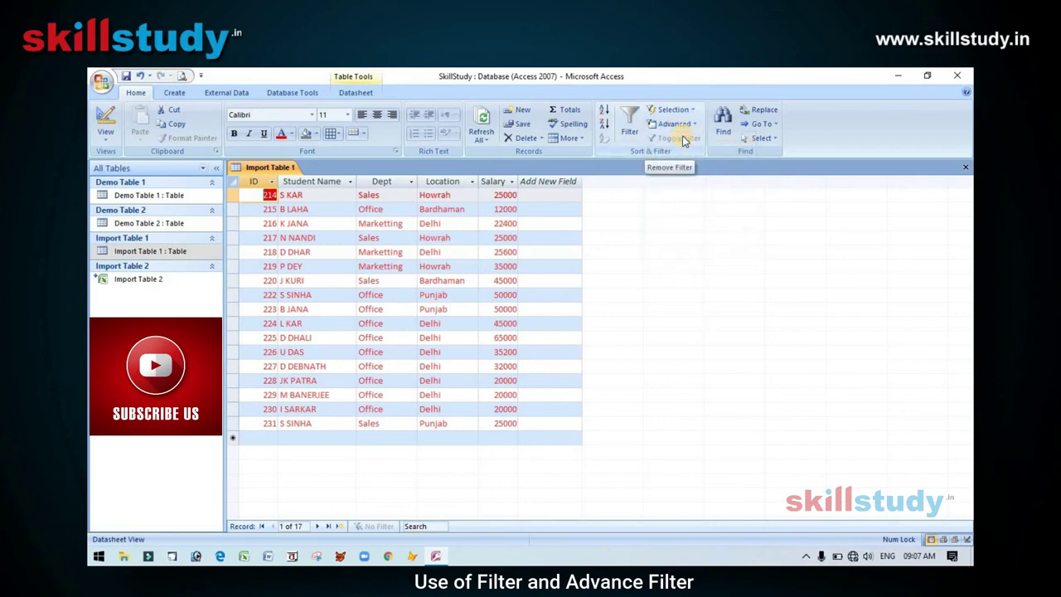
- Filter the Location column so that only the Delhi records are shown
click(444, 181)
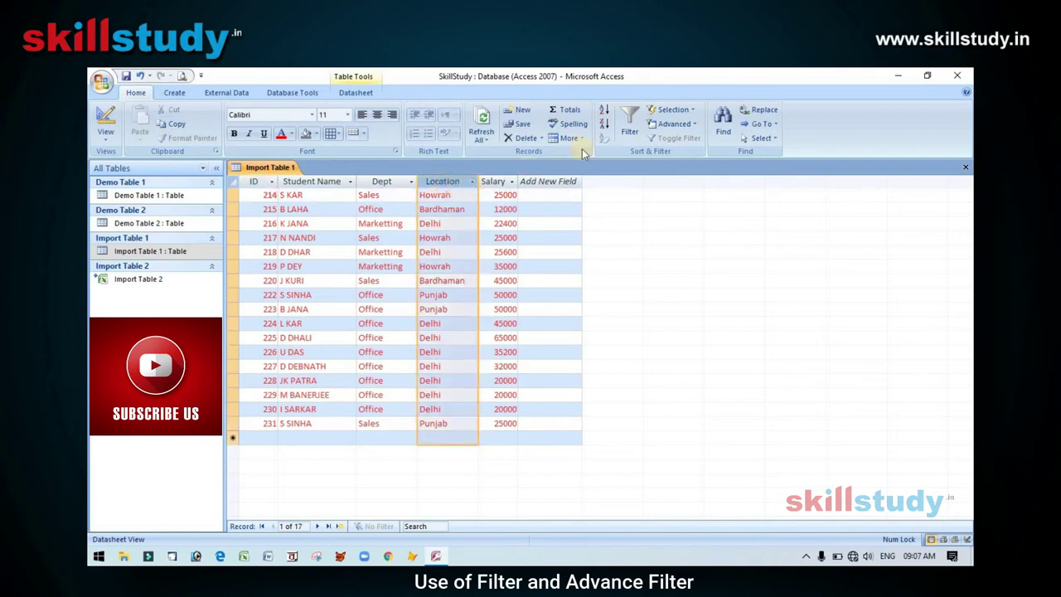
click(629, 130)
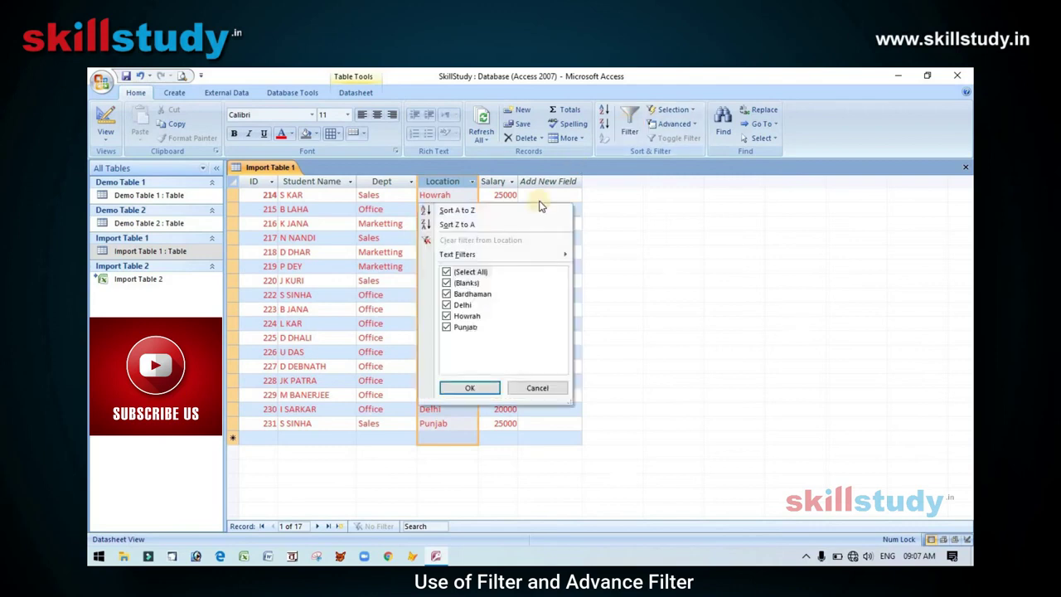
click(474, 272)
click(448, 305)
click(470, 389)
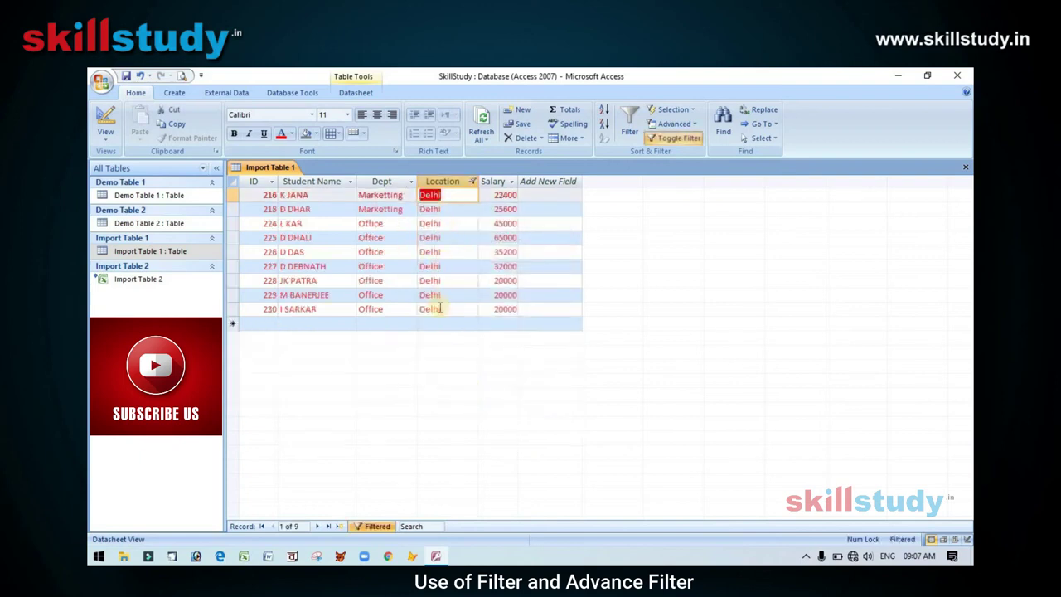
- Filter the Dept column of the Delhi records to Office only
click(412, 184)
click(412, 184)
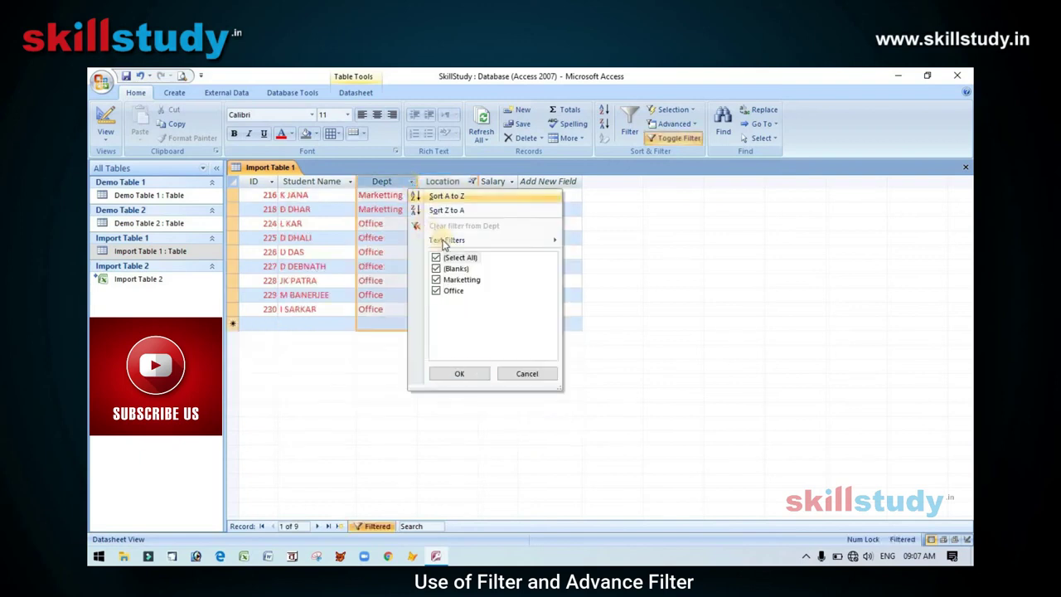
click(449, 258)
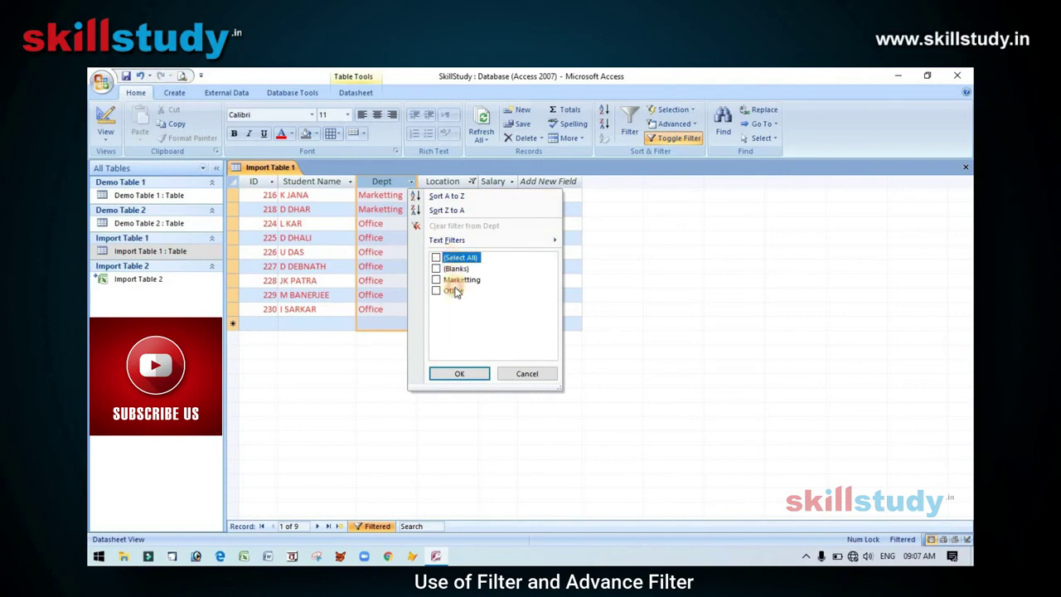
click(454, 290)
key(Return)
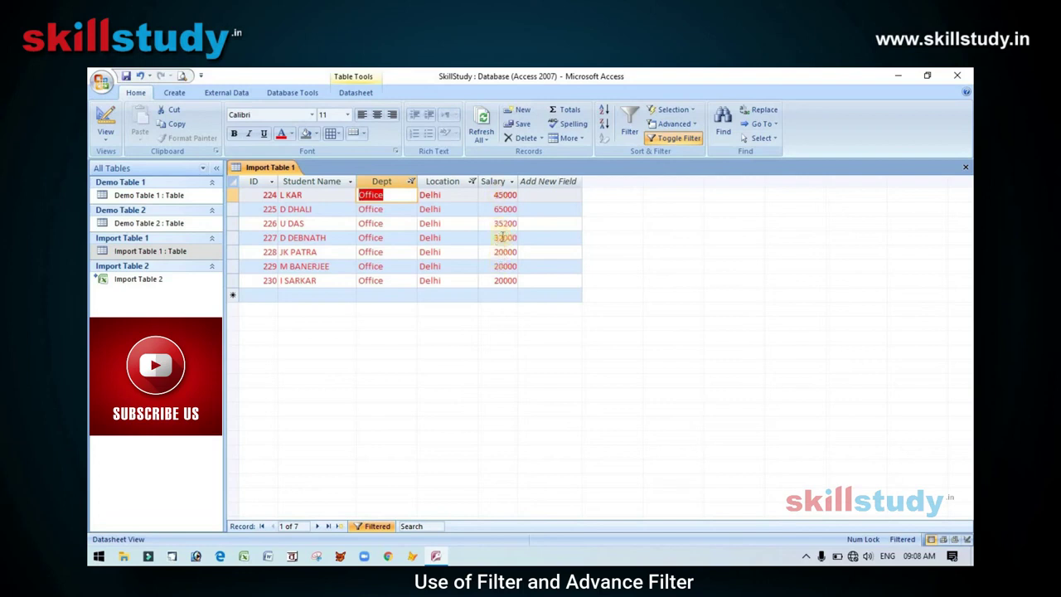
- Filter the Salary column of the Delhi Office records to values between 10000 and 40000
click(494, 181)
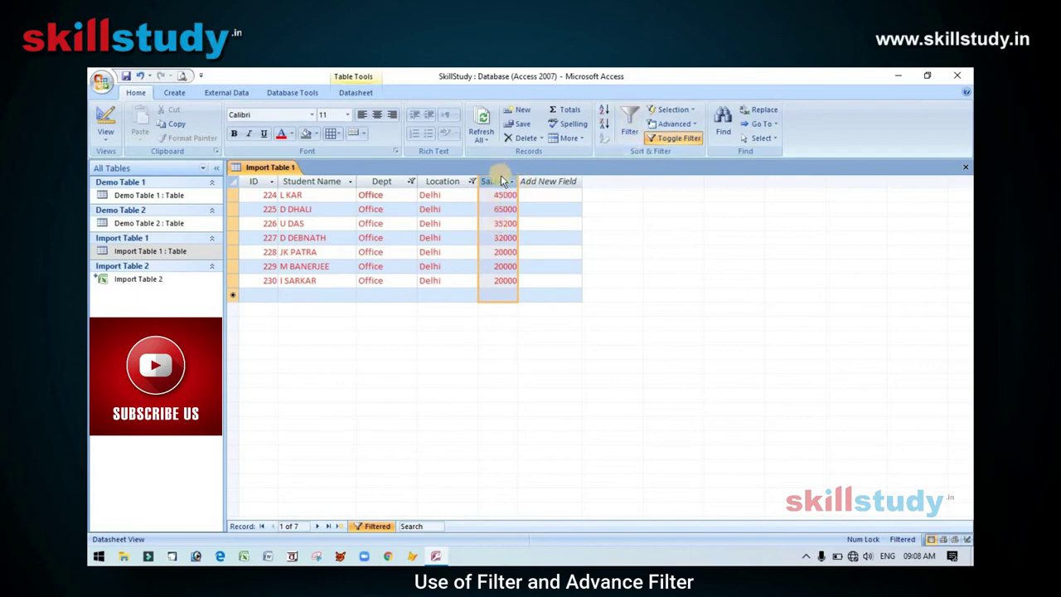
click(679, 125)
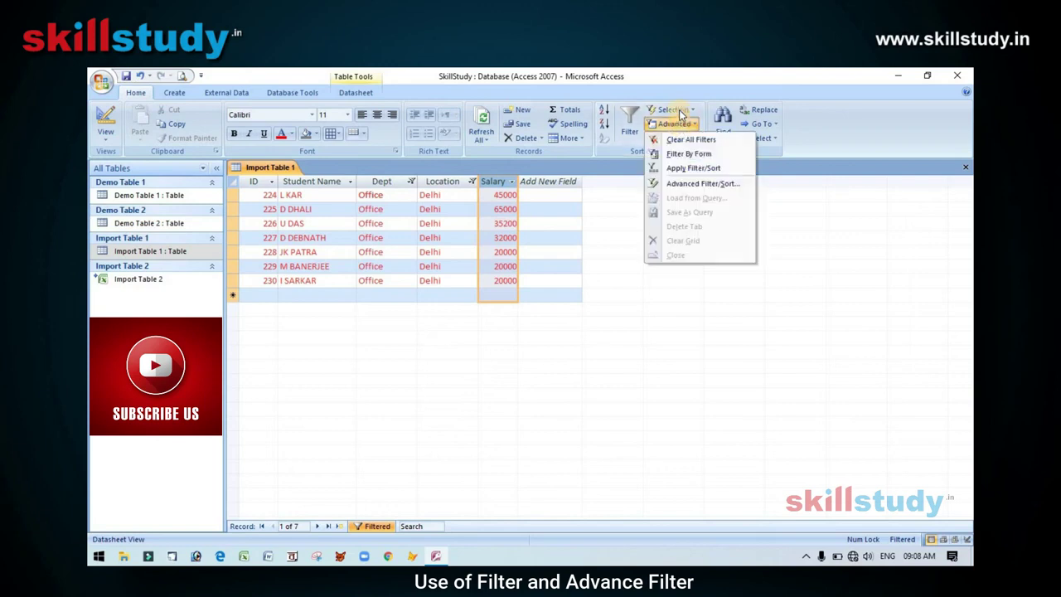
click(679, 111)
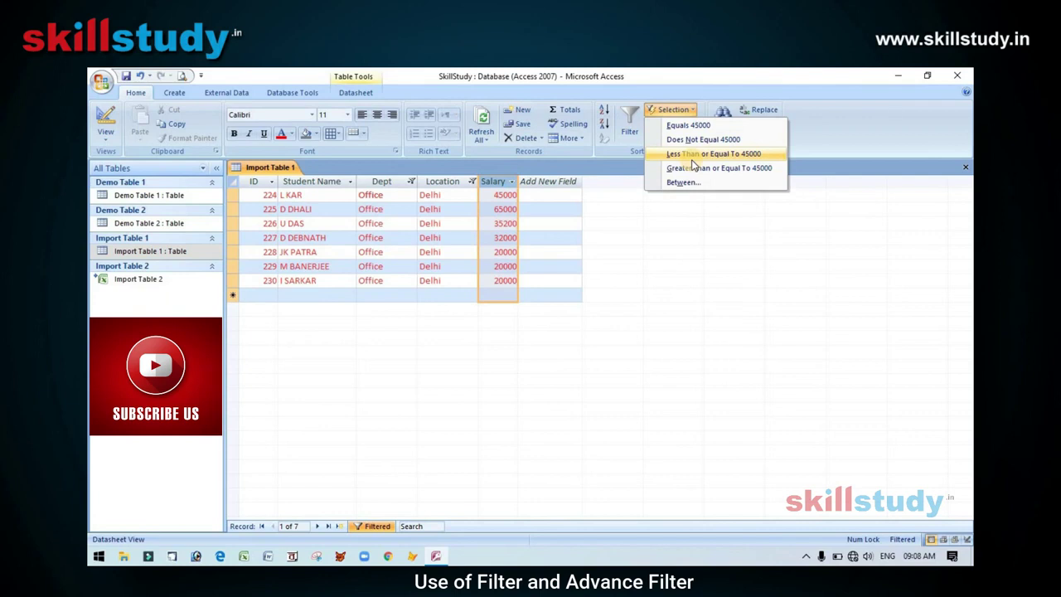
click(695, 184)
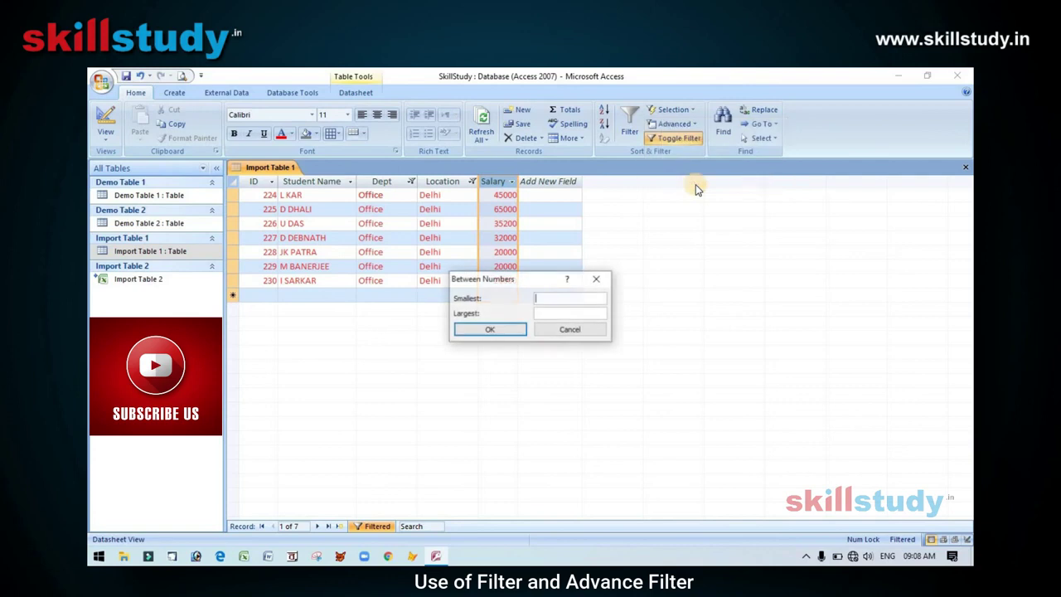
drag(538, 282, 531, 325)
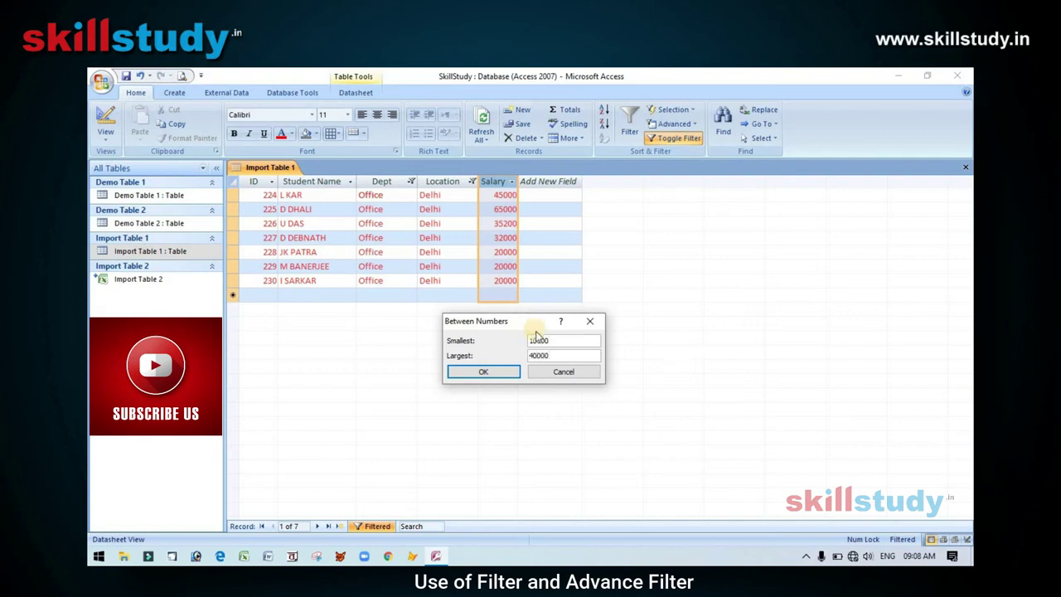
click(492, 374)
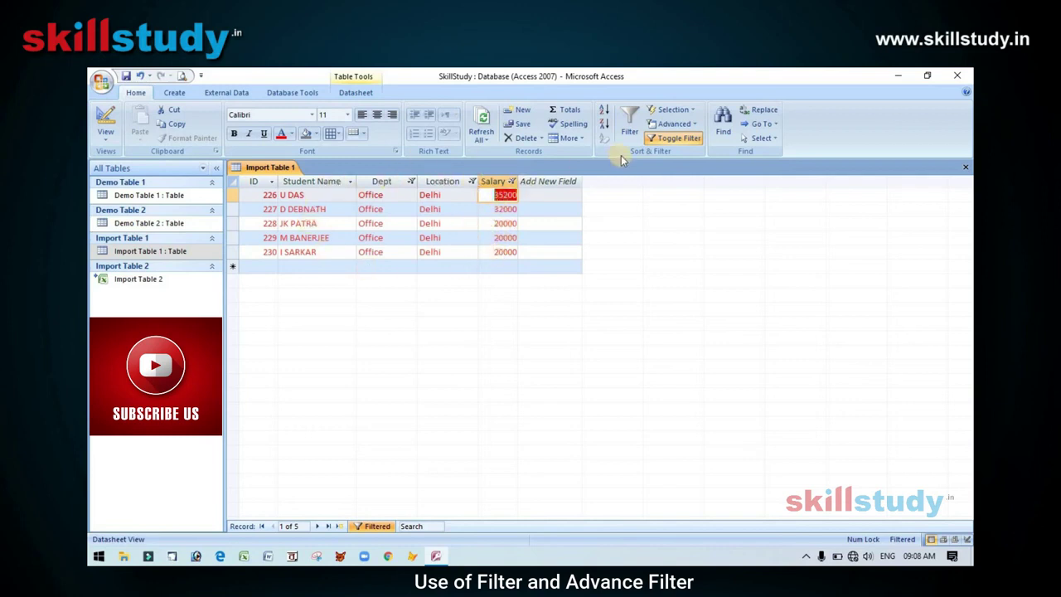
- Try to filter the already filtered Salary column to values between 50000 and 70000
click(676, 111)
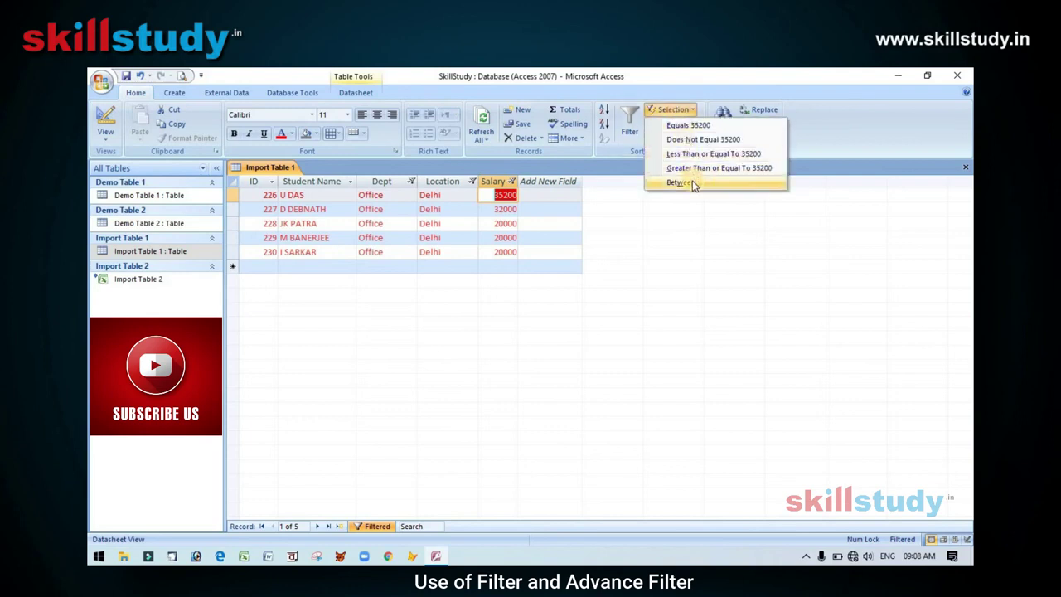
click(693, 183)
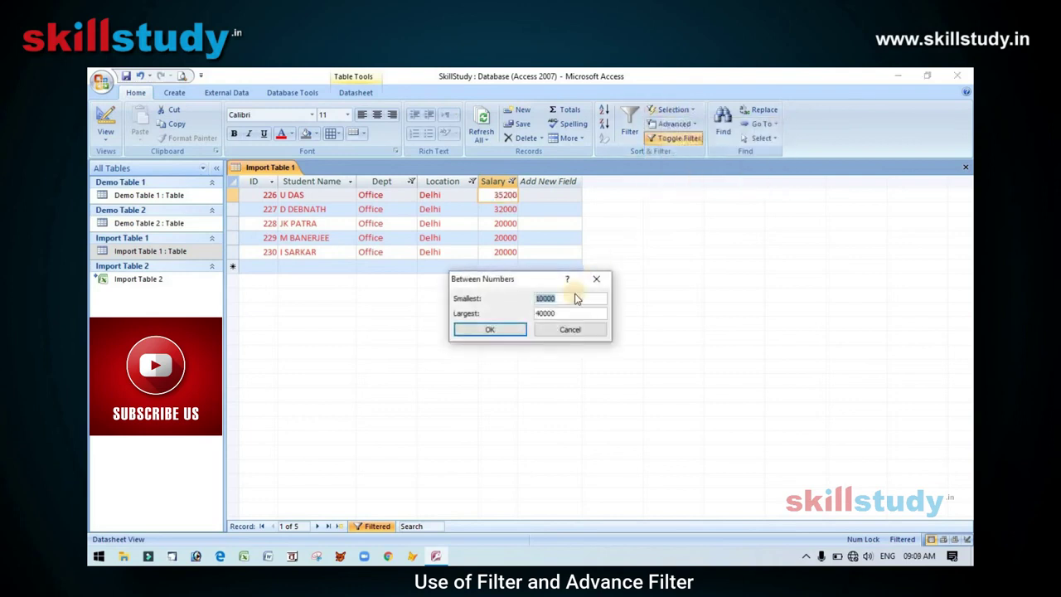
text(25)
text(000)
key(Tab)
text(70000)
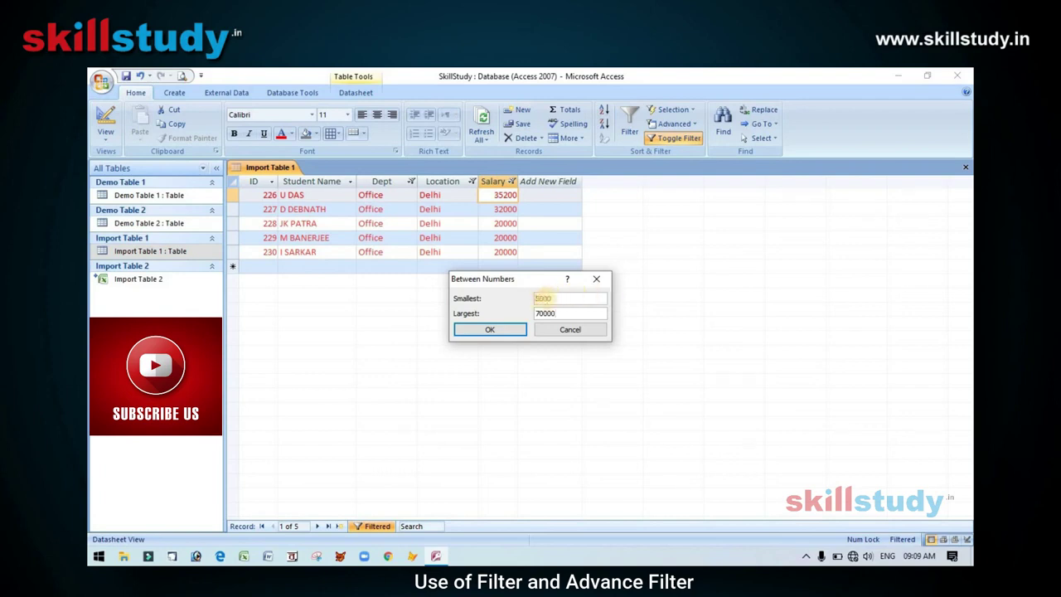
click(505, 330)
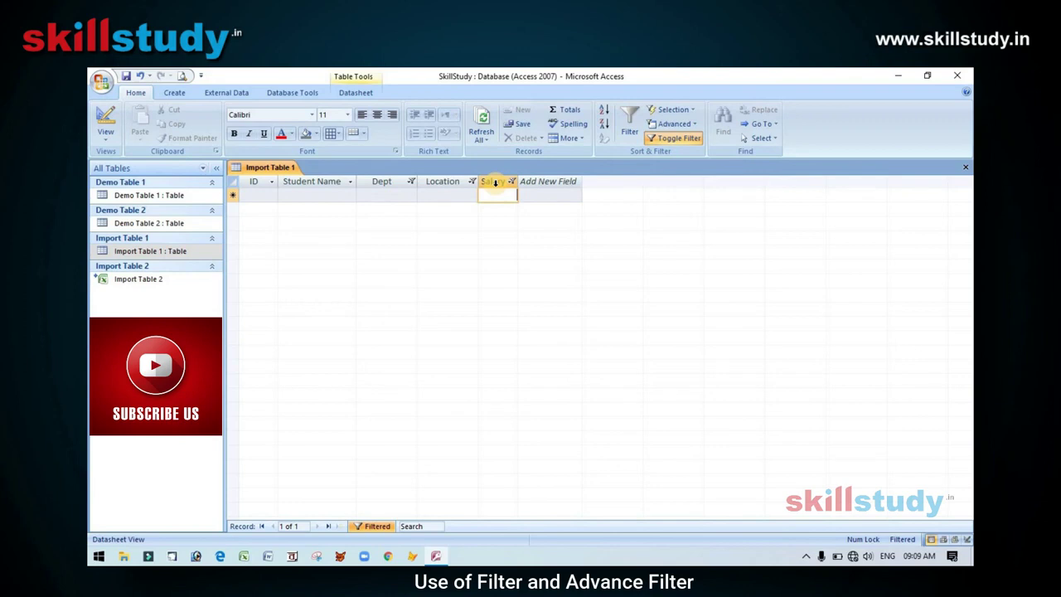
- Clear all filters and filter the Salary column of the full table to values between 50000 and 70000
click(678, 124)
click(678, 141)
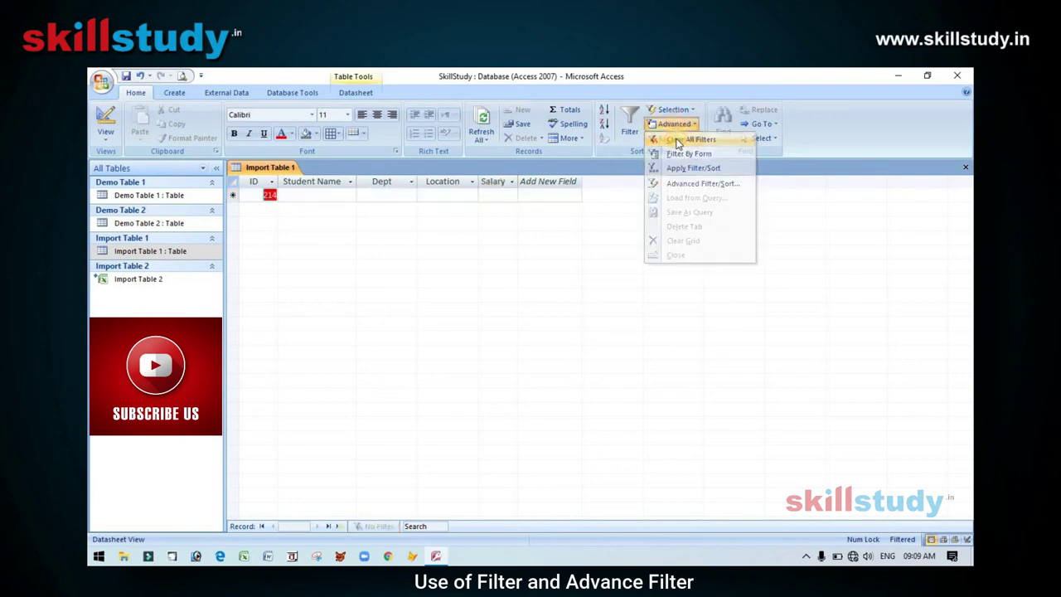
click(502, 180)
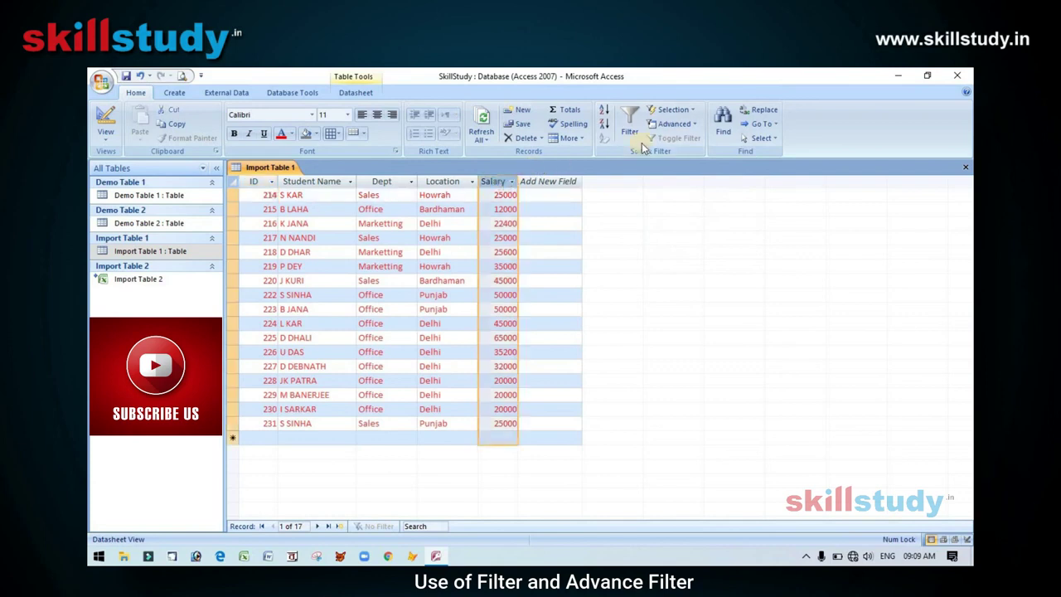
click(671, 109)
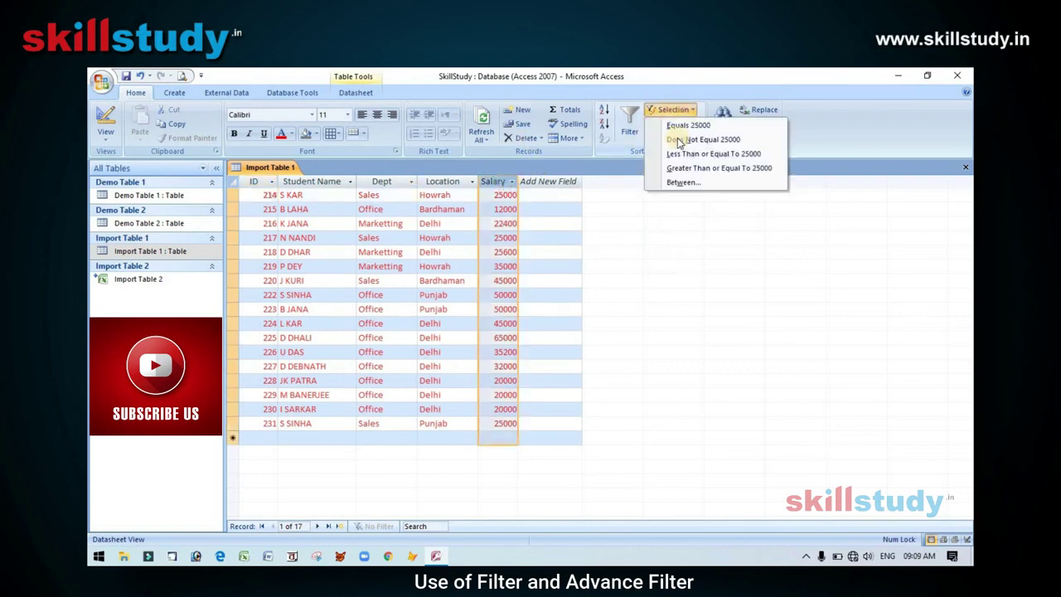
click(680, 182)
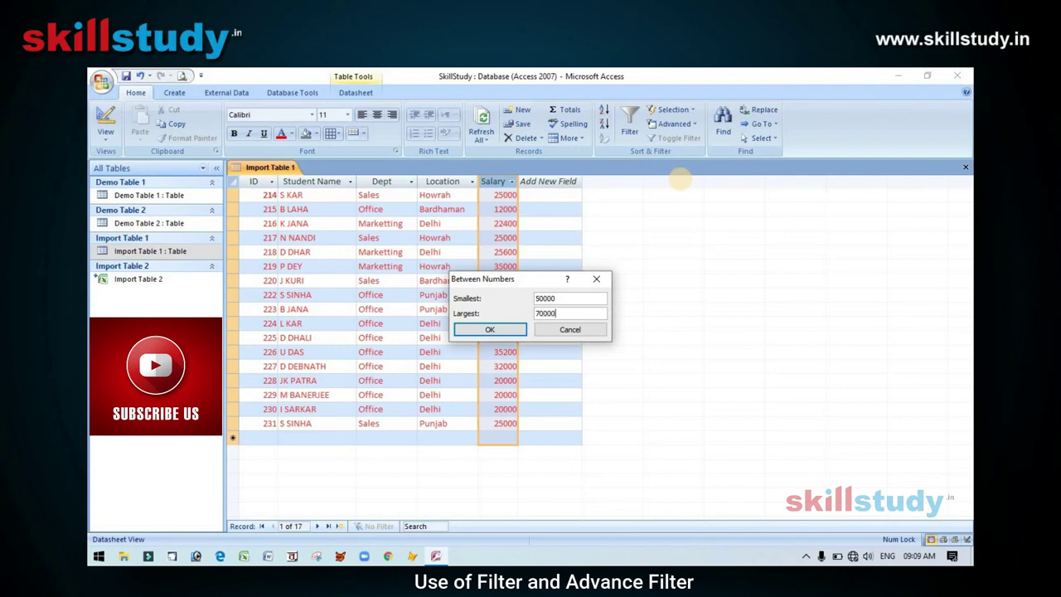
click(513, 329)
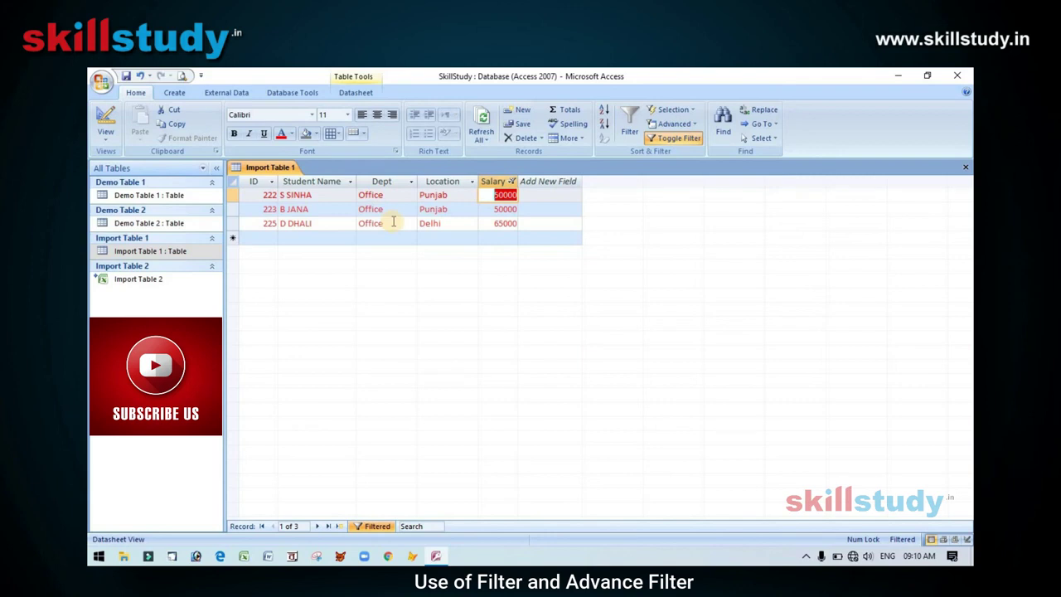
- Clear the Salary filter so that all records of Import Table 1 are shown
click(675, 110)
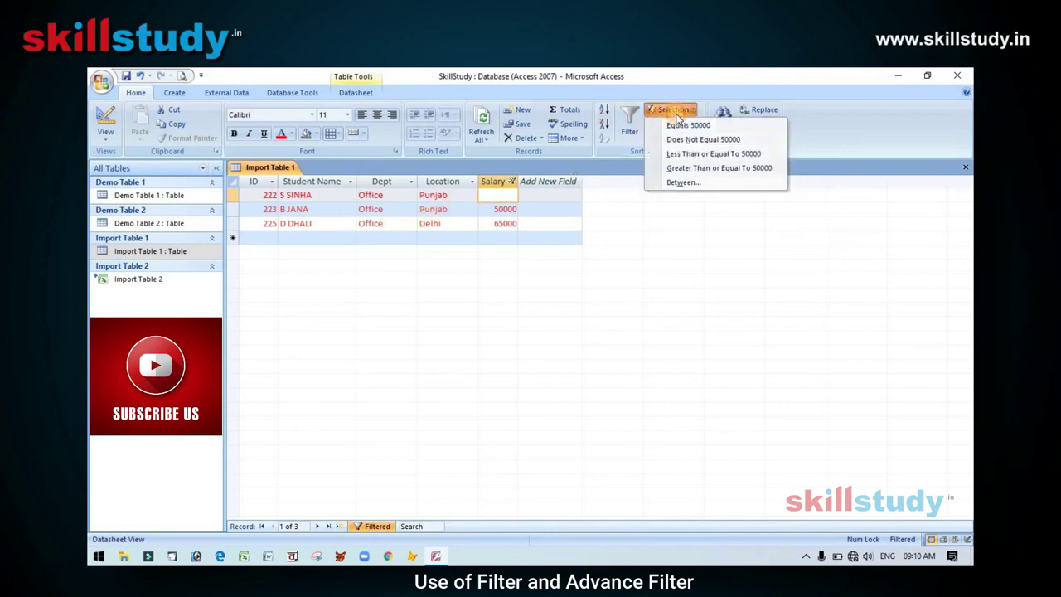
click(676, 110)
click(676, 125)
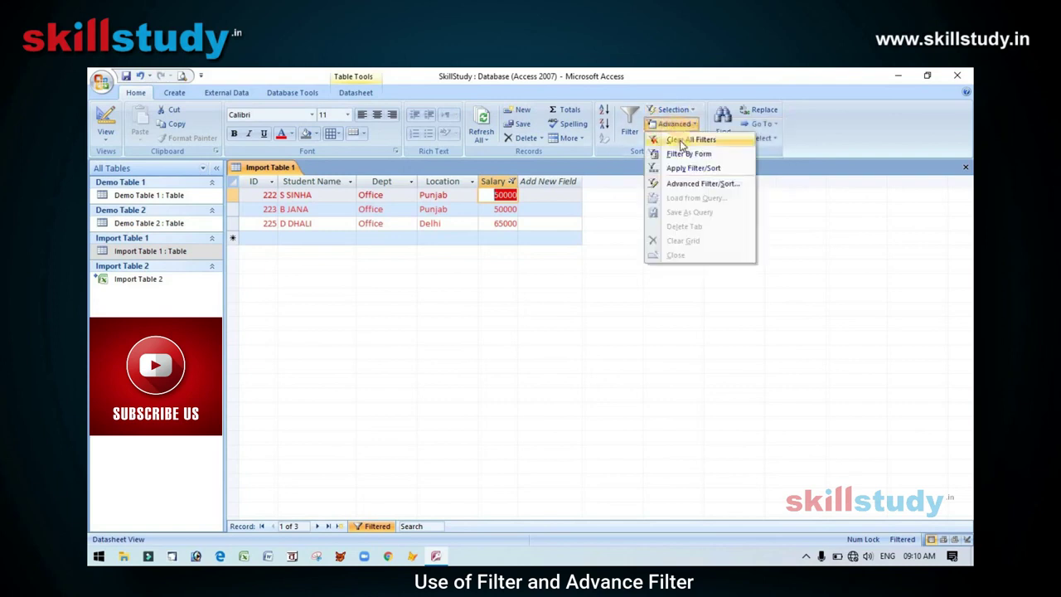
click(681, 141)
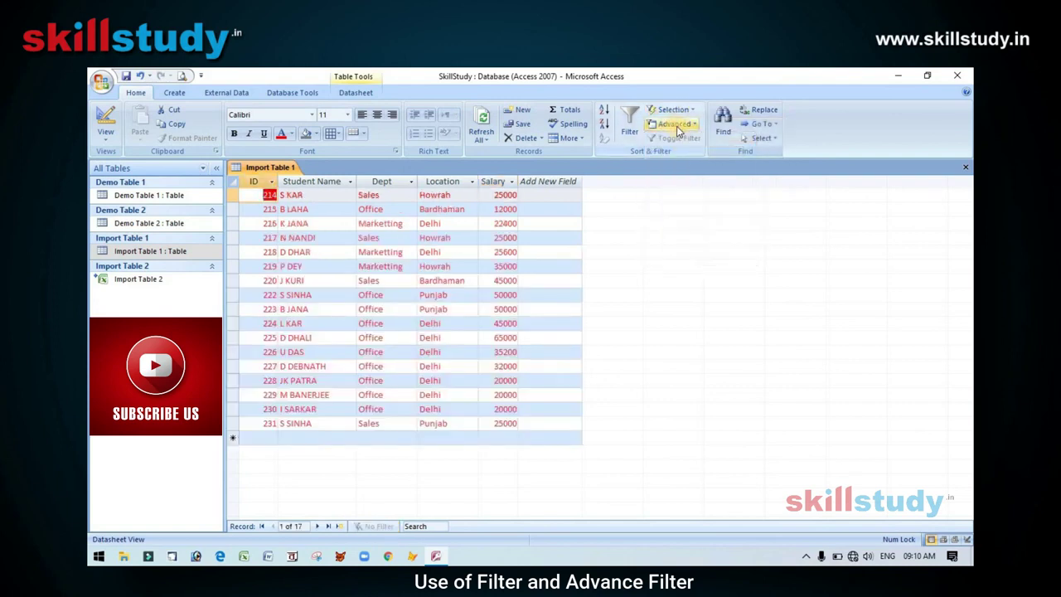
- Use Filter By Form to show only the records whose Dept is Marketting
click(676, 126)
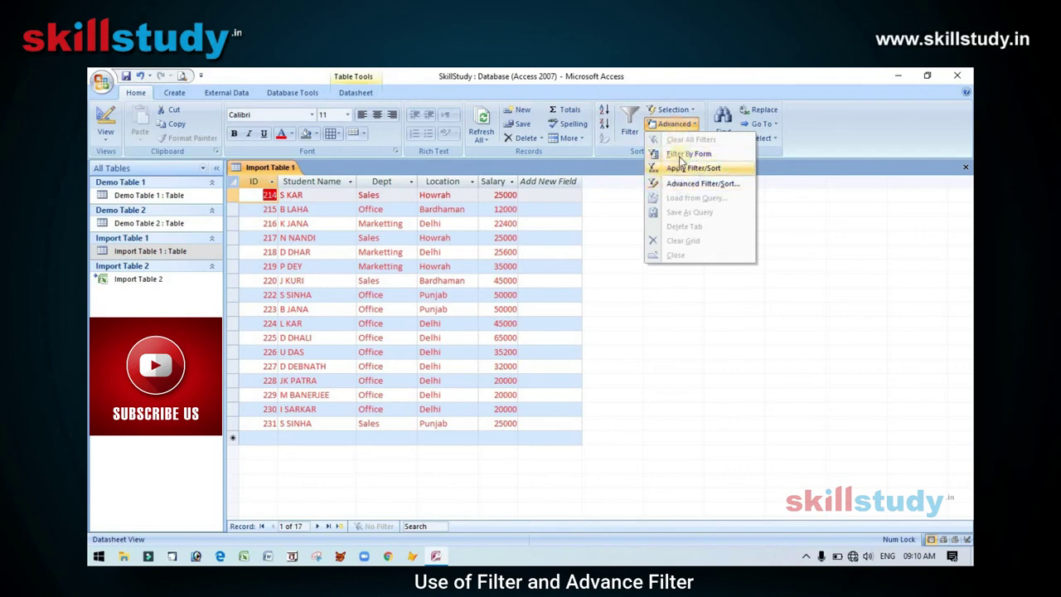
click(674, 96)
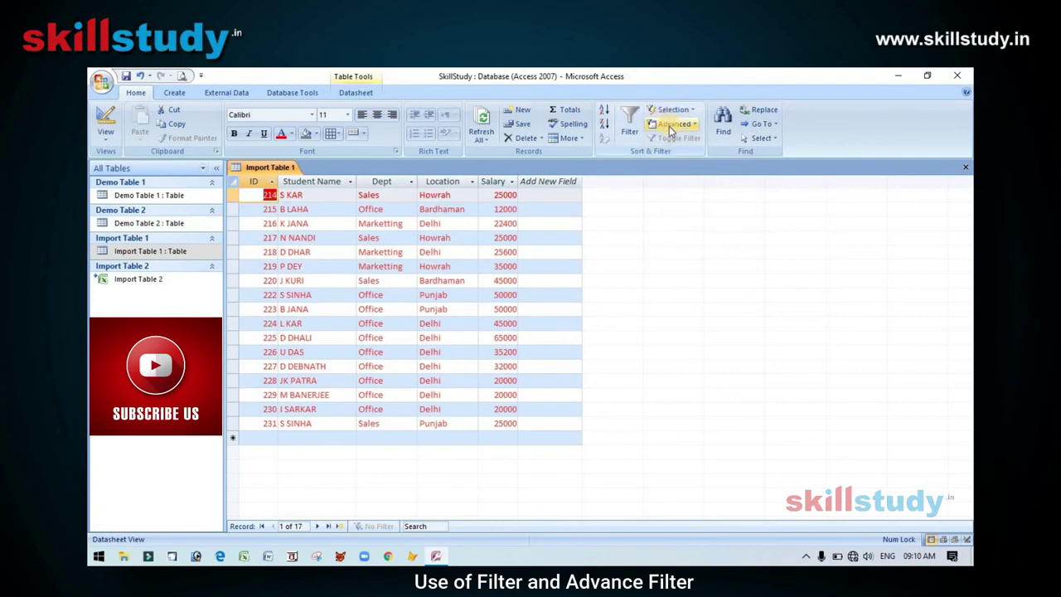
click(671, 126)
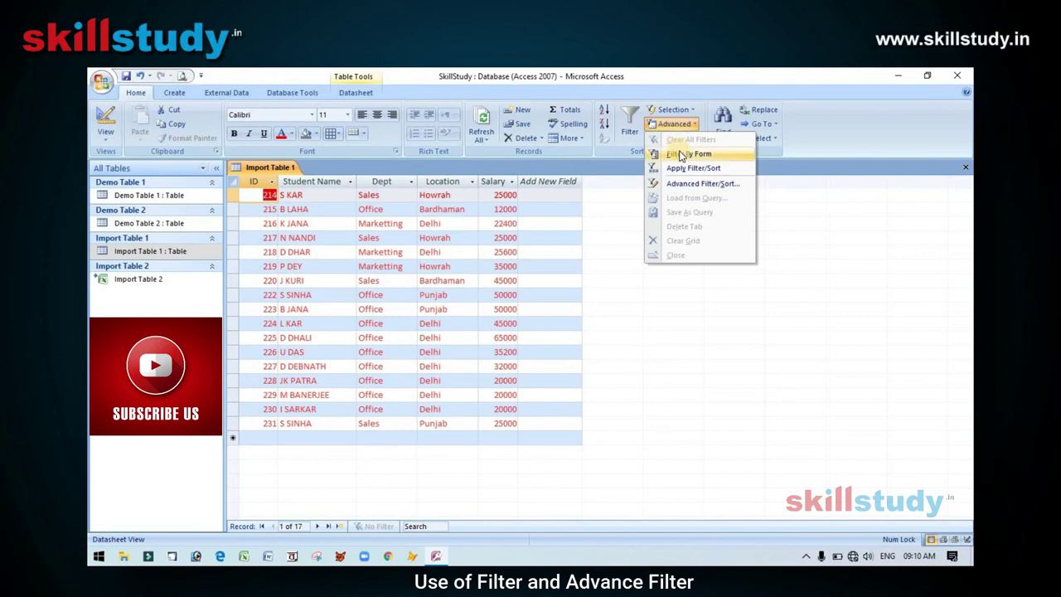
click(682, 156)
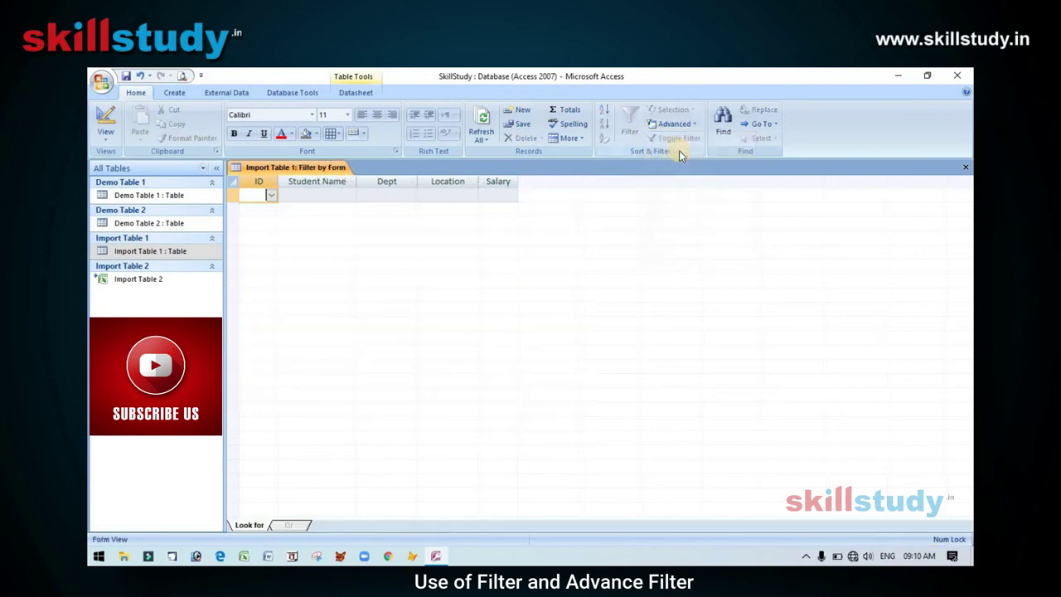
click(384, 196)
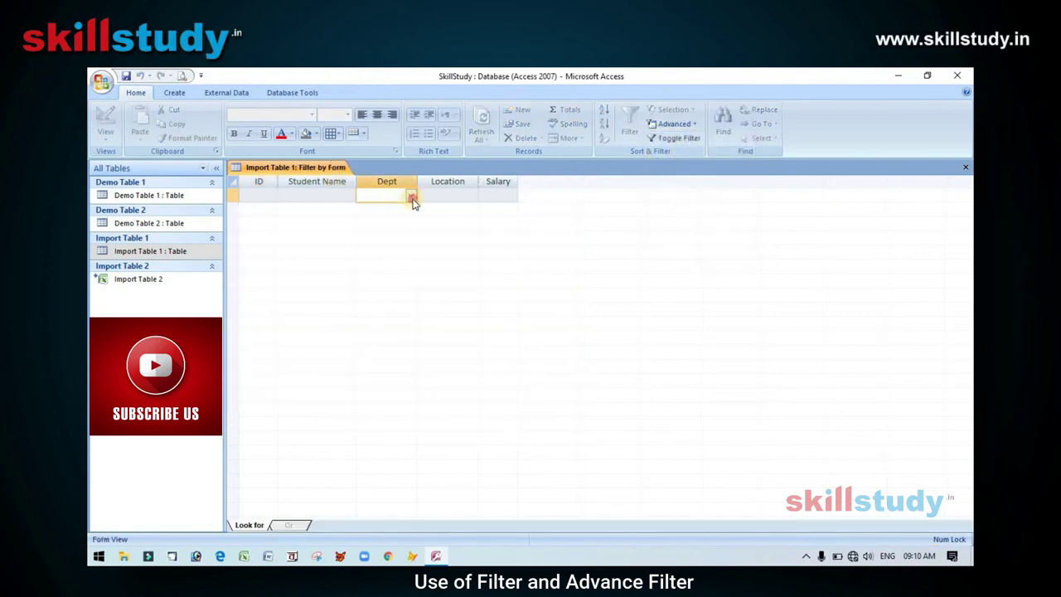
click(411, 197)
click(396, 209)
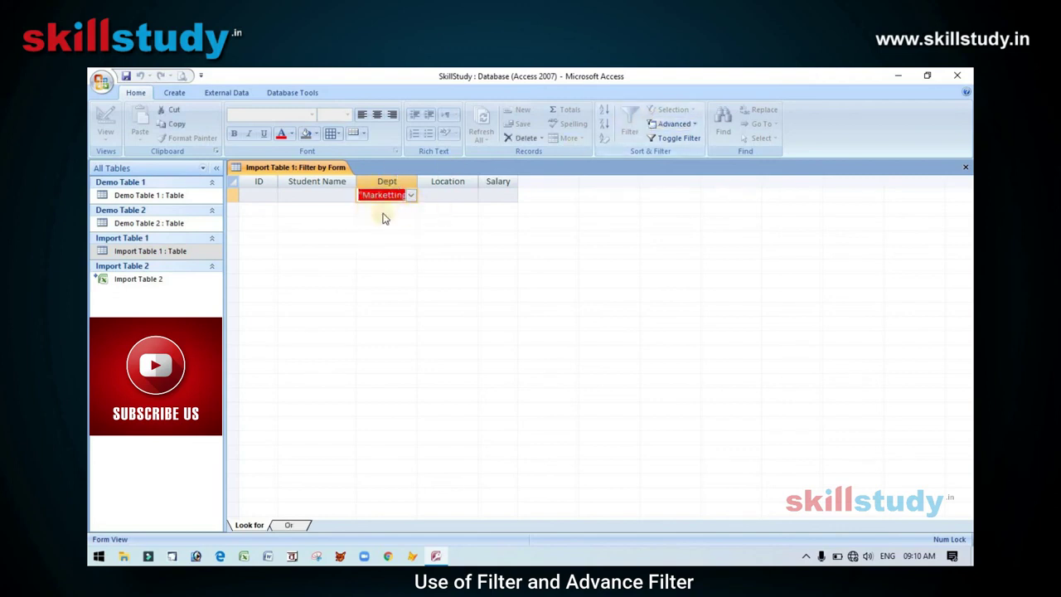
click(671, 123)
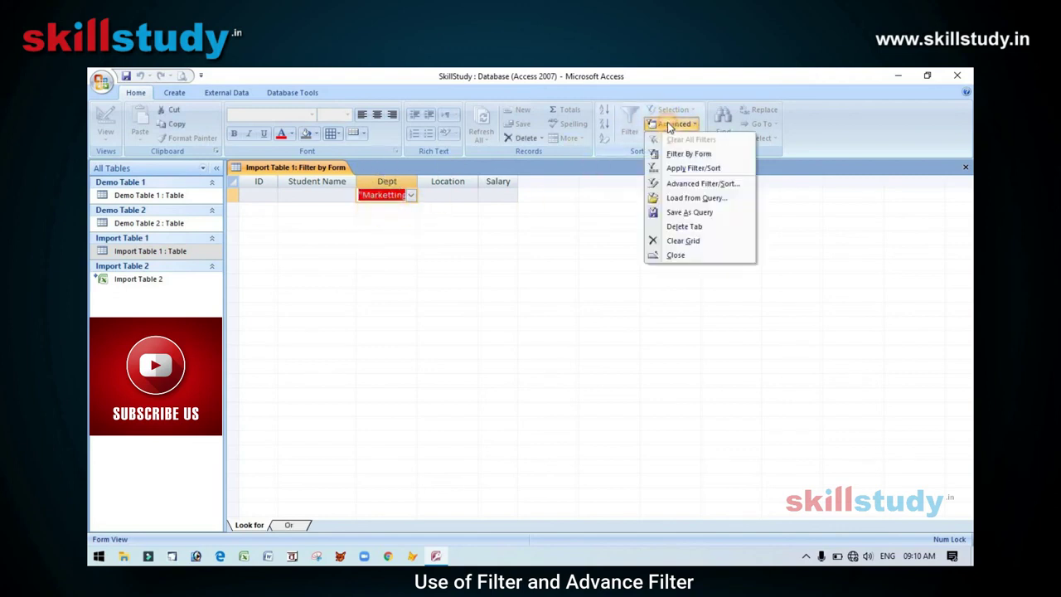
click(679, 169)
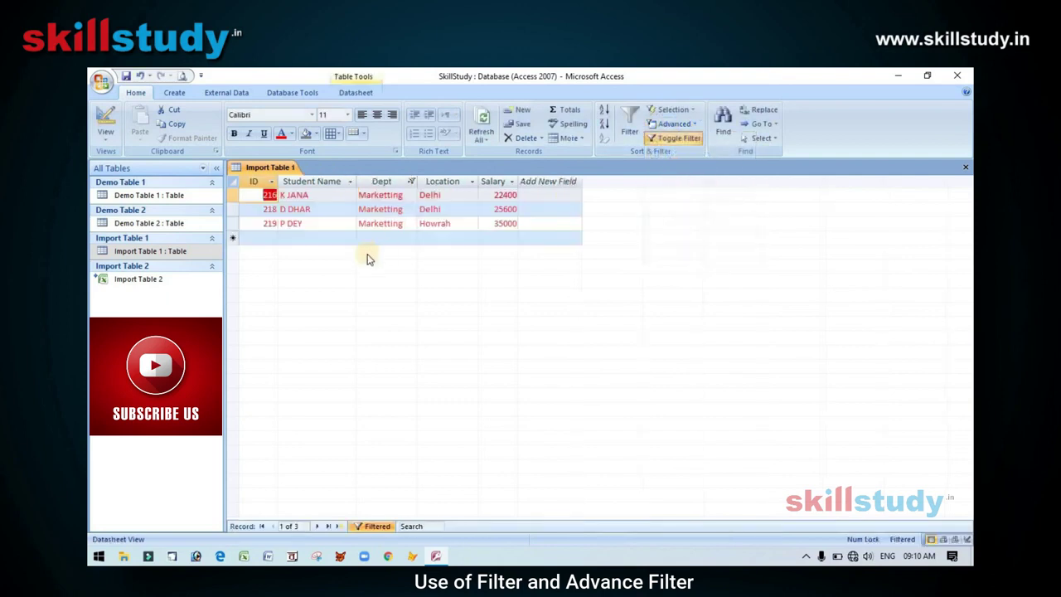
- Add Bardhaman as the Location criterion to the Marketting form filter and apply it
click(671, 123)
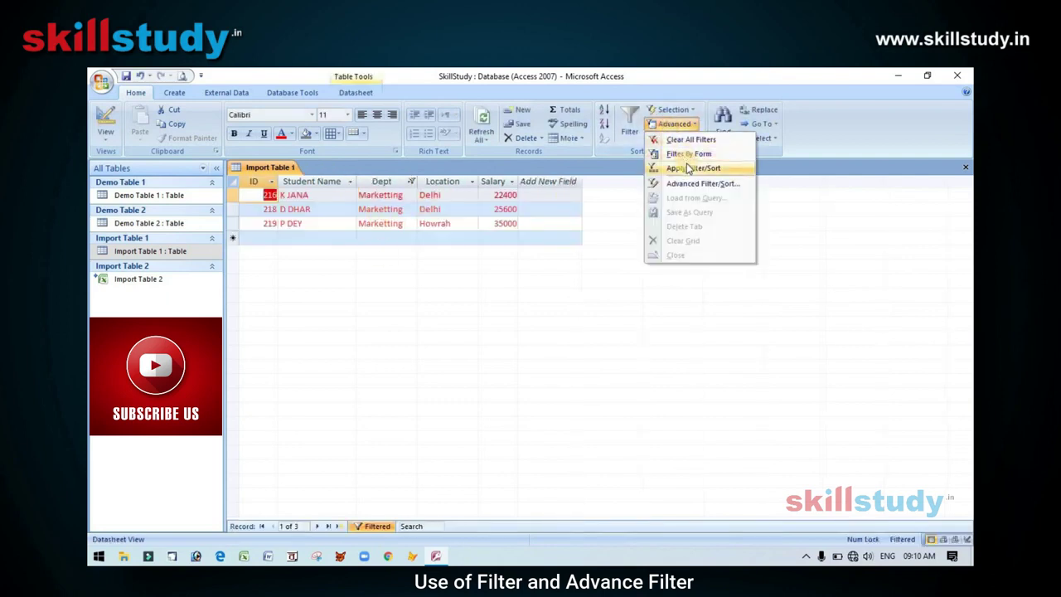
click(687, 155)
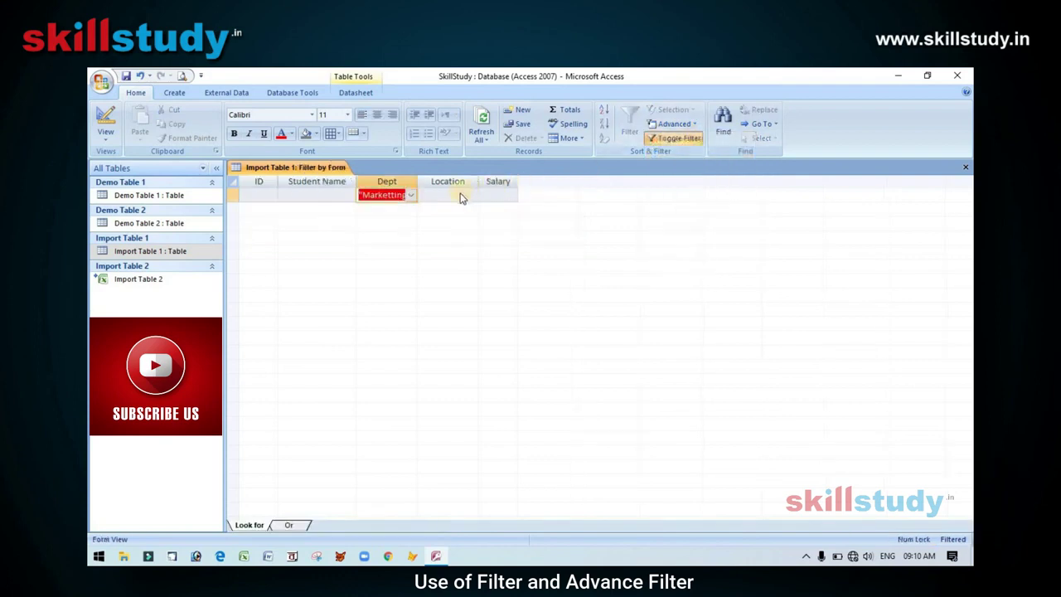
click(465, 198)
click(471, 196)
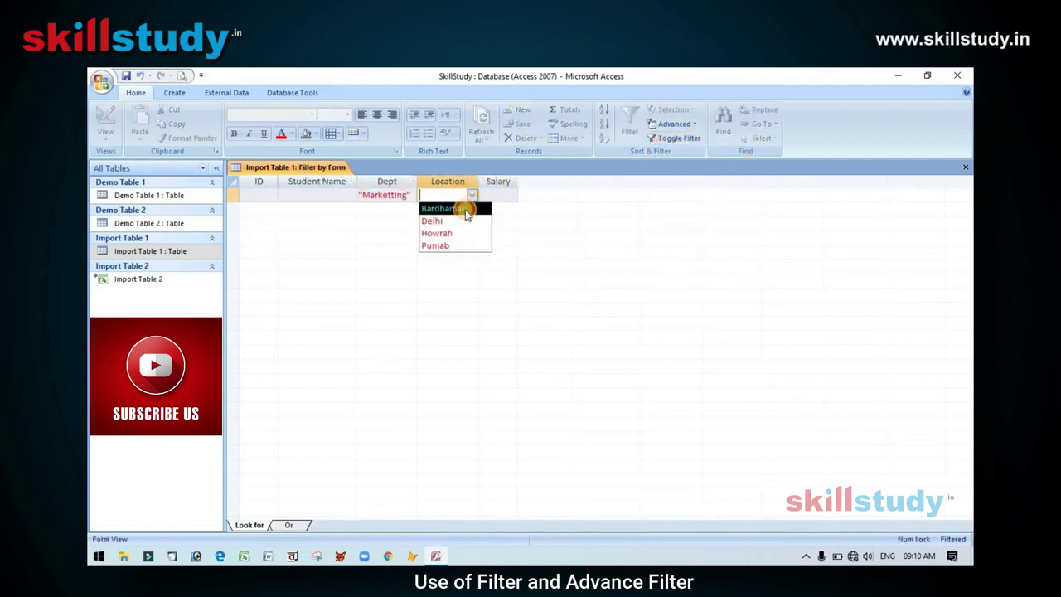
click(461, 208)
click(679, 125)
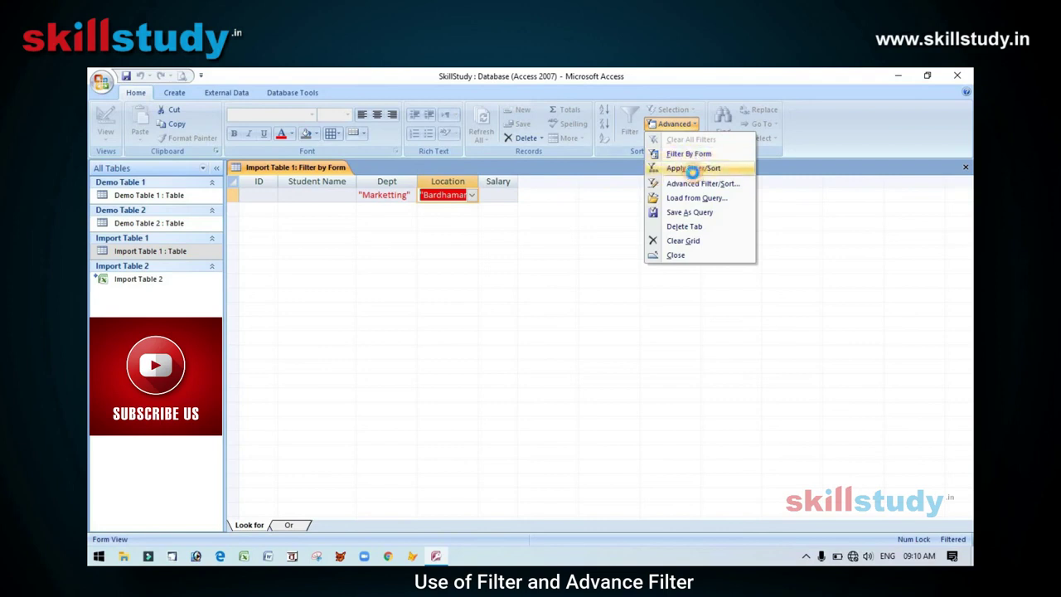
click(693, 169)
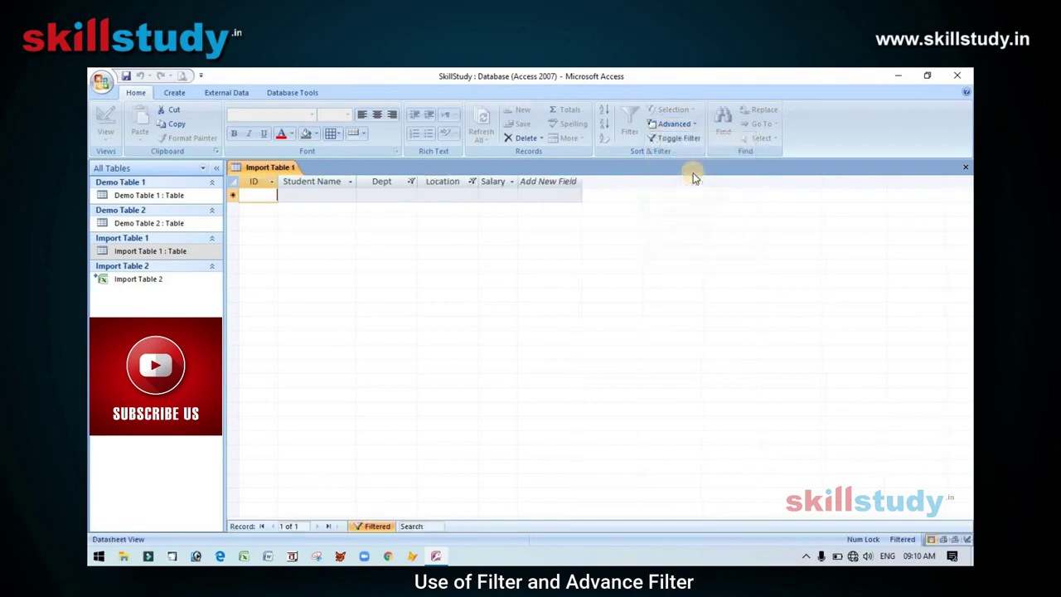
- Clear all filters to remove the Dept and Location criteria
click(667, 125)
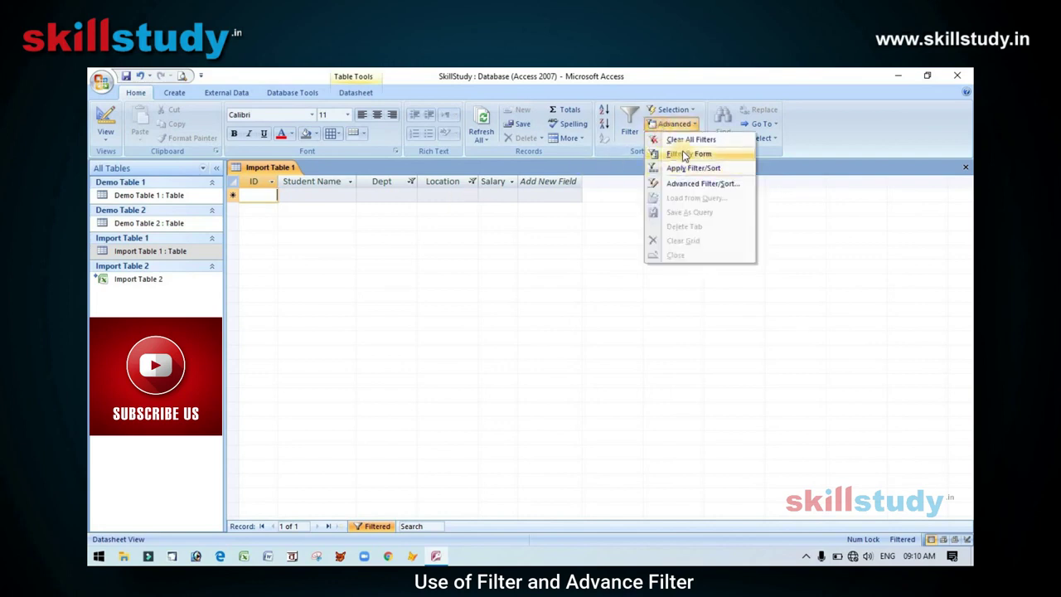
click(682, 140)
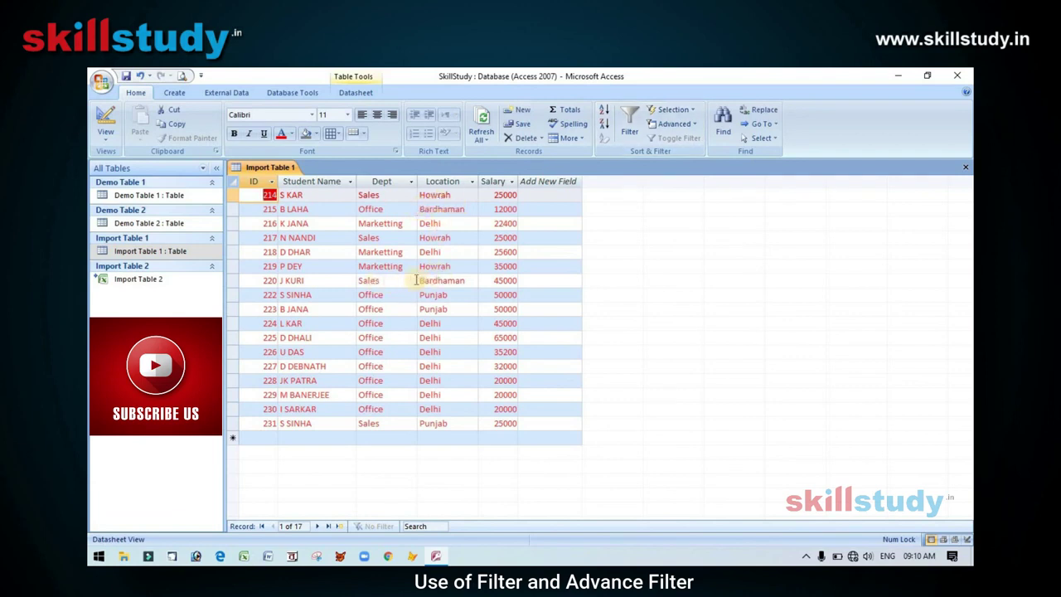
- Use Filter By Form to show only the records whose Location is Bardhaman
click(684, 126)
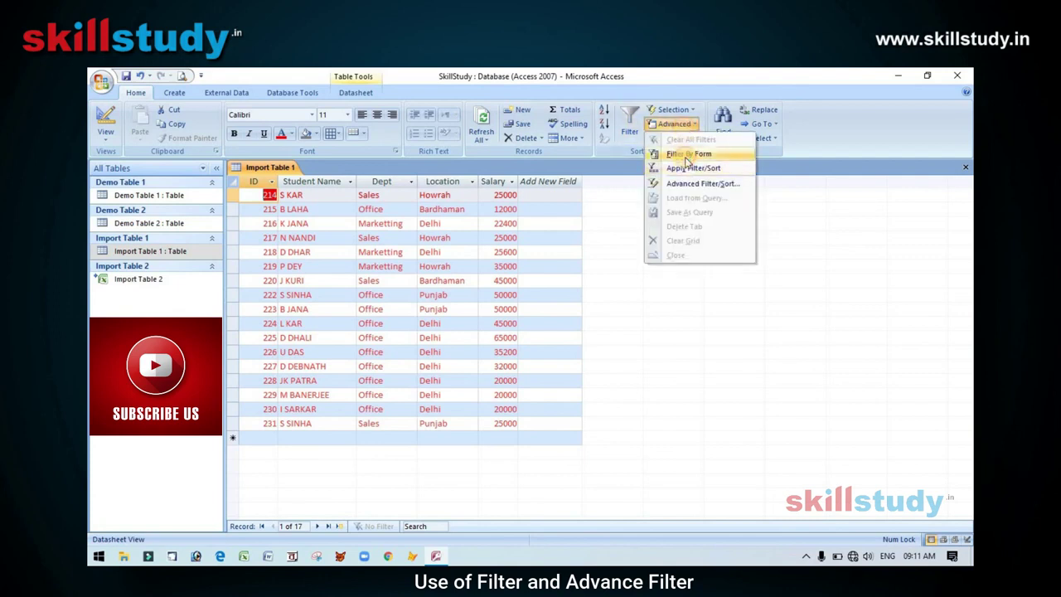
click(686, 154)
click(403, 195)
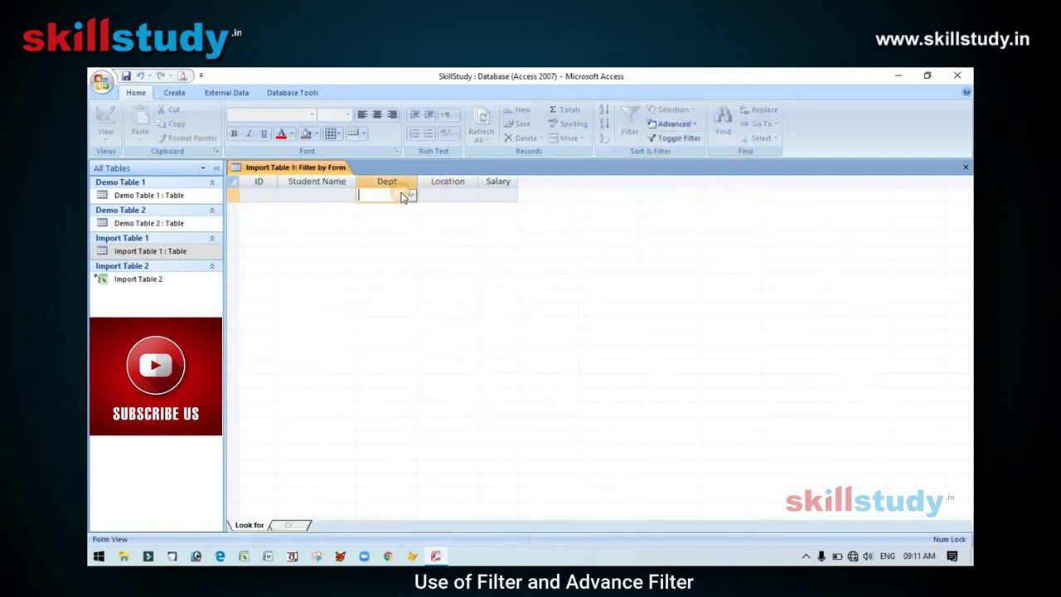
click(457, 196)
click(469, 198)
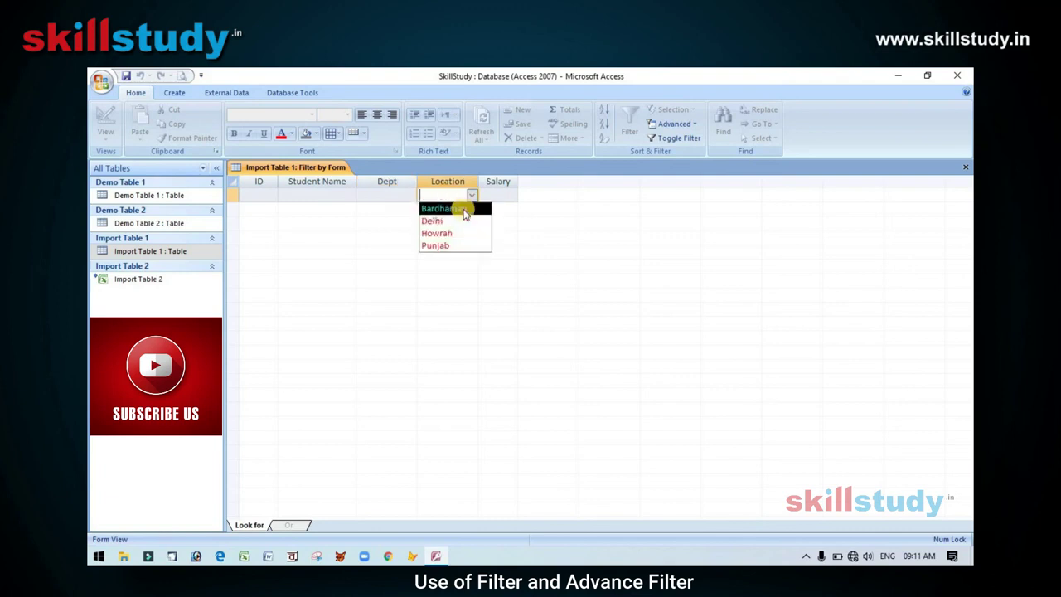
click(464, 207)
click(375, 198)
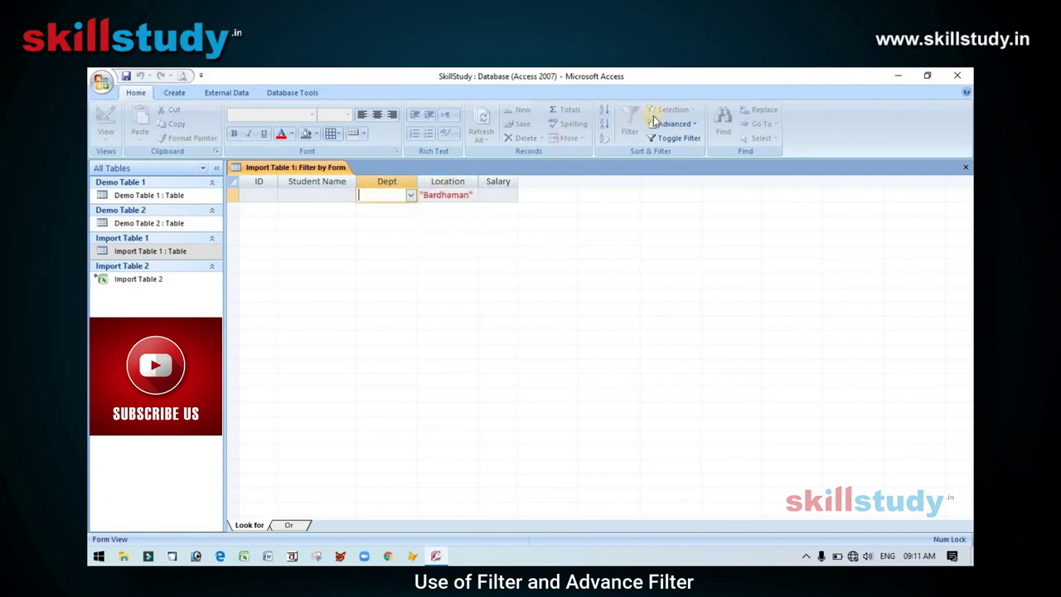
click(676, 123)
click(678, 168)
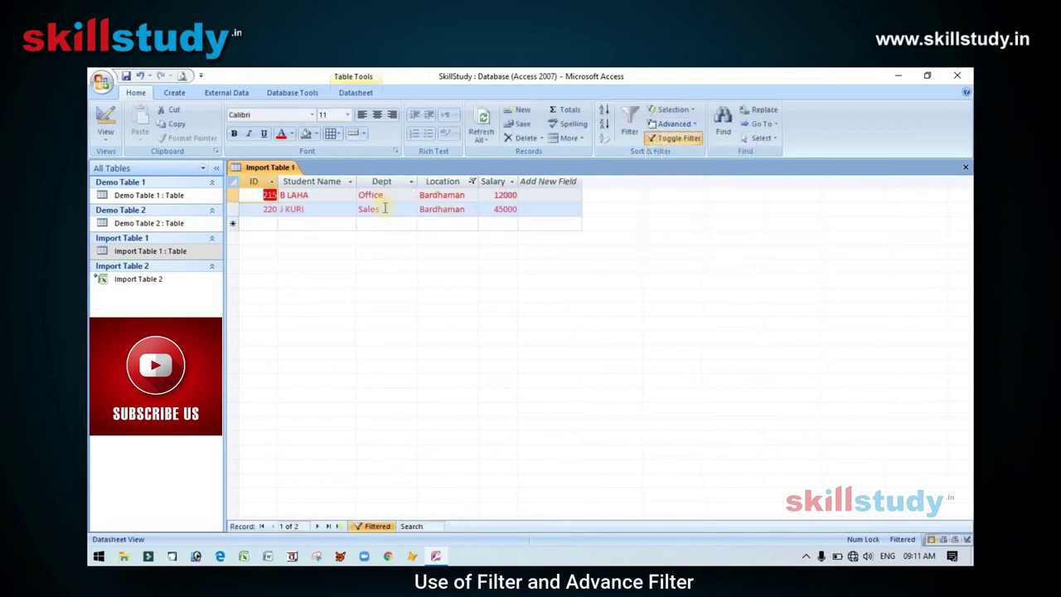
- Add Sales as the Dept criterion to the Bardhaman form filter and apply it
click(669, 125)
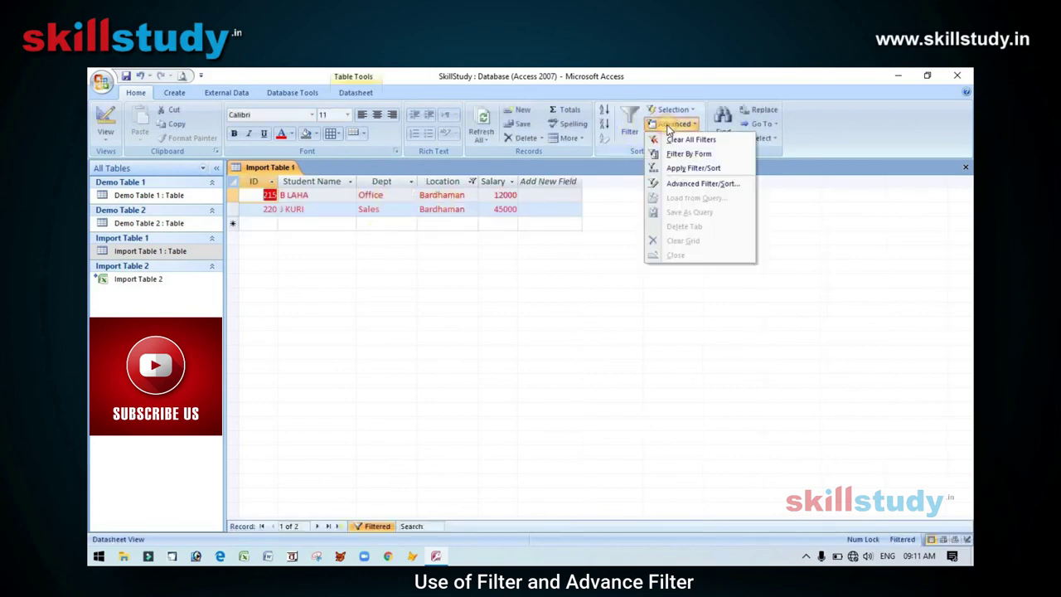
click(675, 155)
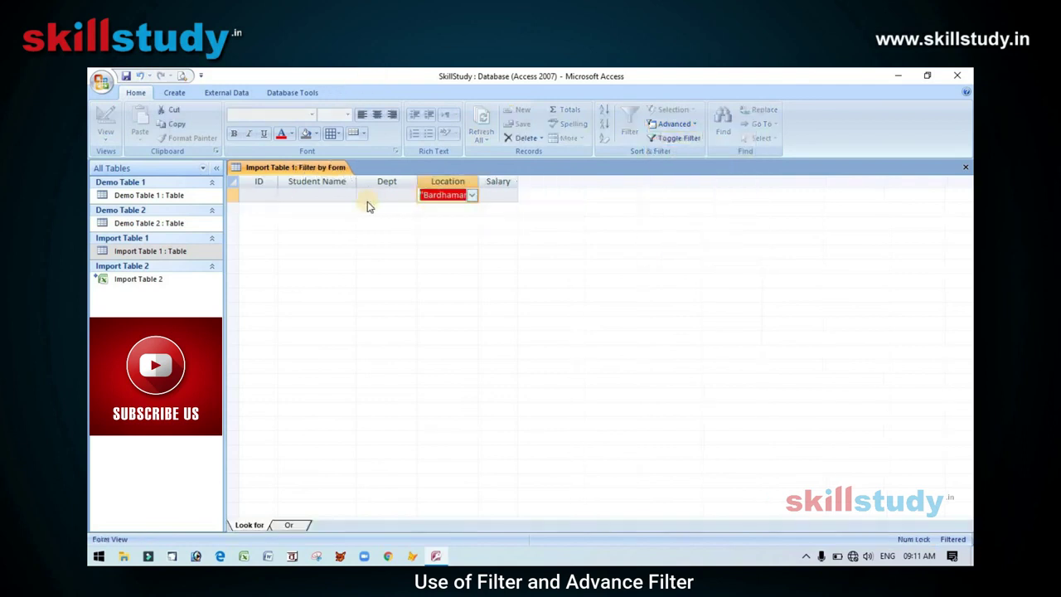
click(374, 196)
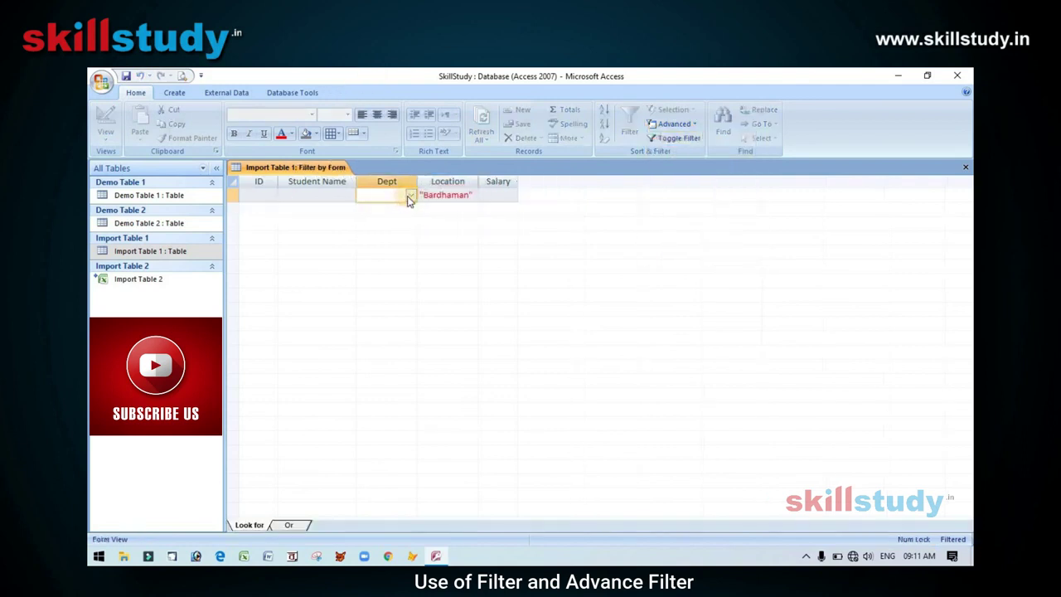
click(410, 196)
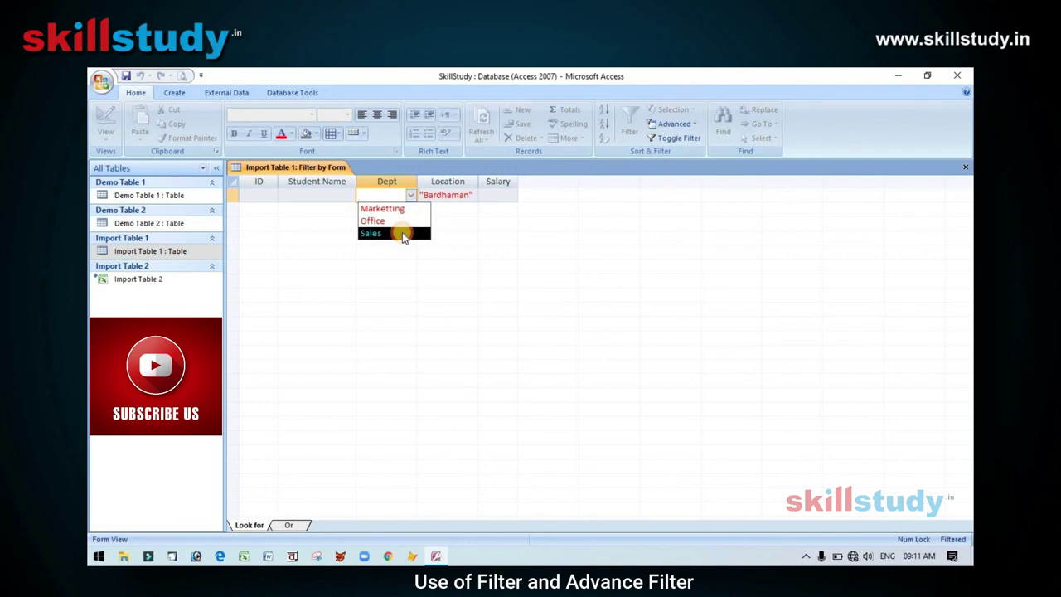
click(402, 234)
click(674, 124)
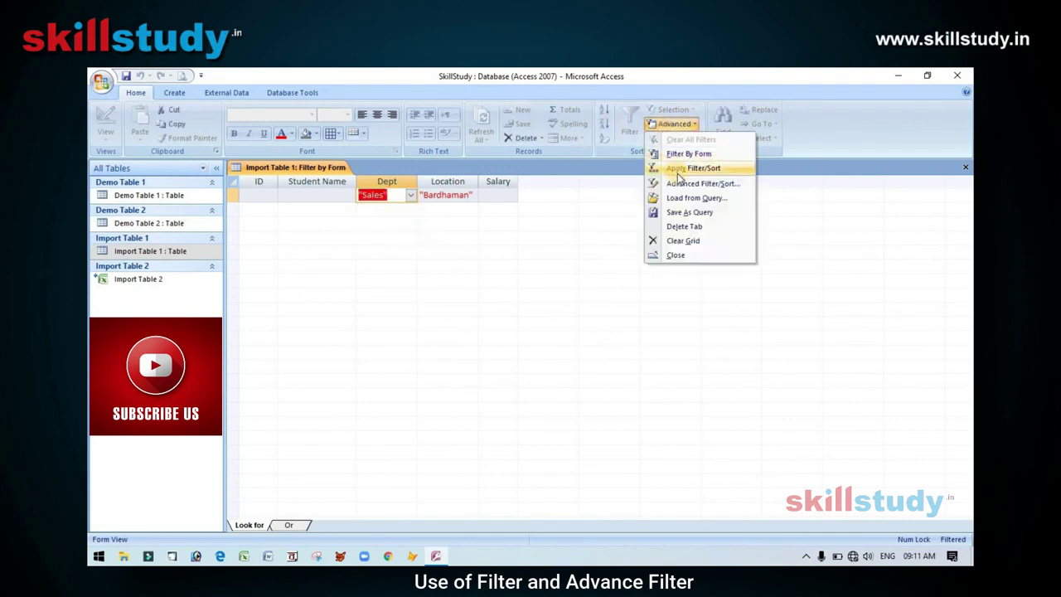
click(677, 169)
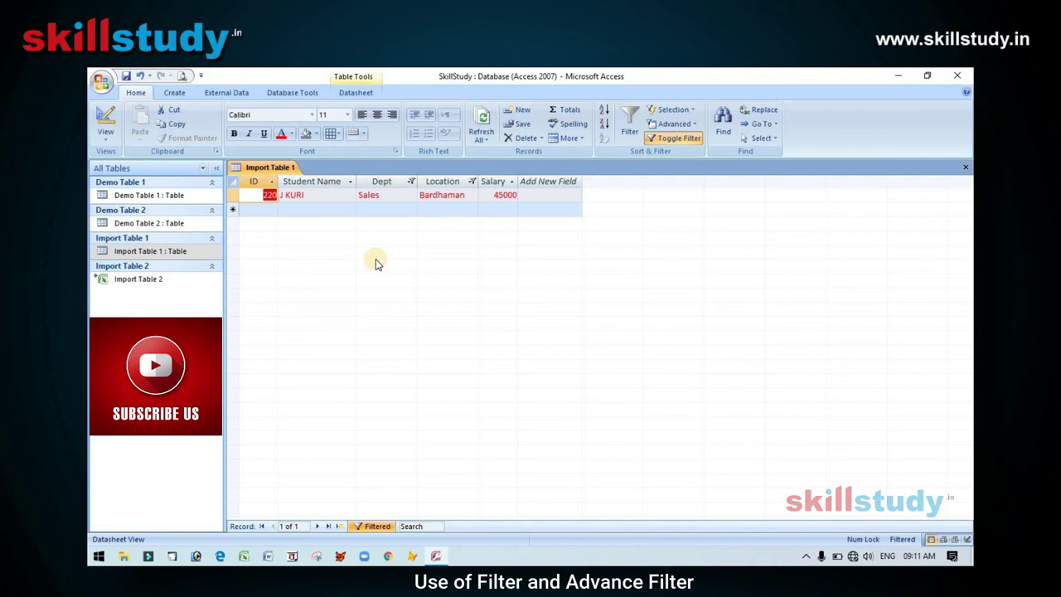
- Switch off the Dept and Location filter of Import Table 1 without clearing its criteria
click(375, 527)
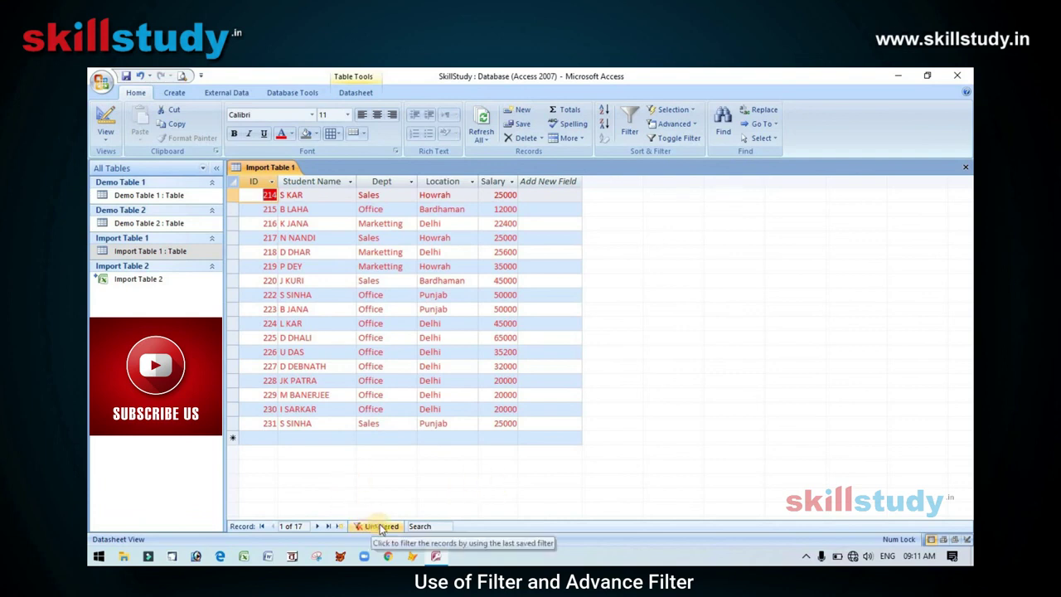
click(408, 239)
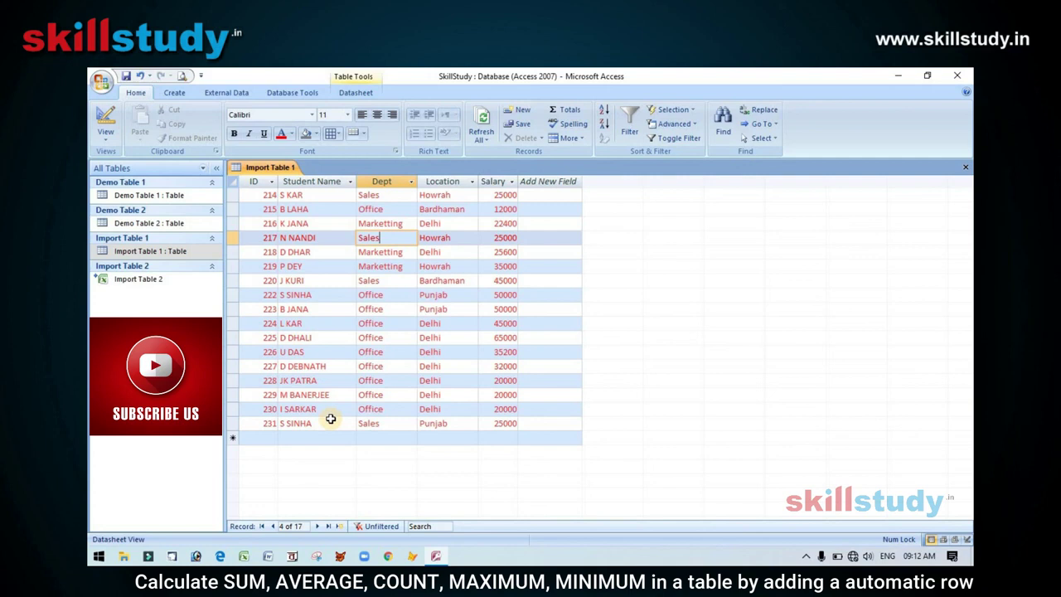
- Add a Total row to Import Table 1 with the Sum of Salary, and widen the Salary column to fit it
click(569, 111)
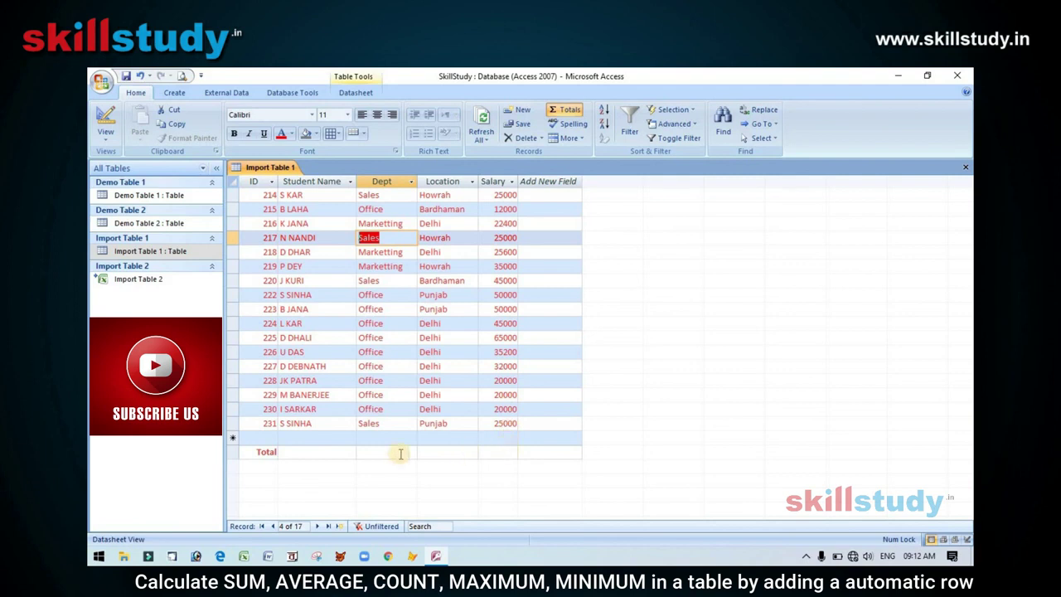
click(499, 451)
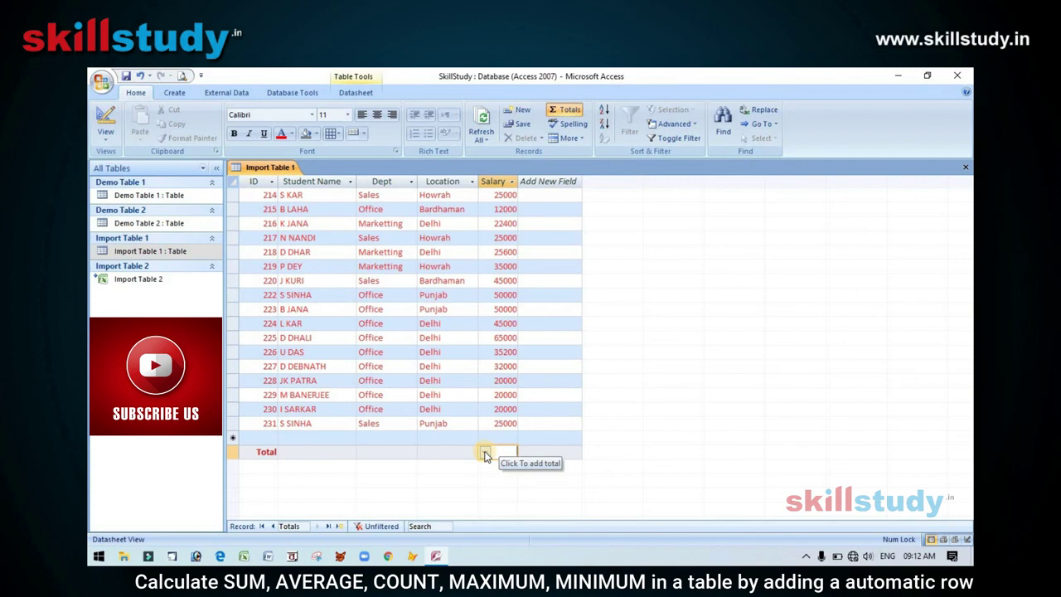
click(485, 453)
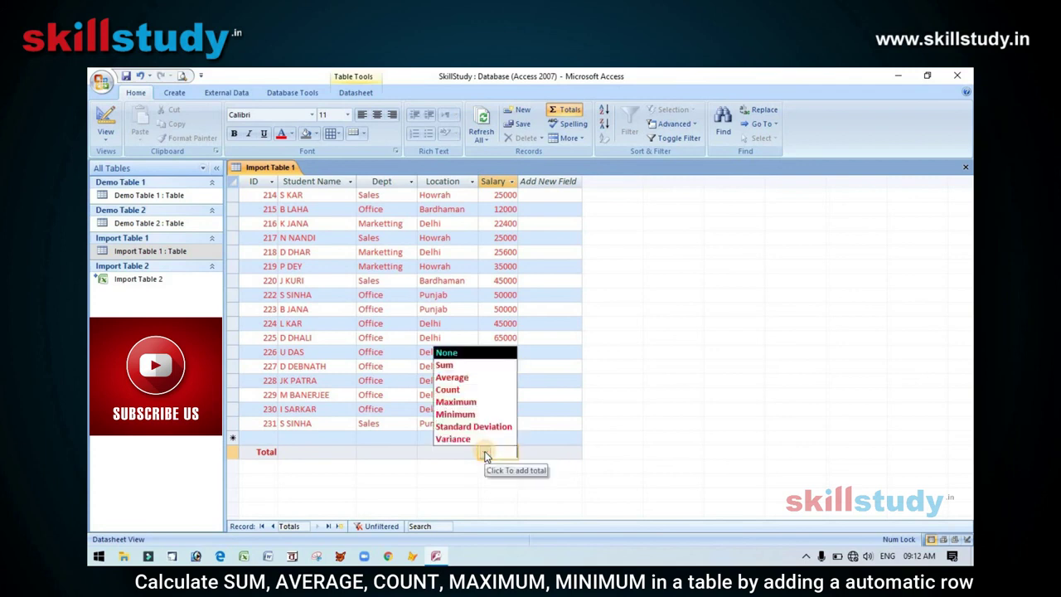
click(469, 365)
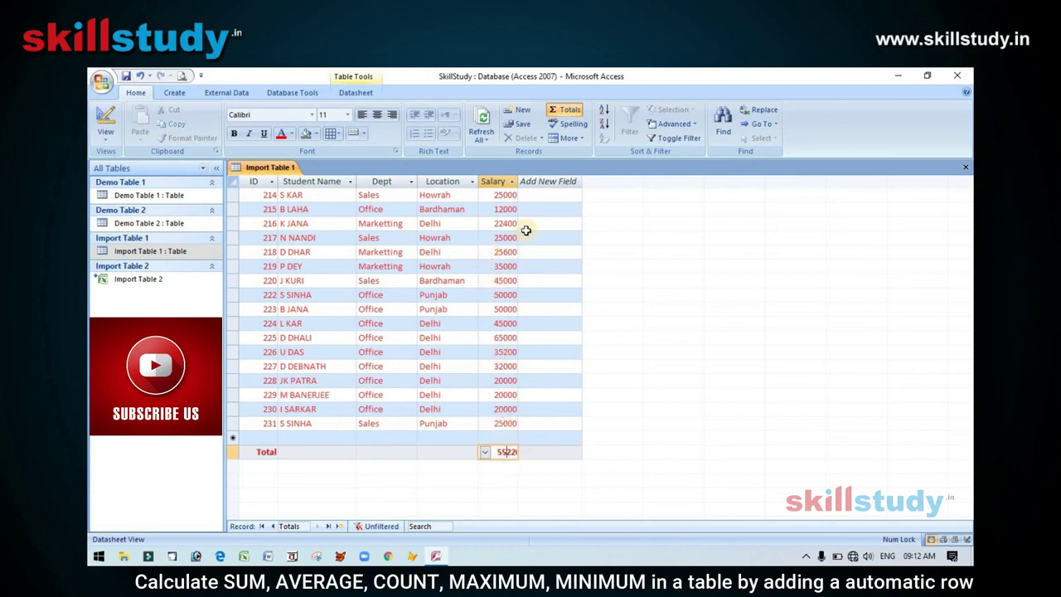
drag(517, 180, 542, 181)
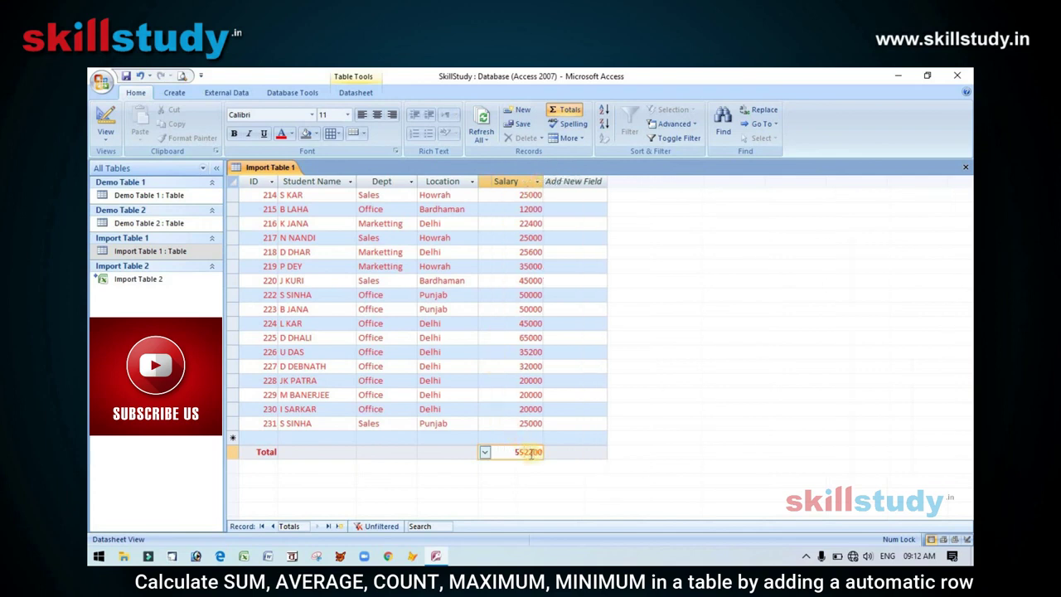
- Change the Salary calculation in the Total row to Average and after that to Maximum, and locate the matching salary record
click(485, 451)
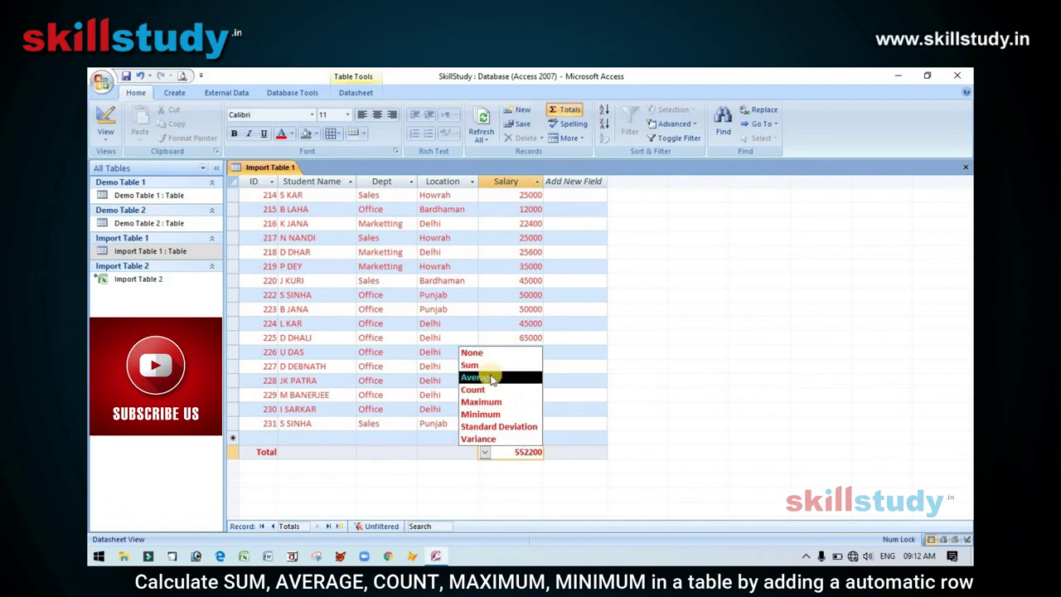
click(486, 377)
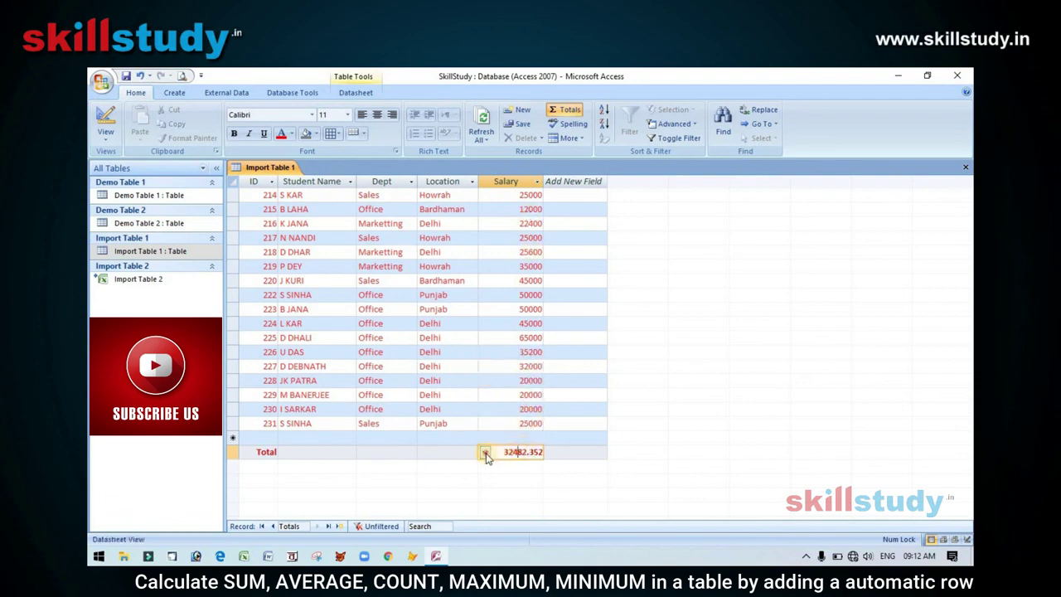
click(484, 452)
click(490, 402)
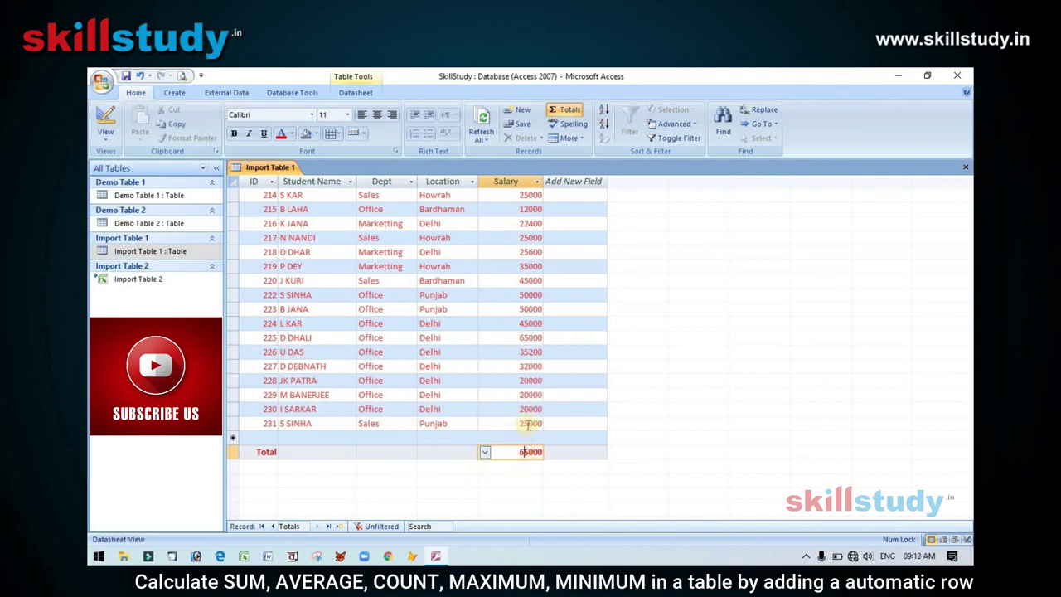
click(530, 340)
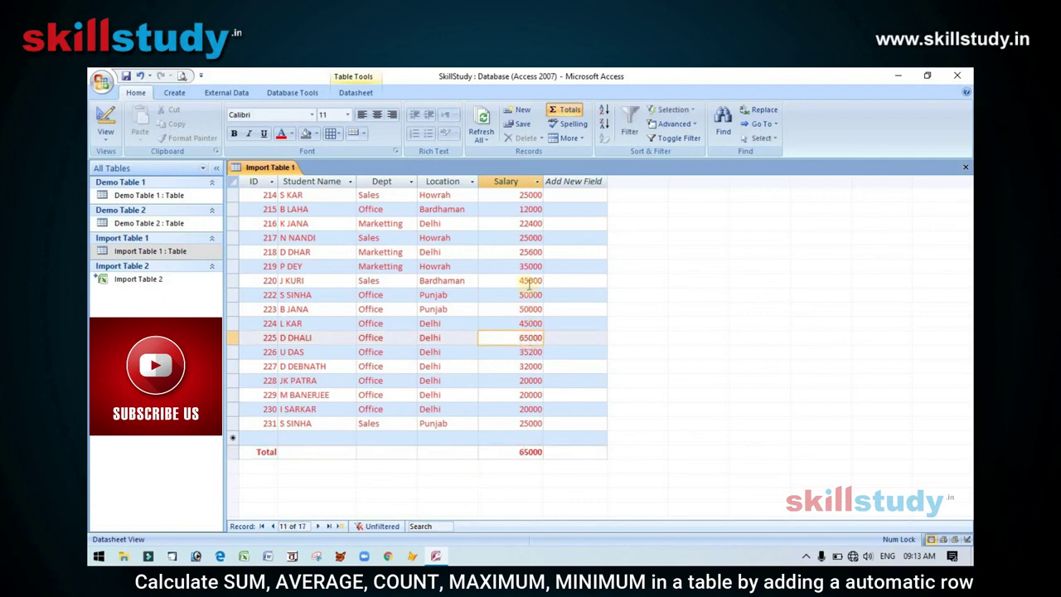
- Change the Salary calculation in the Total row to Minimum, and remove the Total row from the datasheet
click(523, 457)
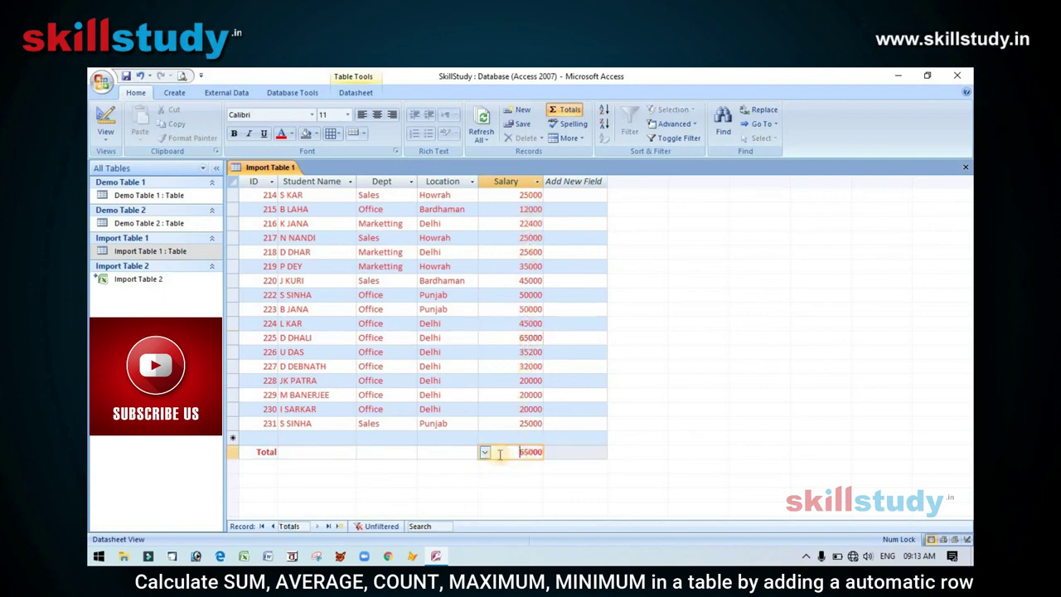
click(486, 454)
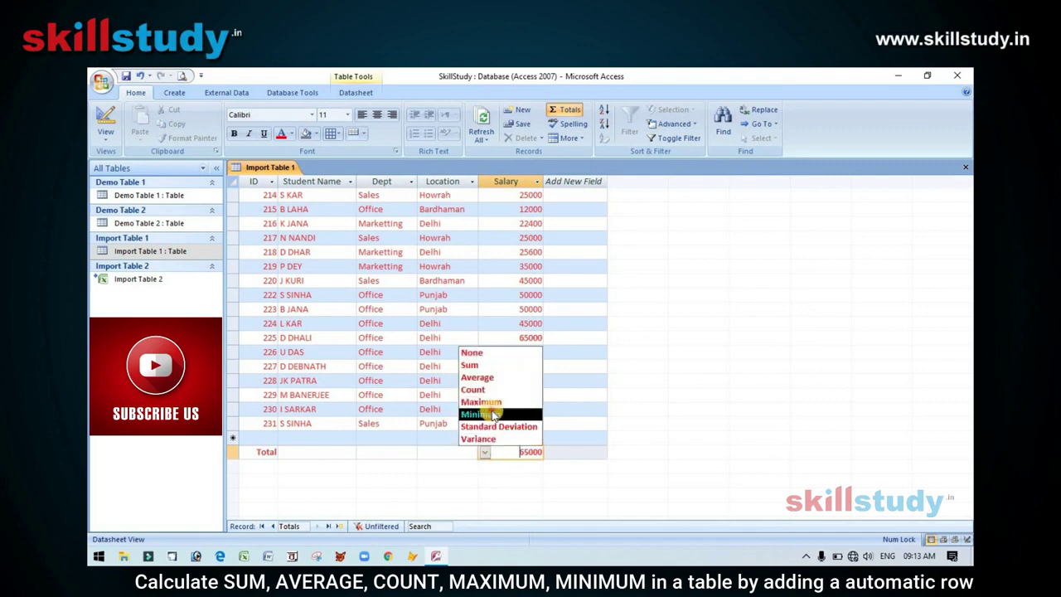
click(489, 414)
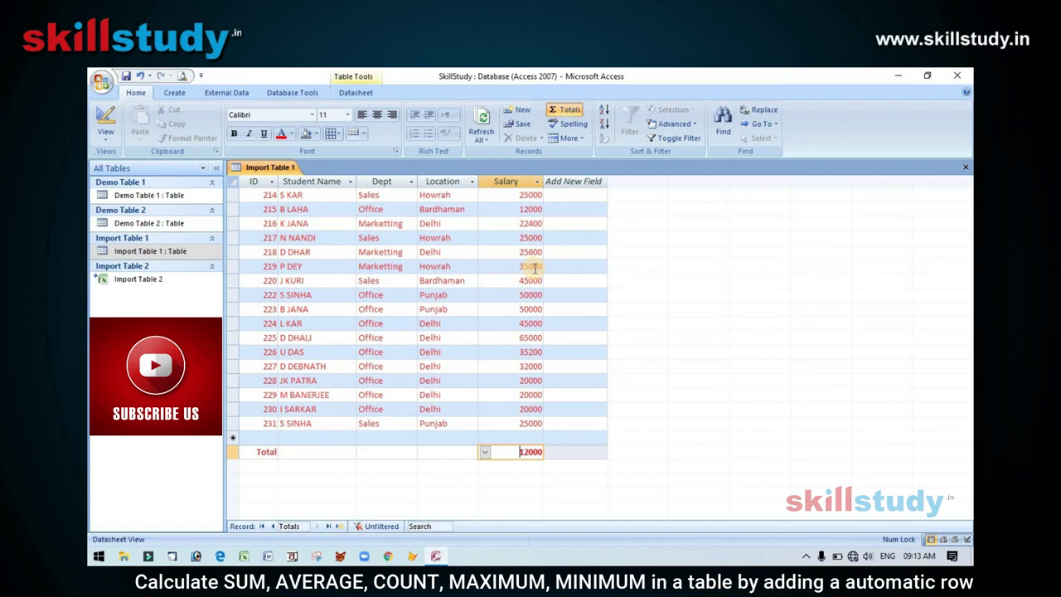
click(570, 111)
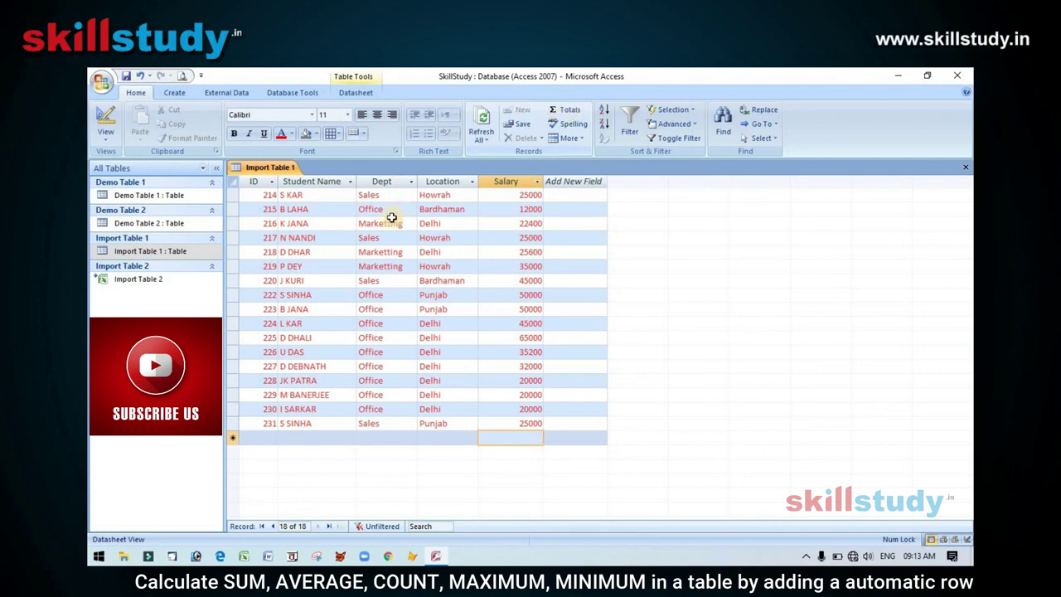
- Widen the ID column of Import Table 1 slightly
click(331, 200)
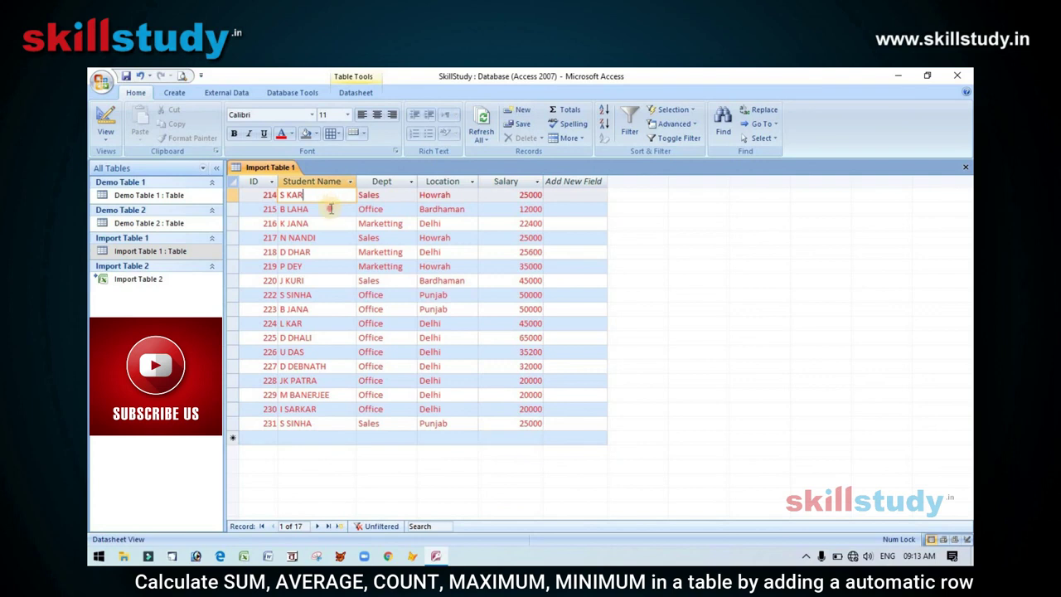
click(330, 209)
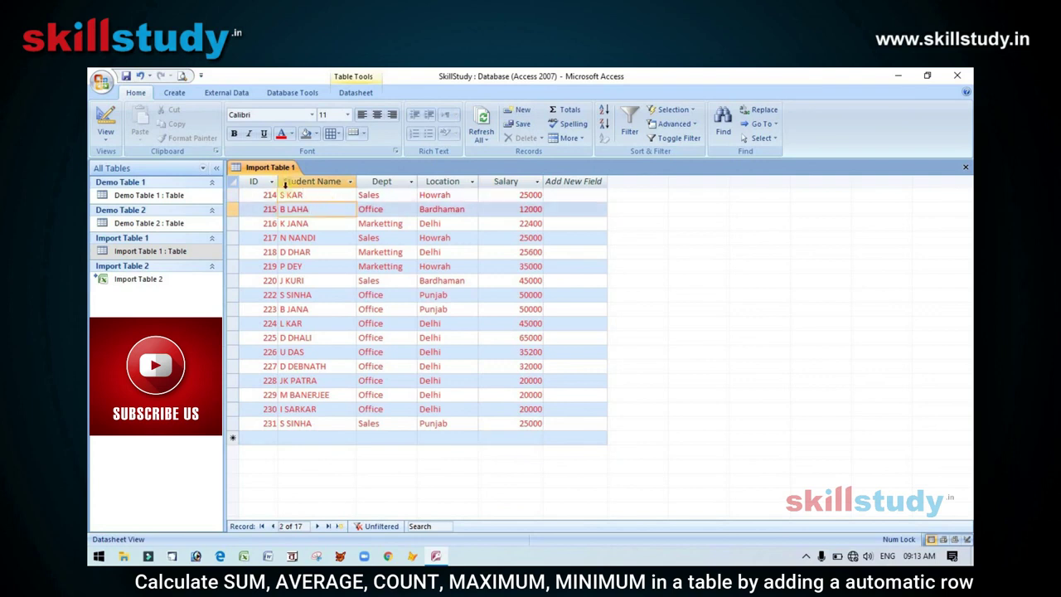
mouse_move(278, 179)
mouse_down()
mouse_move(305, 179)
mouse_move(287, 181)
mouse_up()
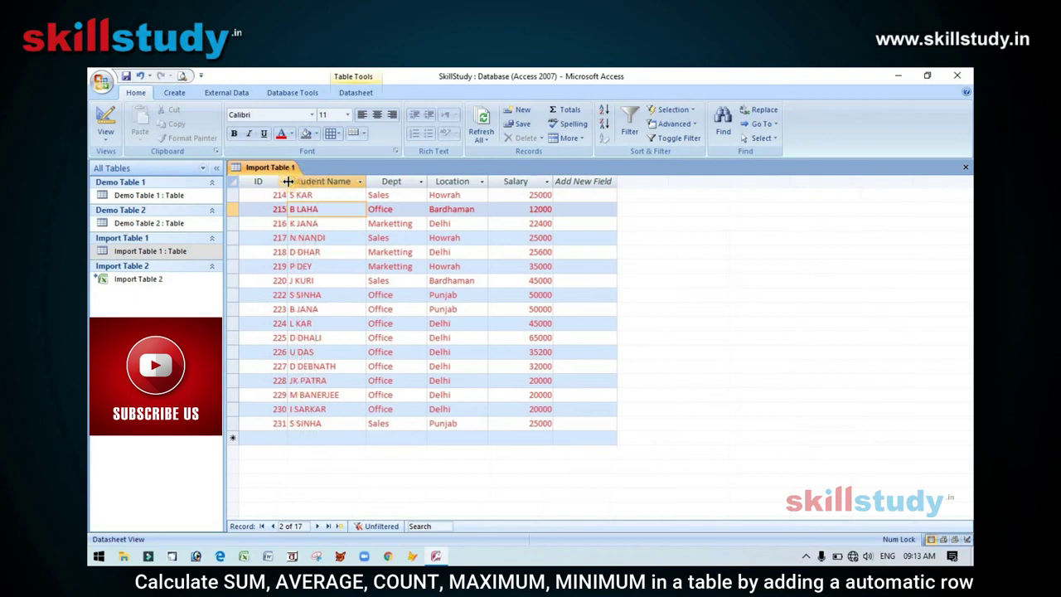